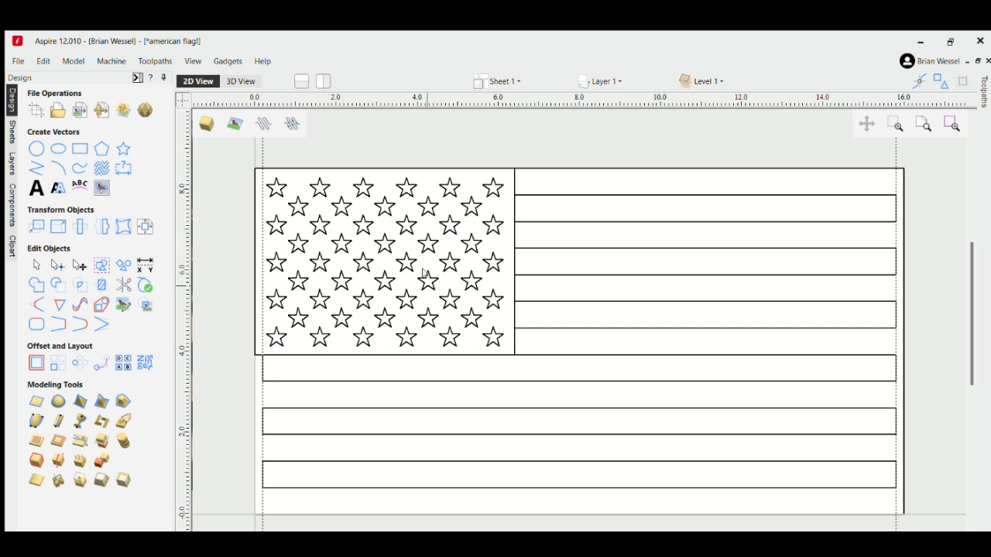
- Check the job's width, height and thickness in the job setup without changing them
scroll(442, 301, "down", 1)
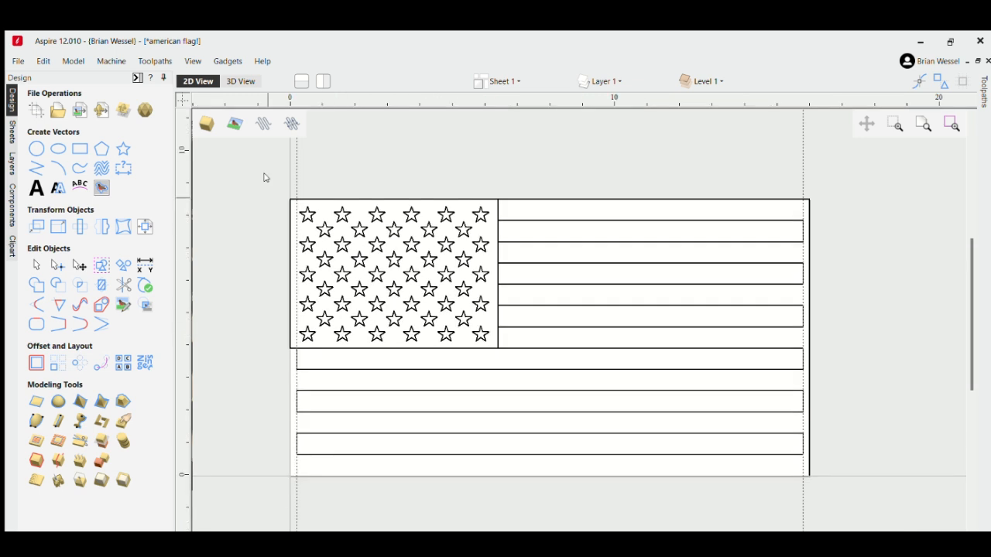
left_click(36, 110)
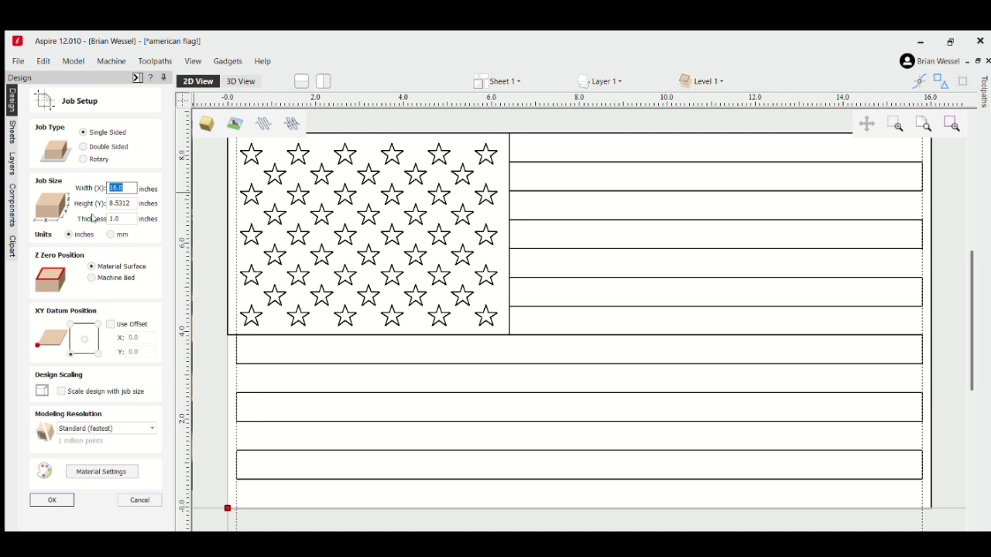
left_click(137, 500)
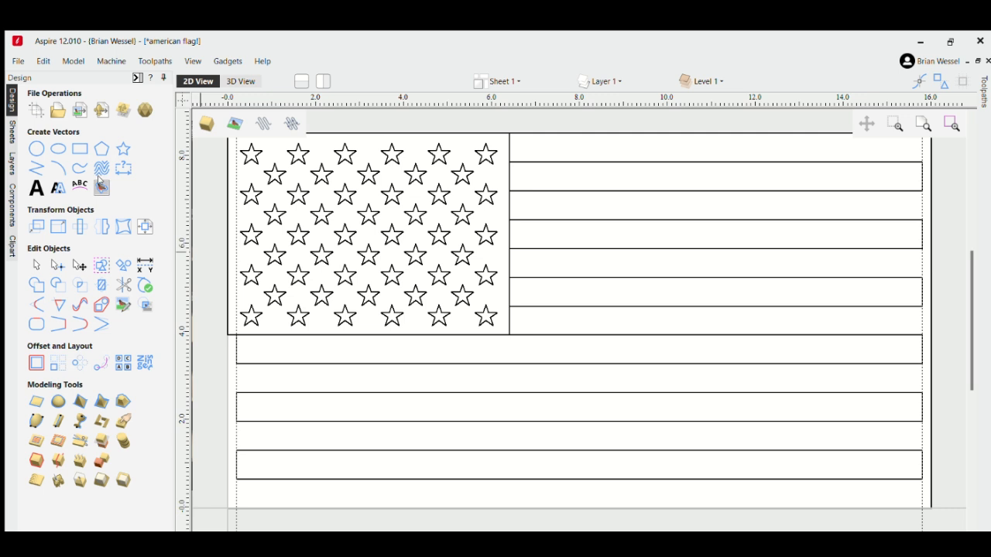
- Draw a square-cornered border rectangle 16 inches wide and 8.531 inches high, anchored at X 0, Y 0
left_click(80, 148)
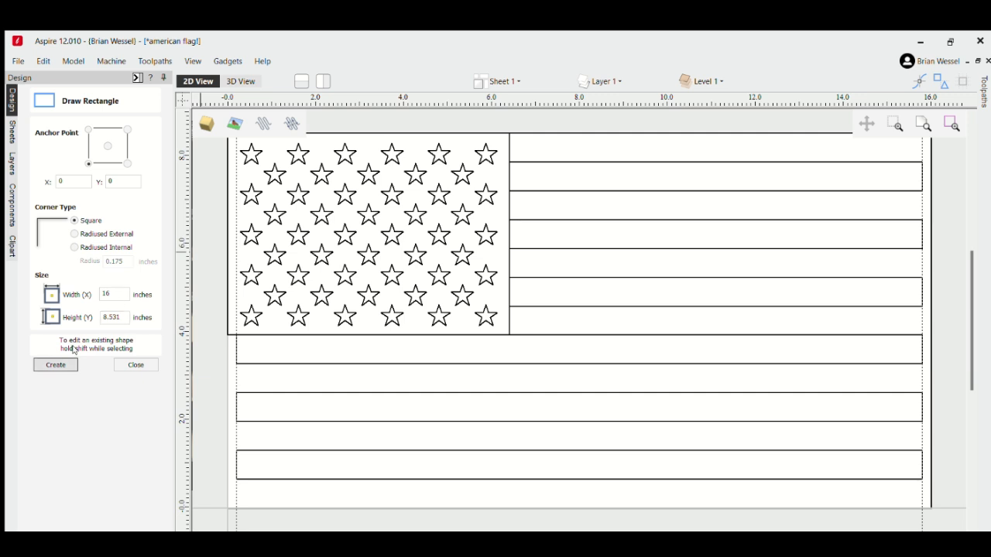
left_click(55, 365)
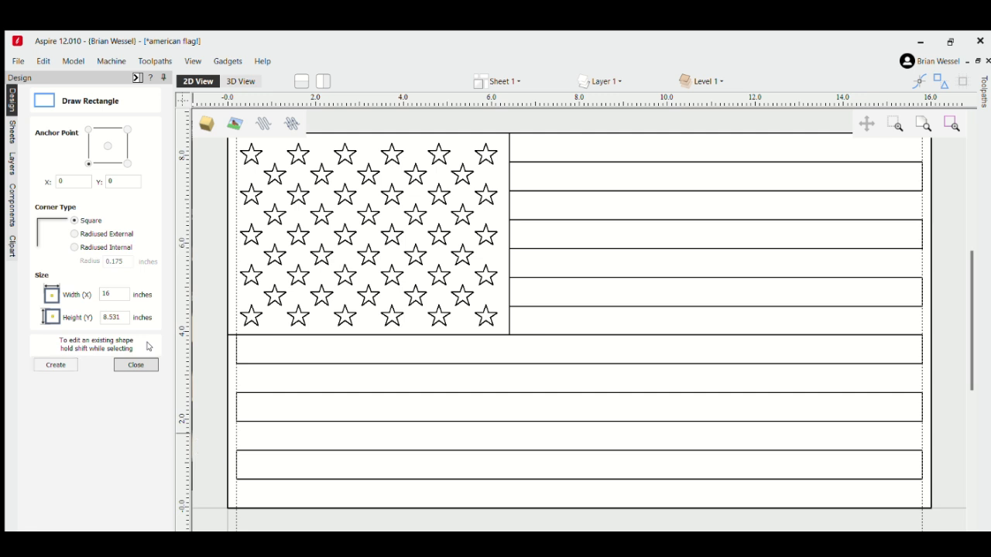
left_click(136, 365)
scroll(329, 314, "down", 2)
scroll(328, 314, "up", 2)
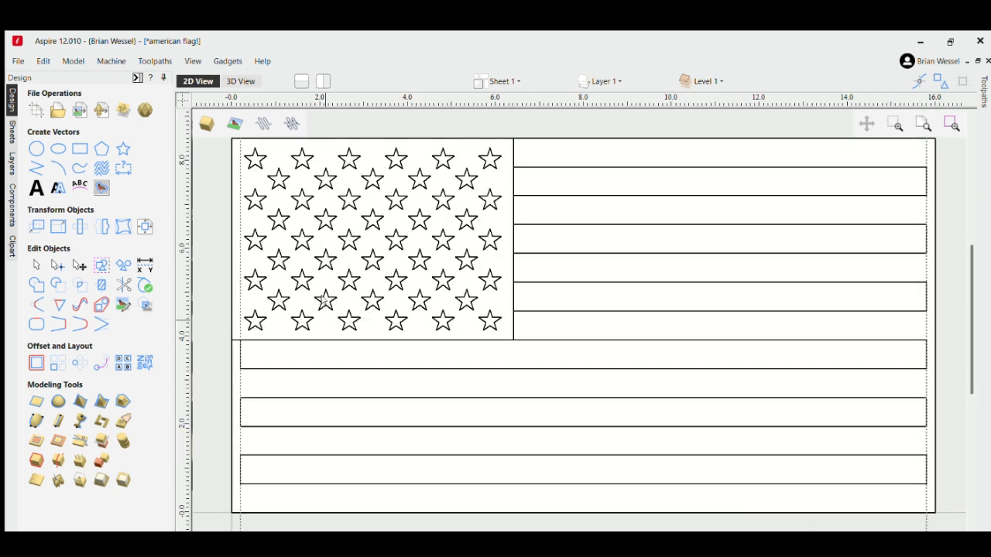
scroll(328, 313, "down", 1)
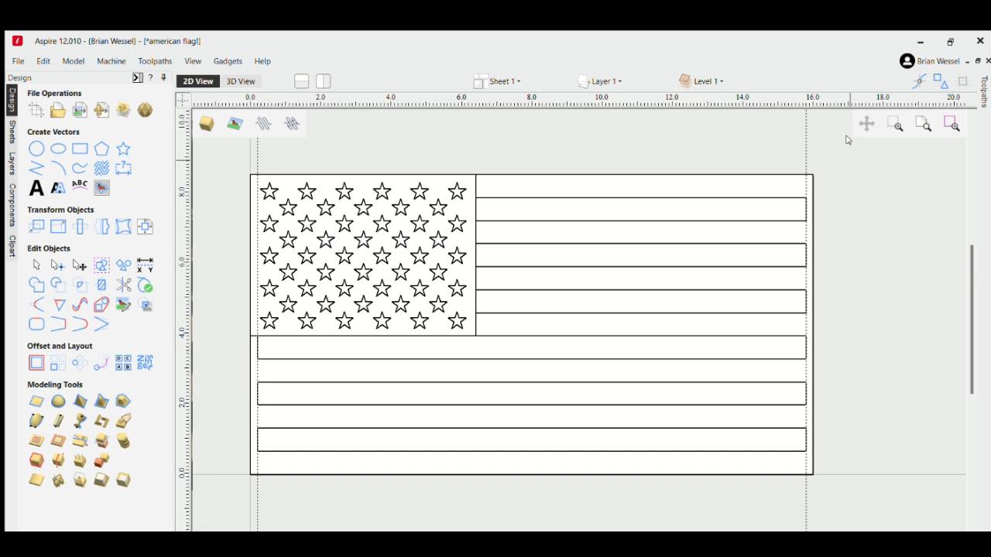
- Select the whole flag design and check its overall width and height with Set Size
left_click_drag(847, 137, 27, 459)
left_click(58, 226)
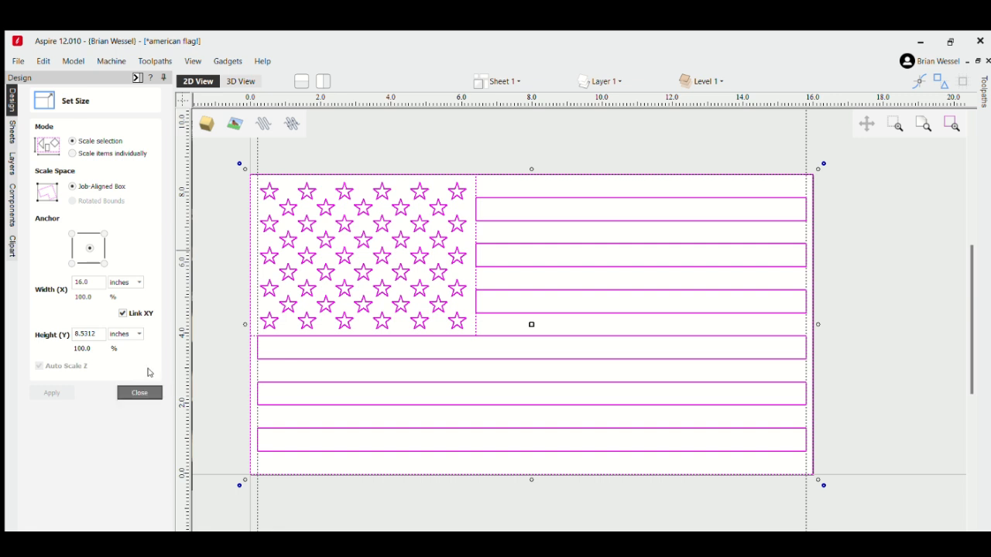
left_click(140, 393)
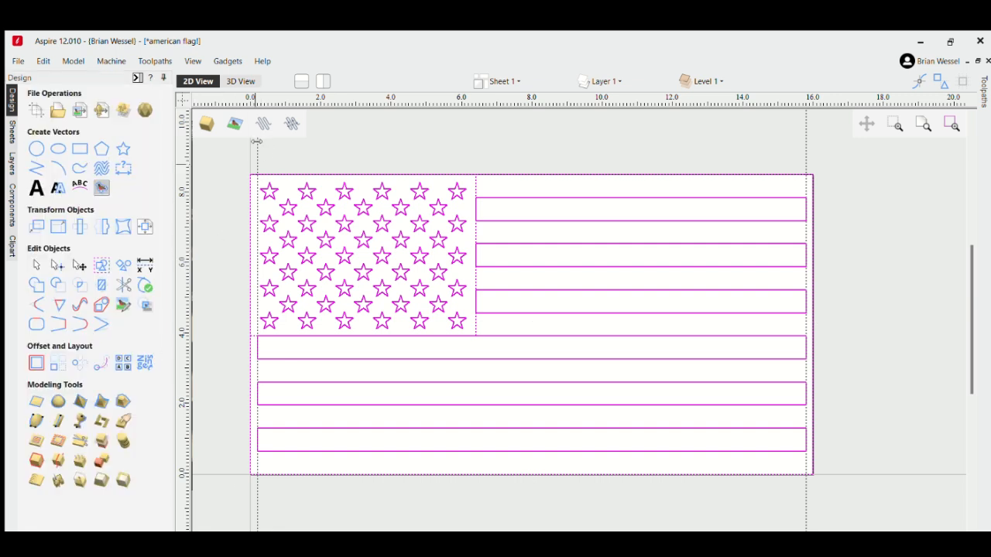
- Remove the two vertical guidelines near the flag's side edges and clear the selection
left_click_drag(256, 142, 179, 163)
left_click_drag(806, 131, 202, 230)
left_click(194, 436)
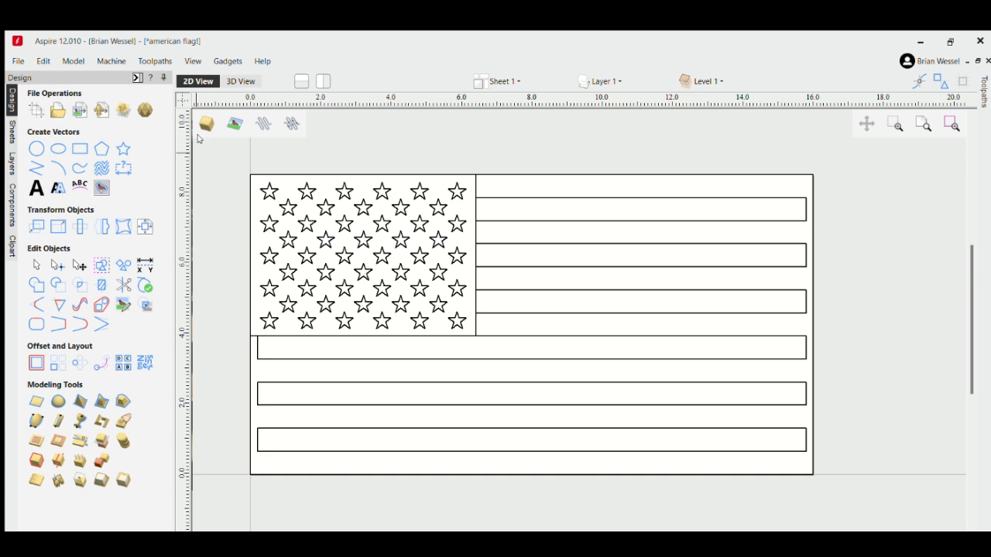
- Paste the leaf silhouette image and move it over the upper stripes beside the star field
key("ctrl+v")
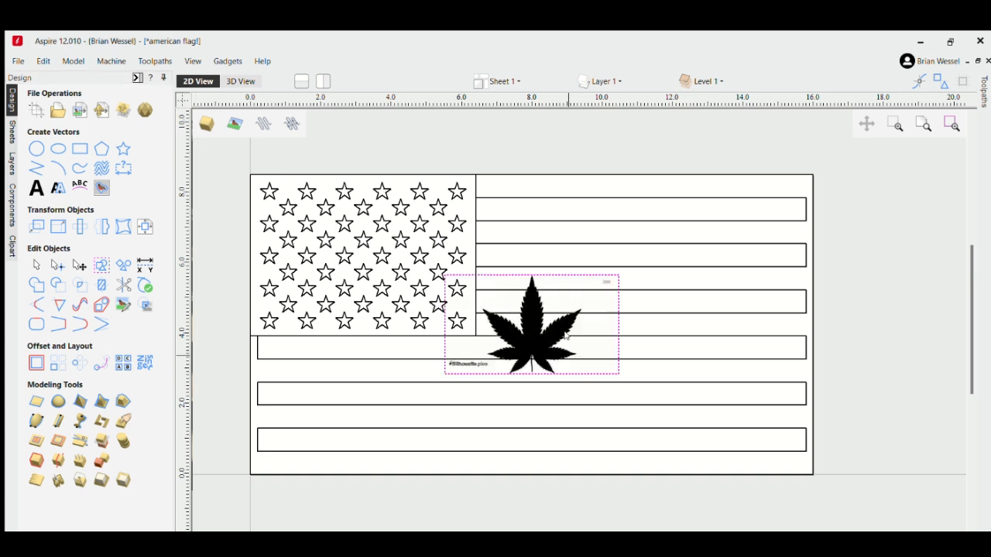
left_click(530, 319)
left_click_drag(533, 319, 631, 273)
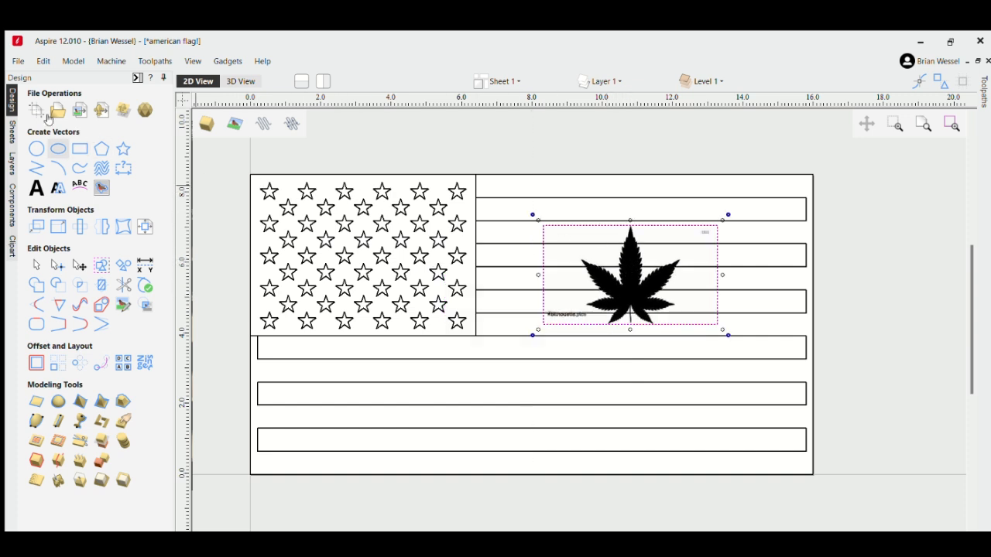
- Draw a circle with a radius of 1.6 inches around the leaf, centred at about X 10.77, Y 5.25
left_click(37, 148)
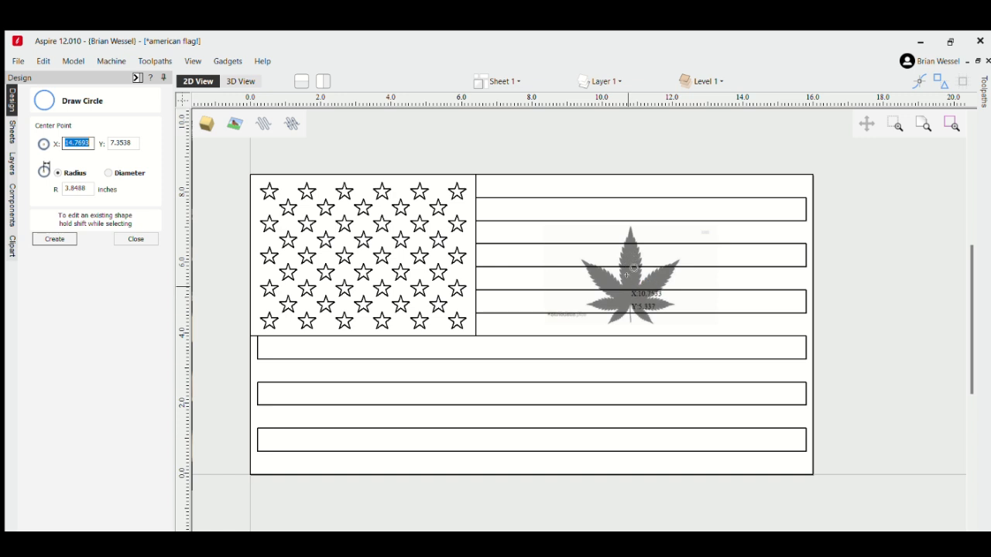
left_click_drag(630, 290, 669, 241)
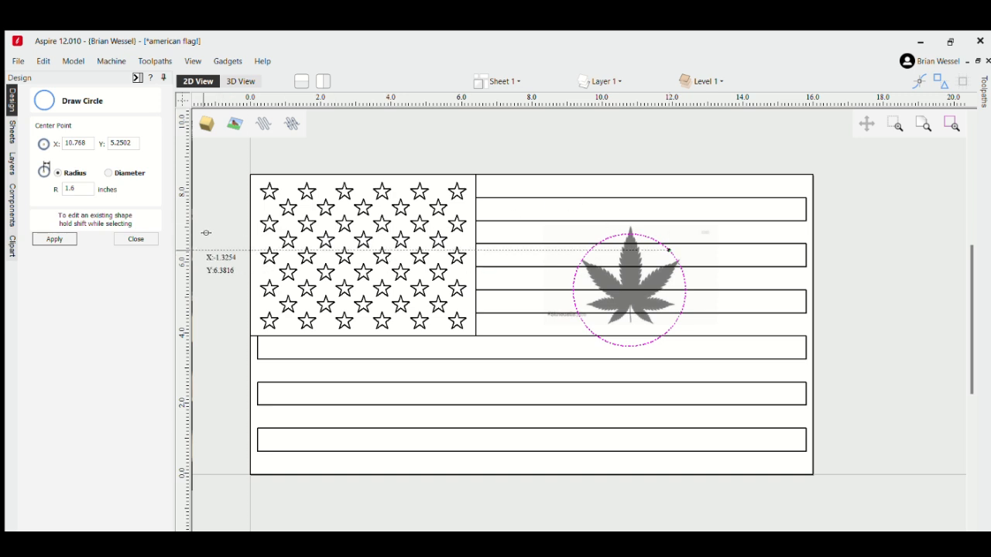
left_click(137, 238)
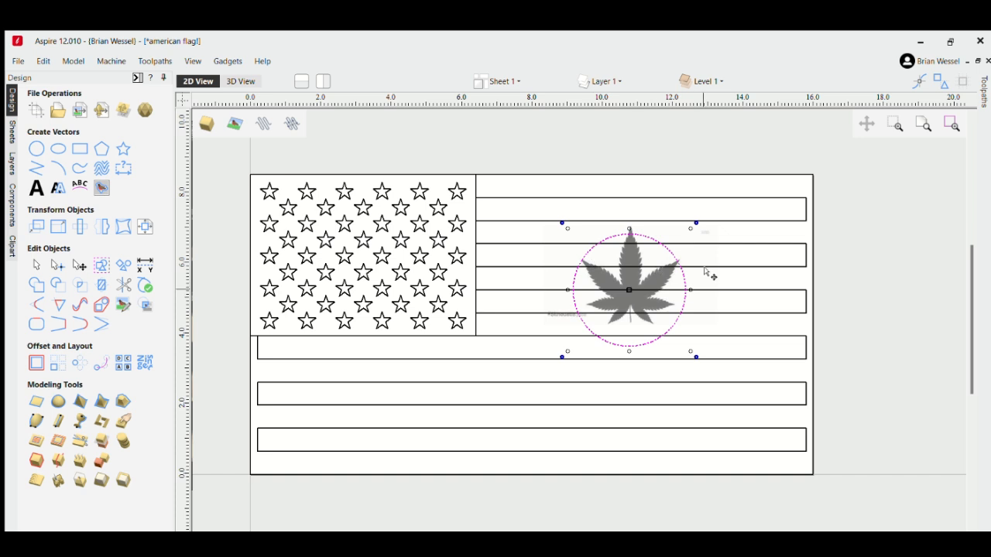
- Nudge the circle upward and slightly sideways until it encloses the whole leaf
key("Up")
key("Up")
key("Up")
key("Up")
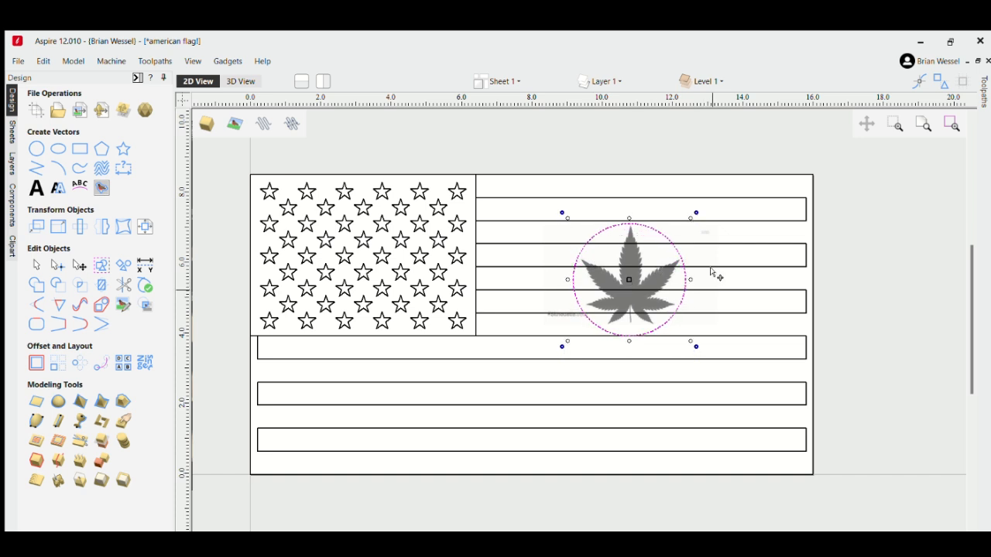
key("Right")
key("Right")
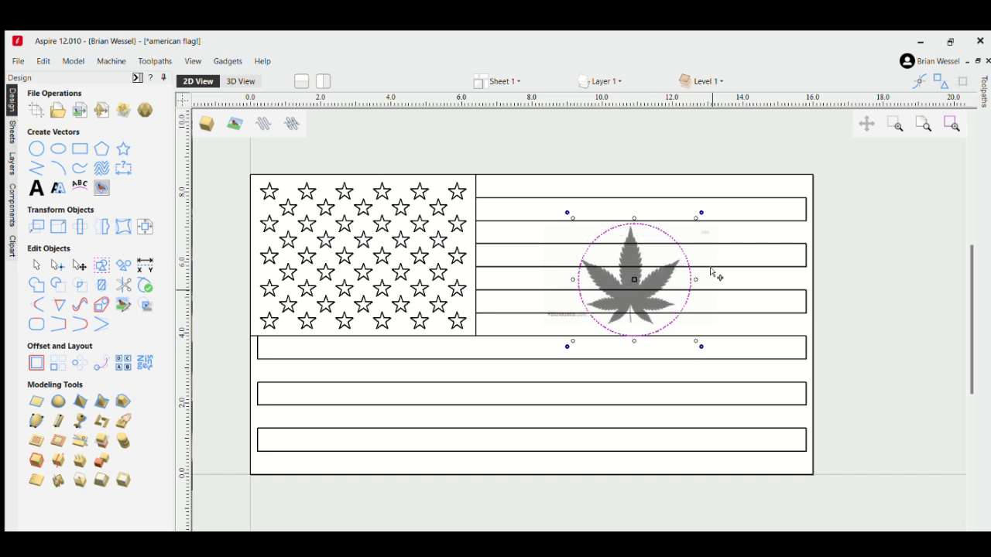
key("Left")
key("Up")
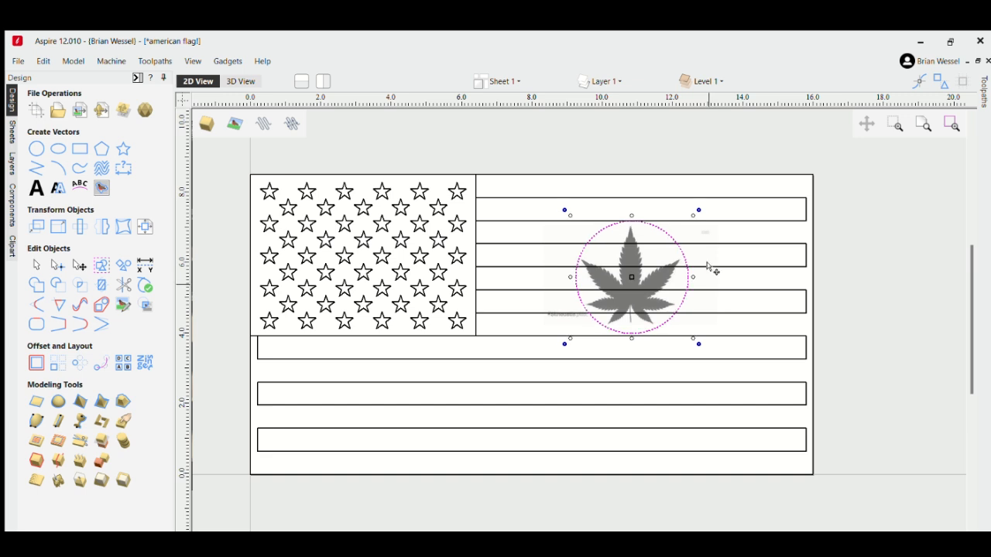
- Crop the leaf image to the circle, cutting off the watermark text, and delete the circle
left_click(698, 219)
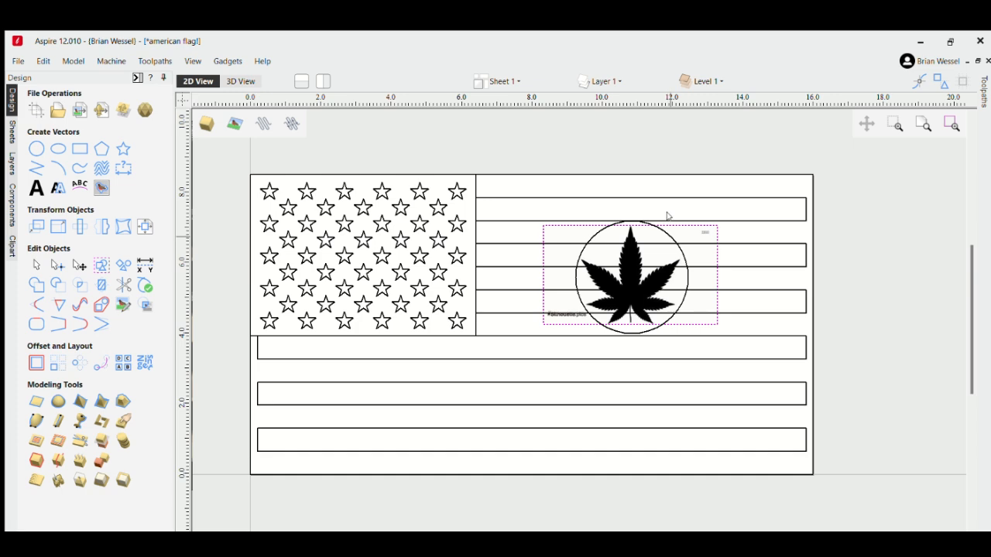
left_click(668, 213, "shift")
scroll(667, 215, "up", 2)
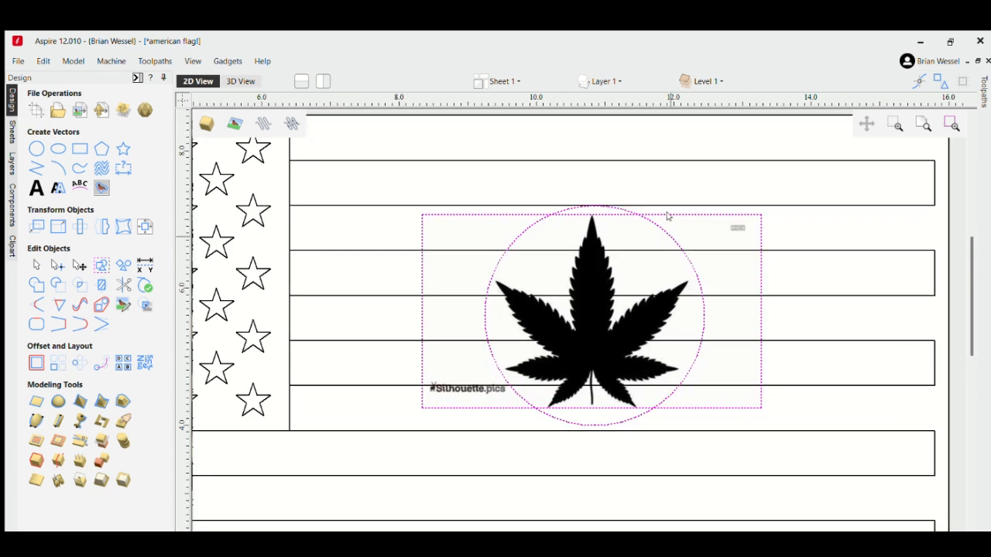
left_click(145, 284)
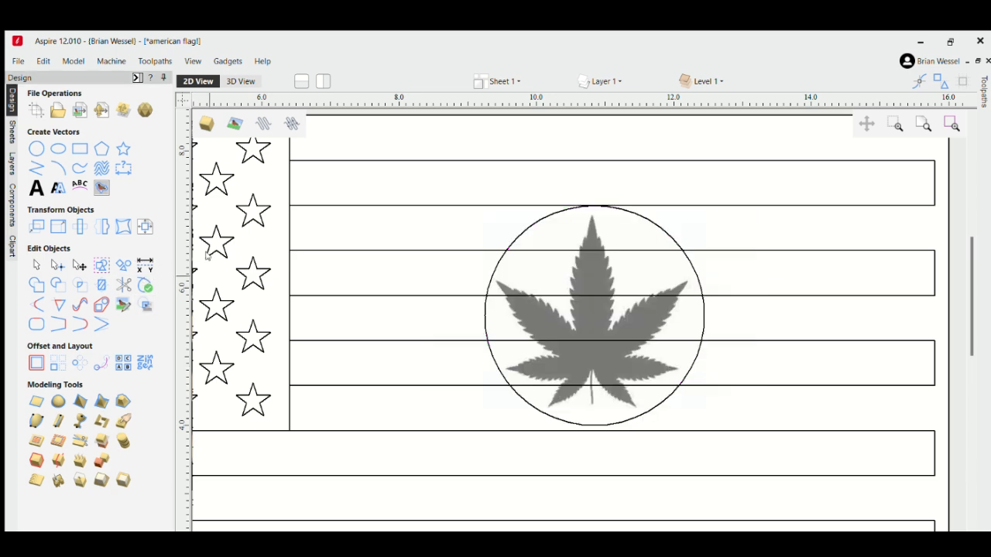
left_click(653, 205)
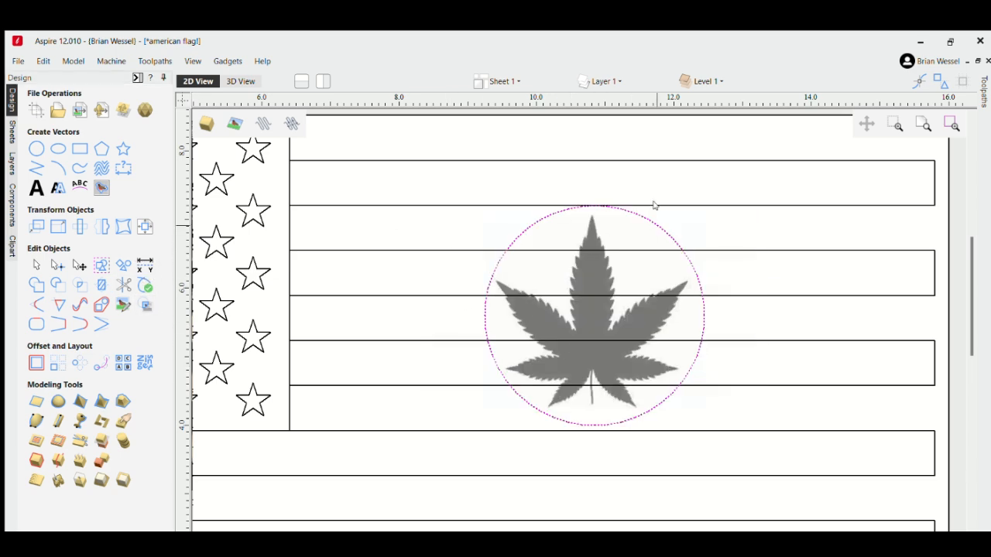
key("Escape")
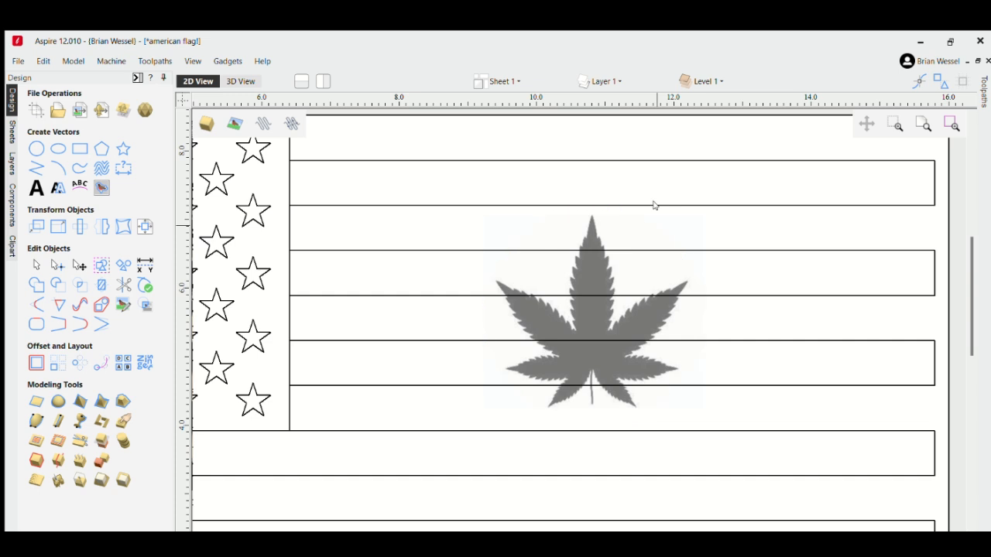
- Enlarge the cropped leaf image proportionally to about 4.7 inches wide, keeping its lower-left corner in place
left_click(604, 246)
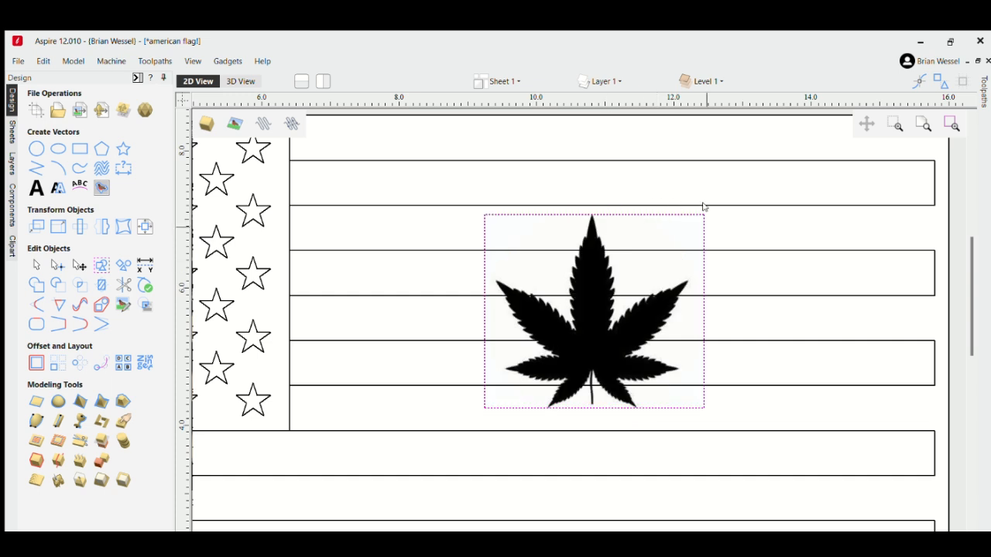
left_click(584, 263)
left_click_drag(714, 192, 809, 120)
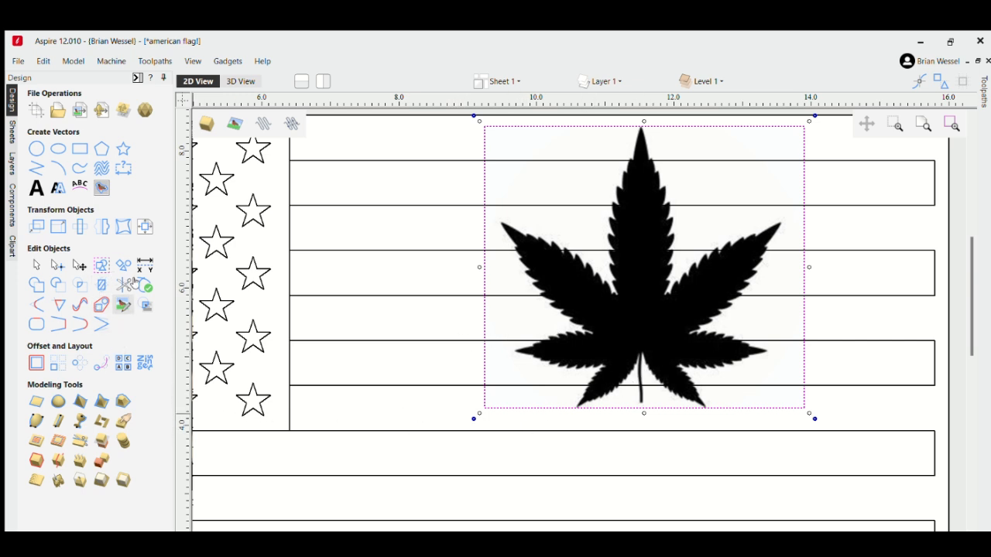
- Trace the leaf image into grouped vectors with Black / White tracing at threshold 0.50, and delete the source bitmap
left_click(106, 174)
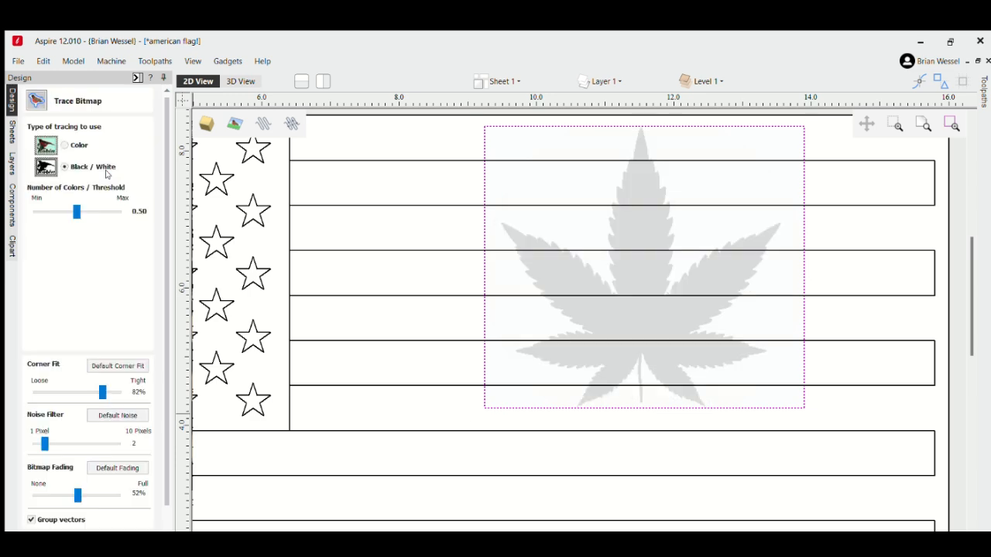
scroll(132, 493, "down", 2)
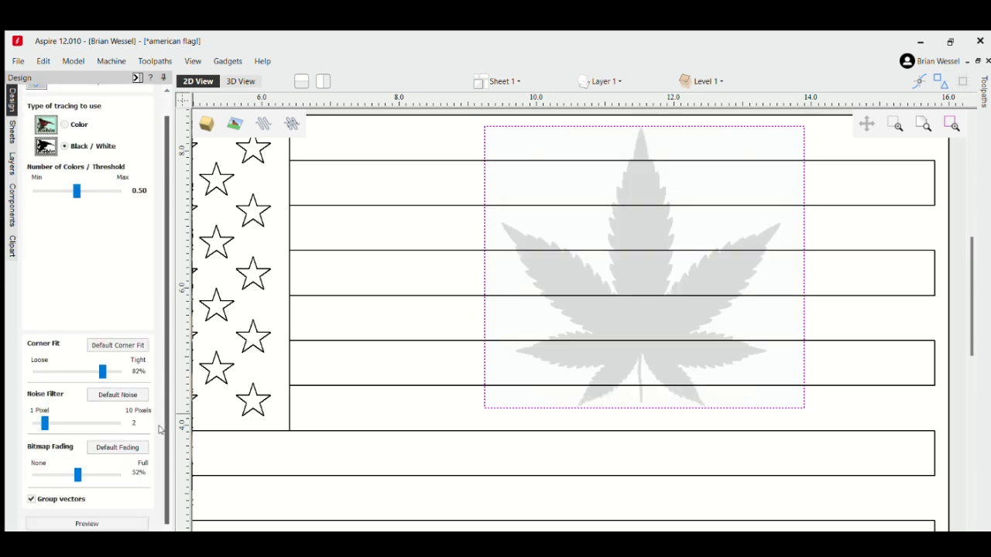
left_click(87, 517)
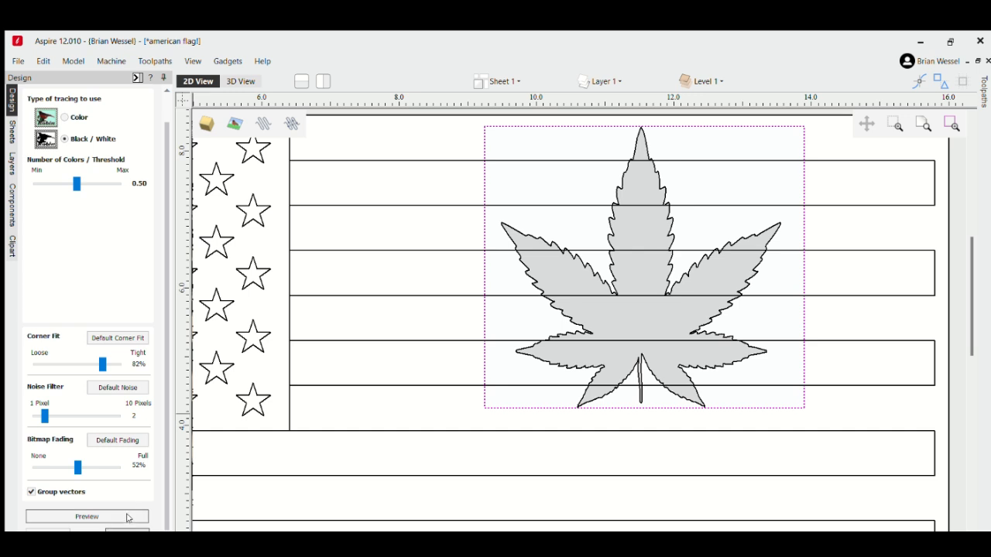
left_click(48, 531)
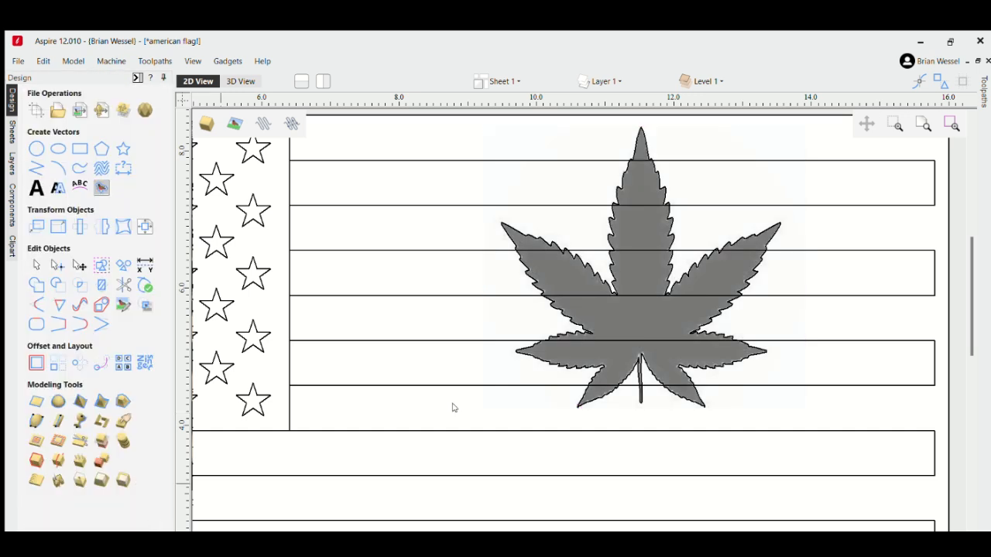
left_click(640, 297)
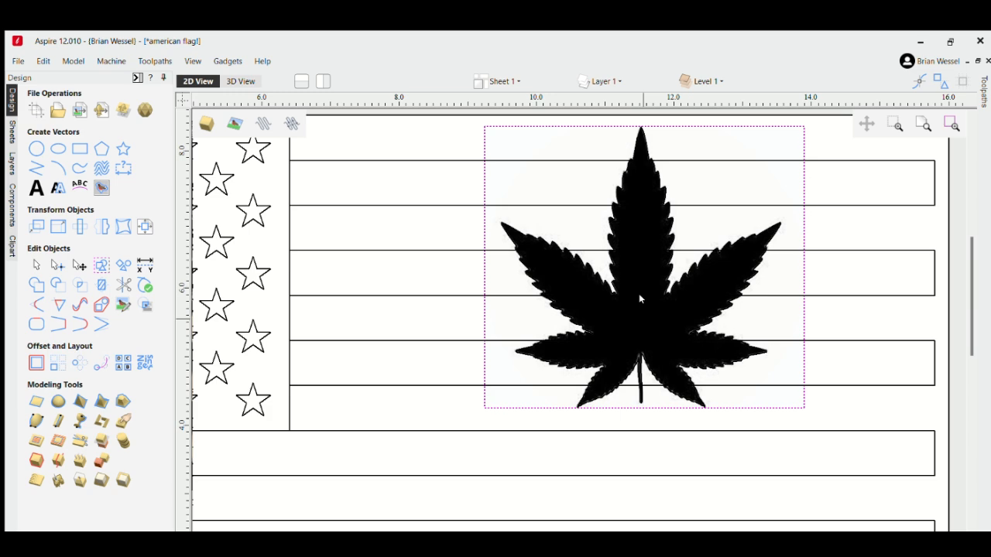
key("Delete")
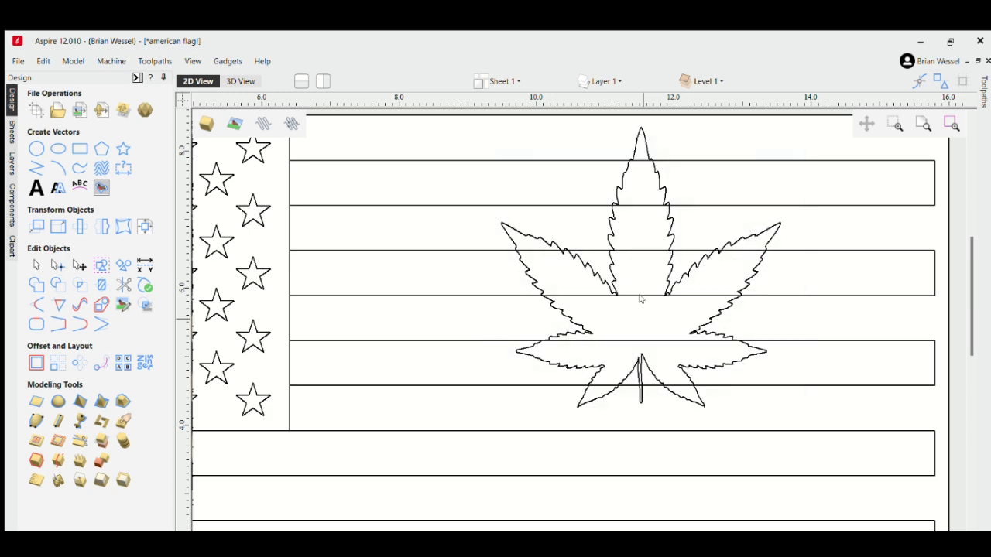
- Move the traced leaf outline so it overlaps the lower-right corner of the star field
left_click(686, 250)
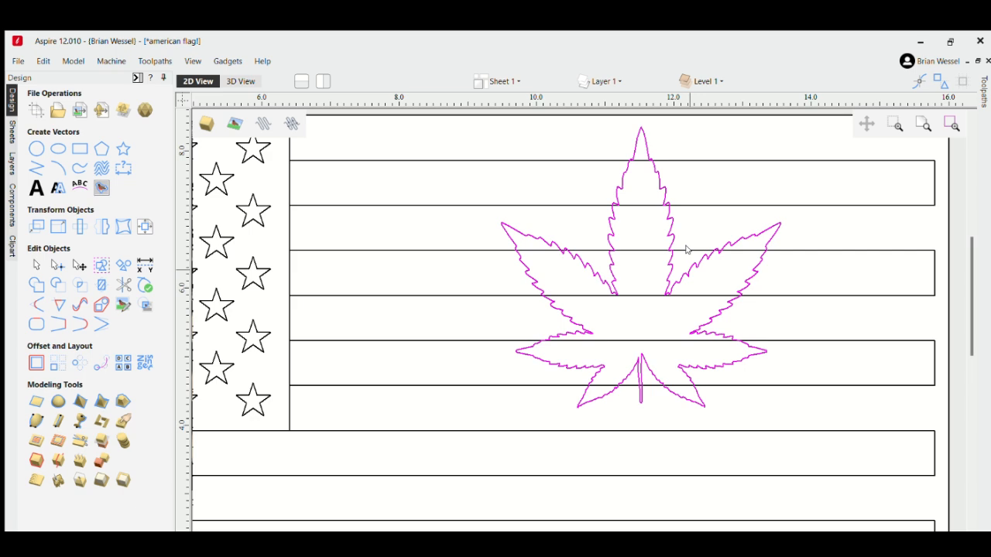
left_click(684, 252)
left_click_drag(693, 250, 303, 338)
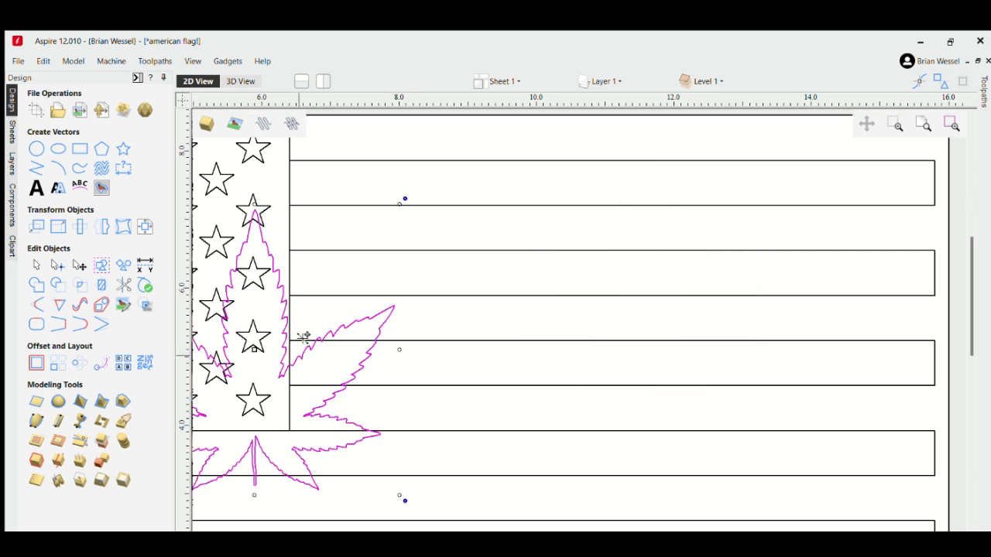
scroll(304, 338, "down", 5)
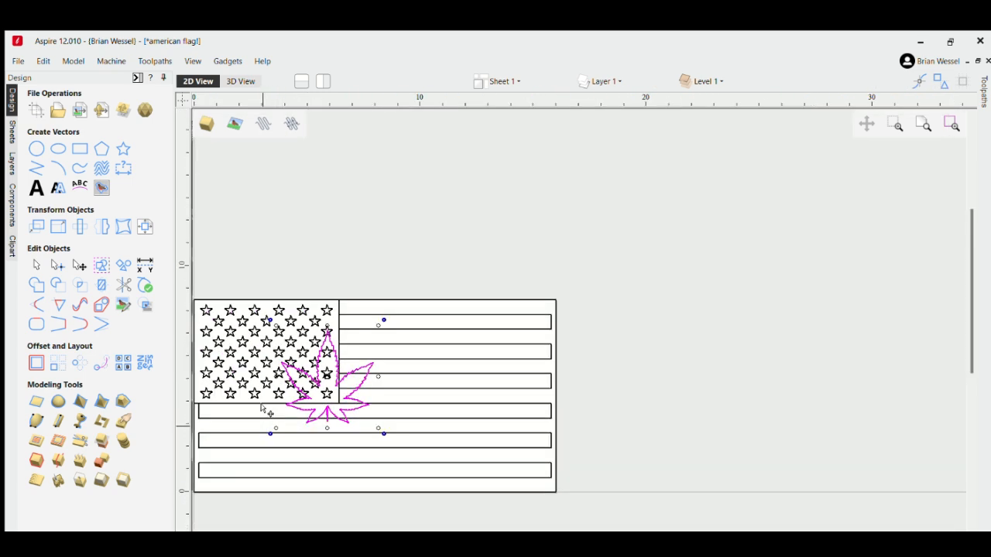
scroll(330, 387, "up", 5)
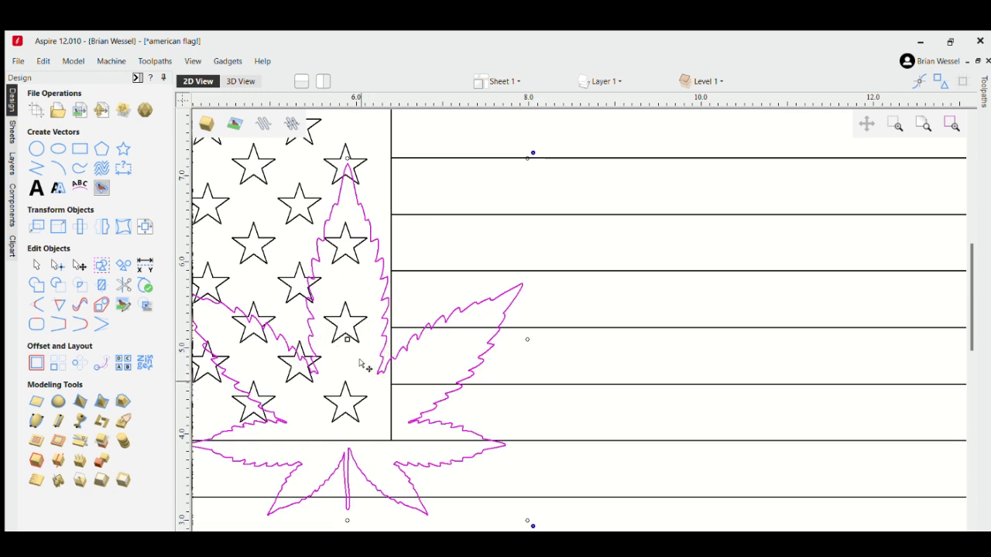
- Center the leaf outline over the second-lowest star in the rightmost star column and scale it proportionally down to star size
left_click_drag(370, 358, 380, 337)
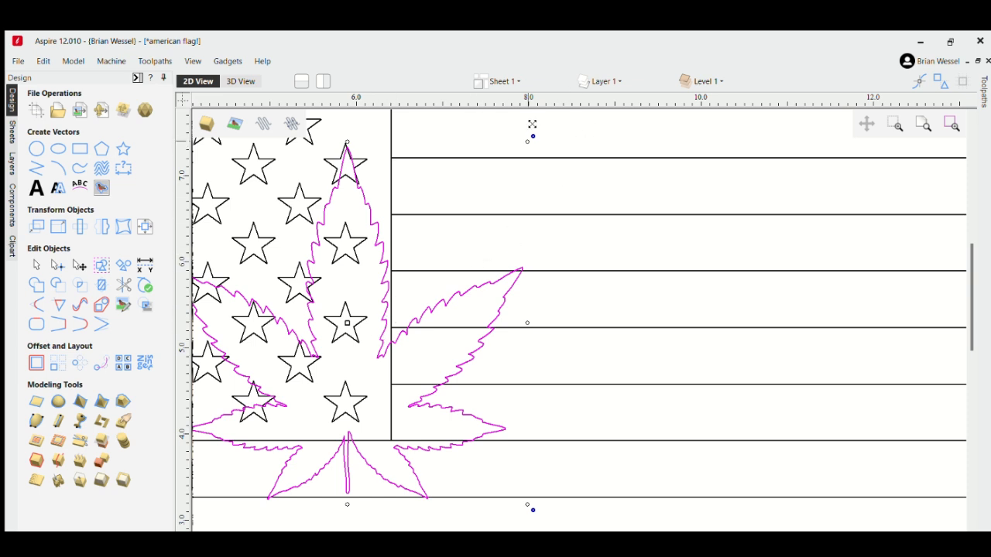
left_click_drag(532, 124, 424, 281)
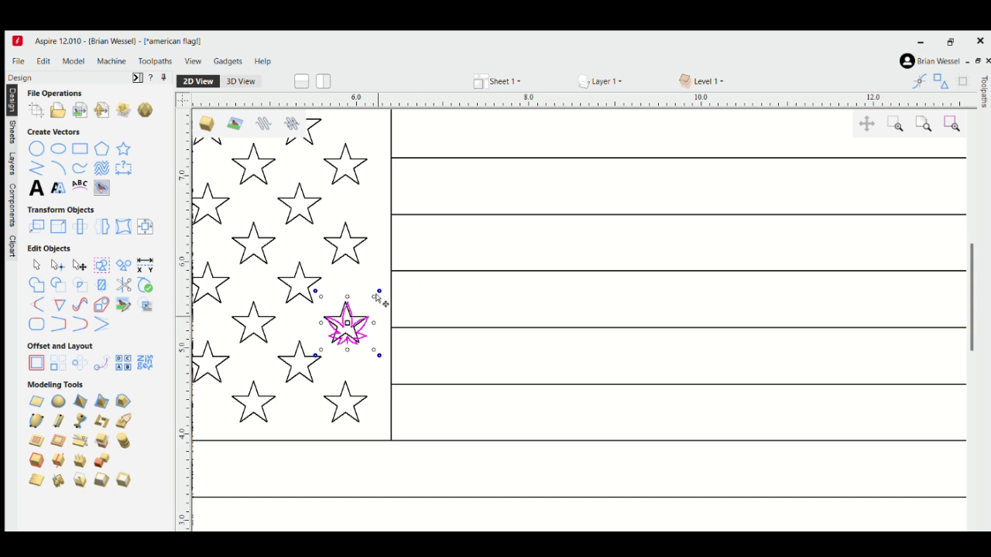
scroll(336, 305, "up", 5)
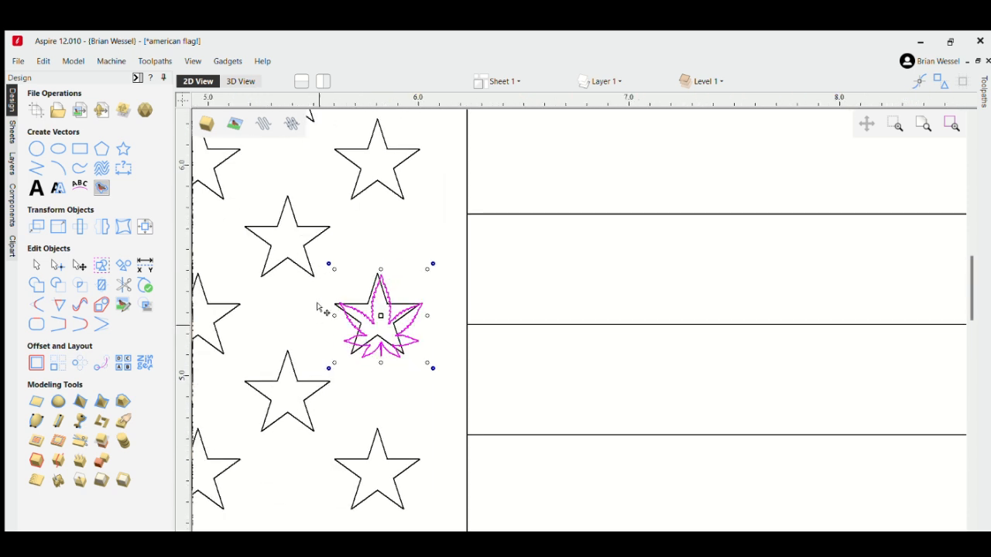
scroll(391, 298, "up", 1)
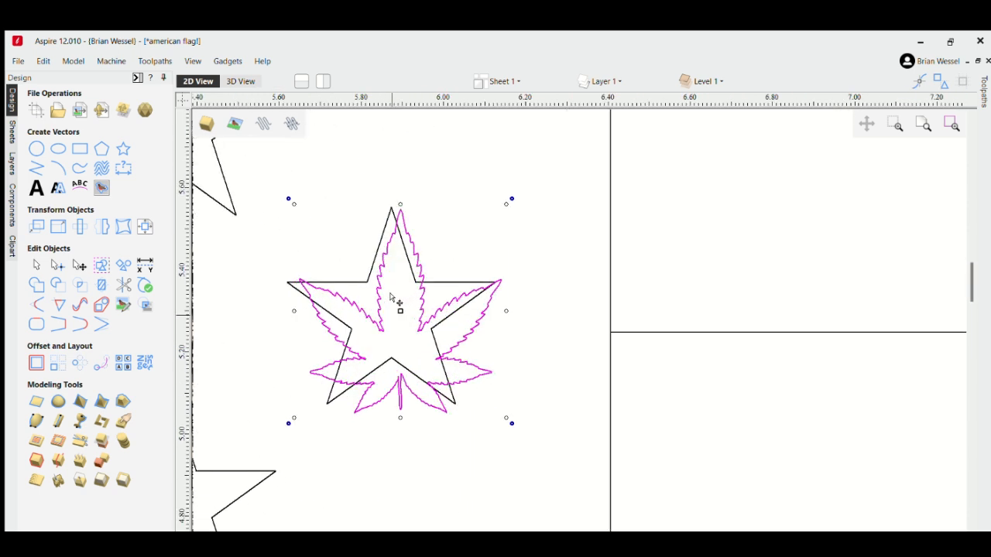
- Nudge the leaf left until its tip lines up with the star's upper point
key("Left")
key("Left")
key("Left")
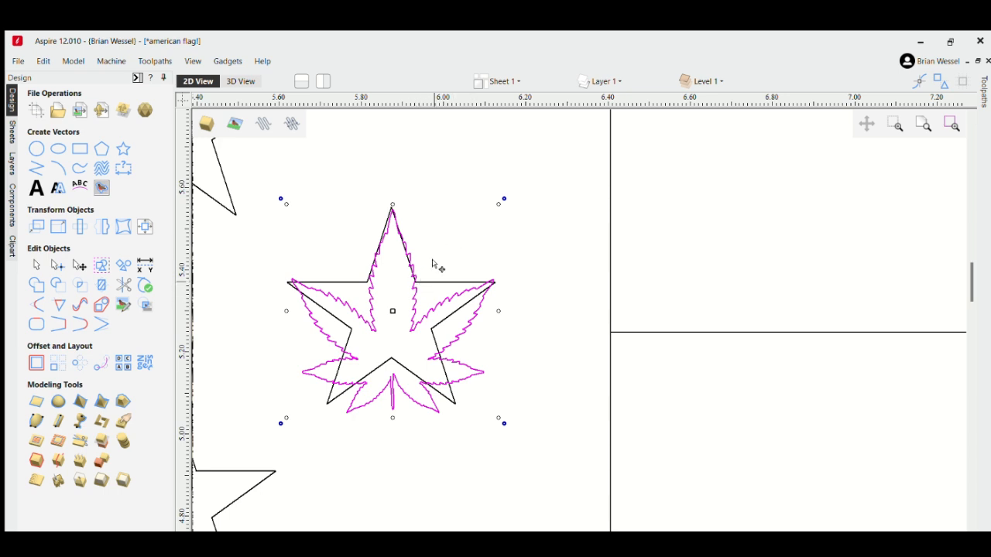
- Ungroup the star field completely into individual, ungrouped star vectors
key("ctrl+a")
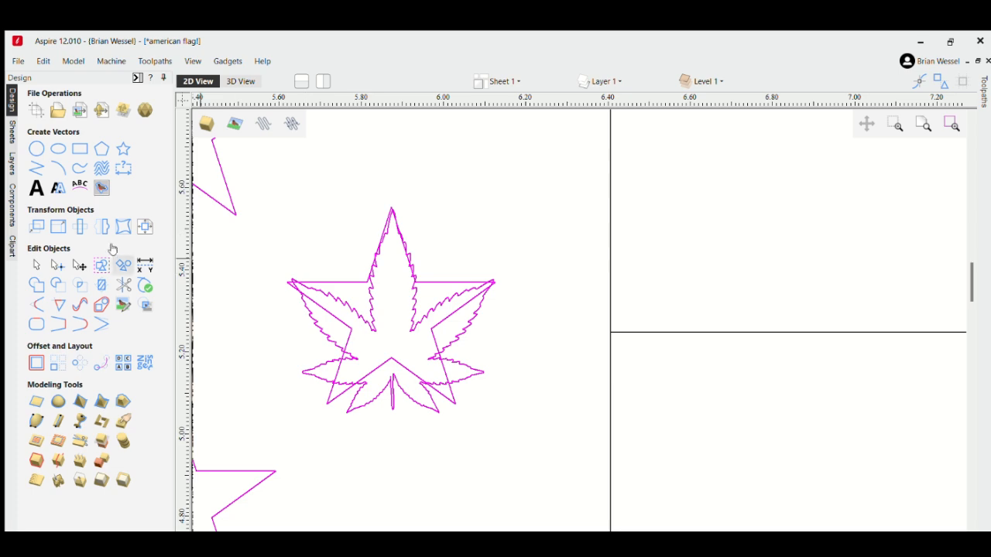
left_click(258, 287)
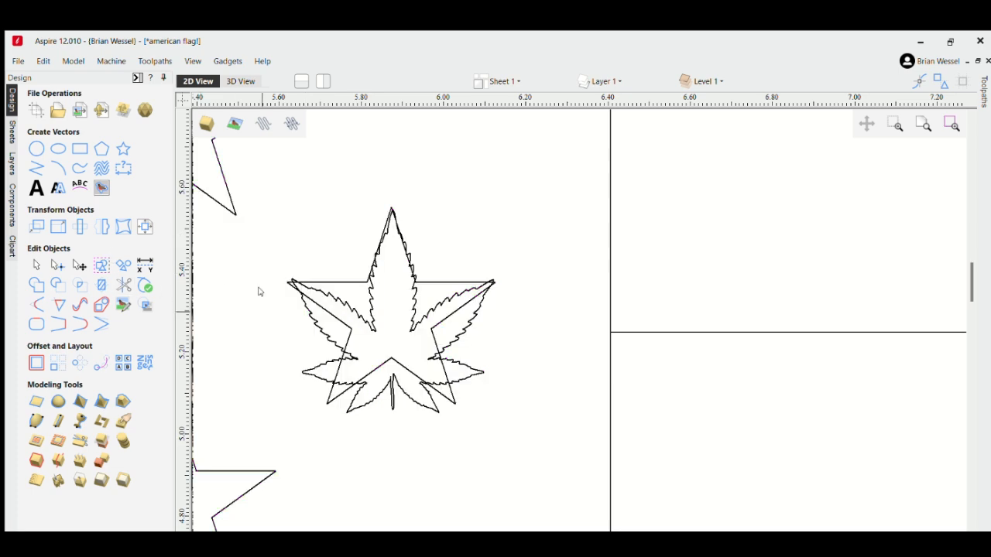
scroll(258, 288, "down", 10)
scroll(256, 296, "down", 3)
scroll(533, 266, "up", 4)
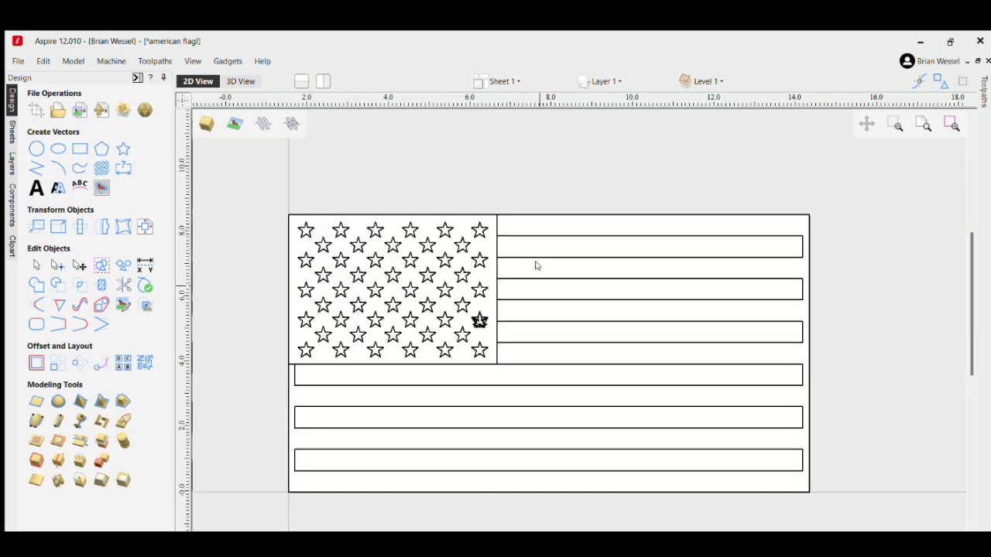
left_click(432, 248)
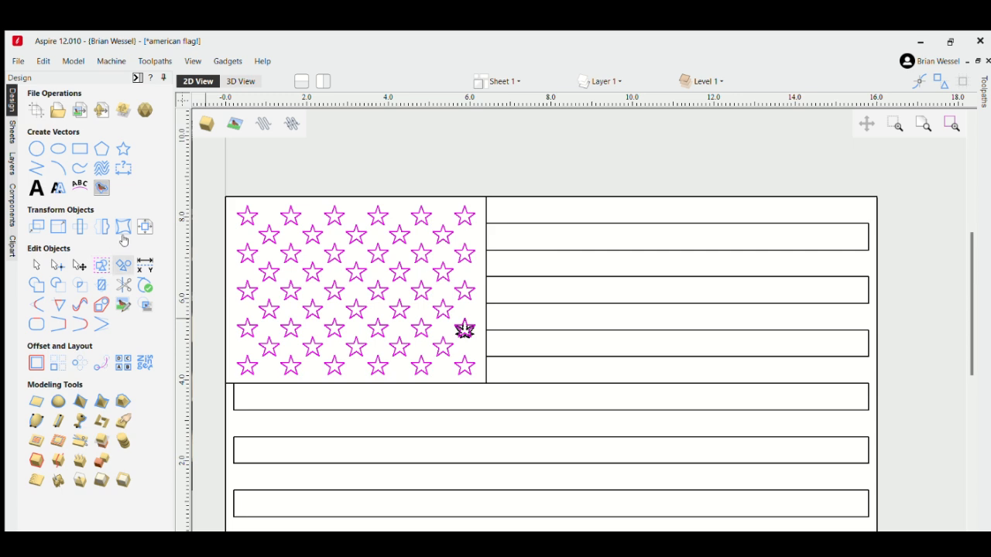
left_click(124, 265)
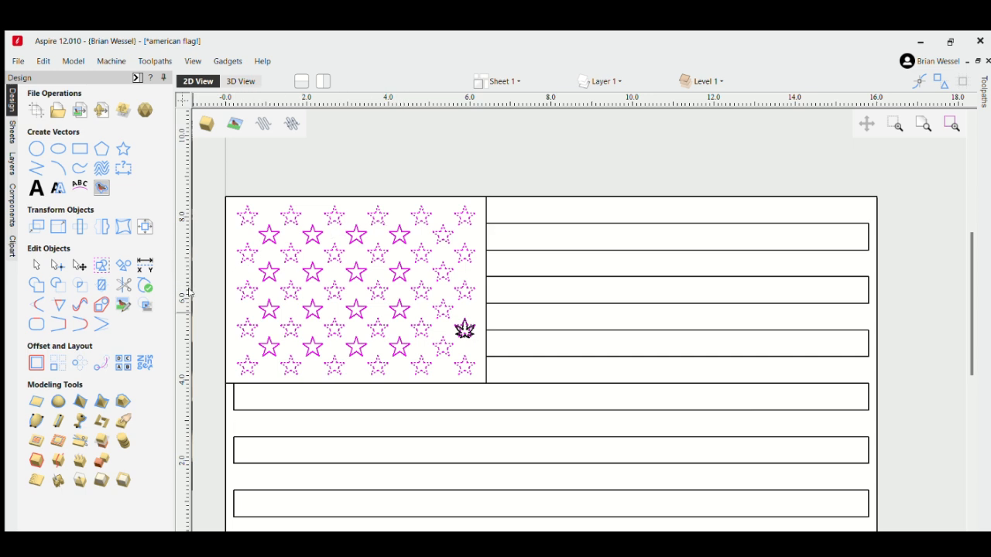
left_click(124, 265)
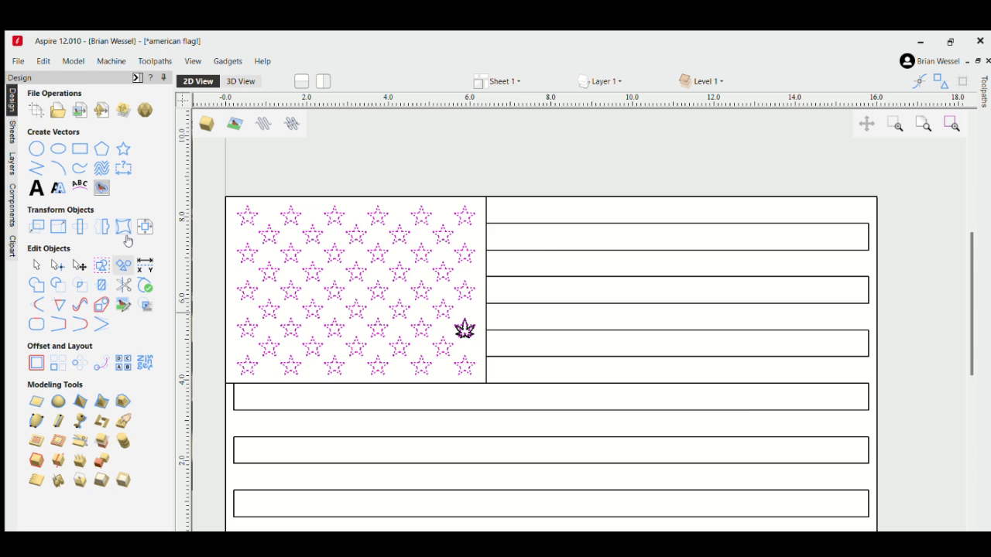
left_click(477, 286)
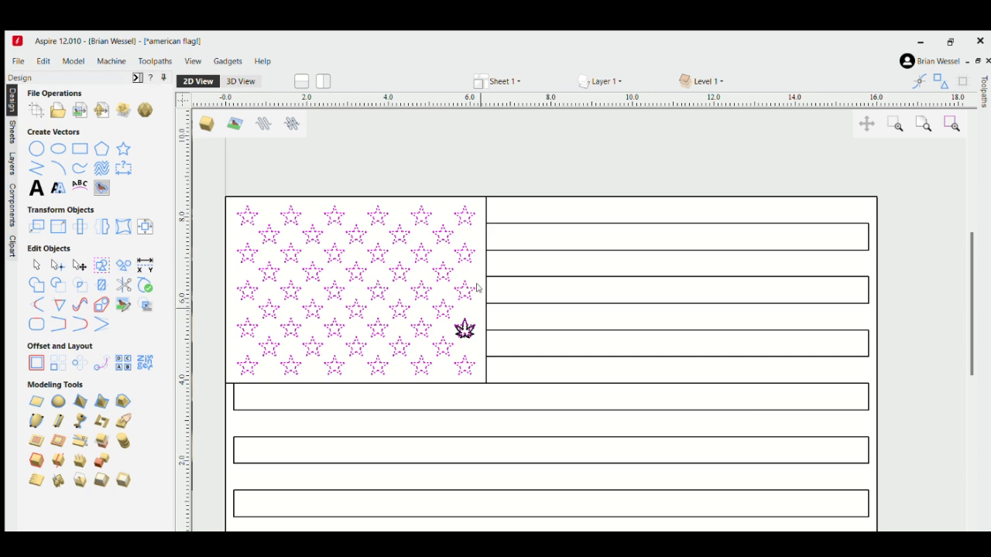
- Center-align the leaf both horizontally and vertically on the star beneath it
scroll(465, 313, "up", 10)
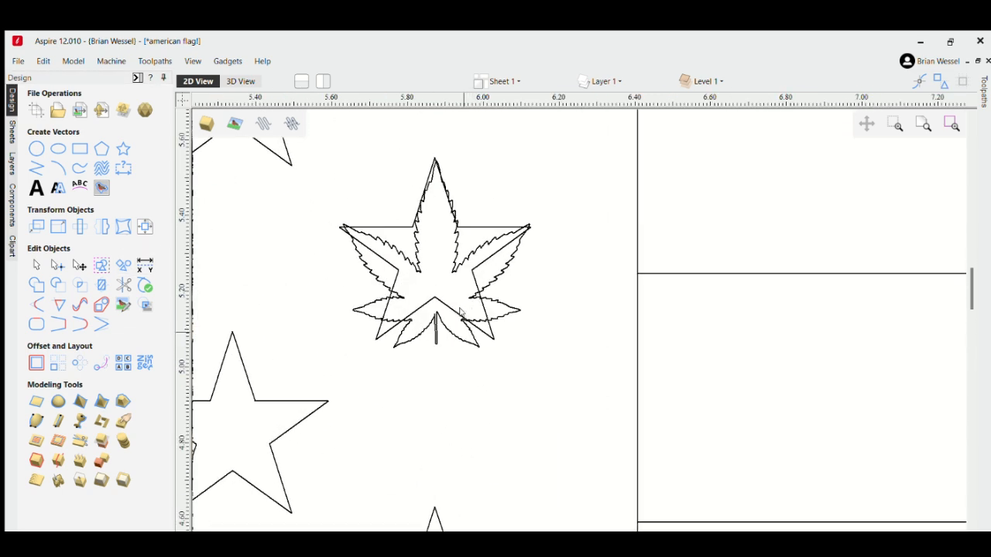
left_click(436, 312)
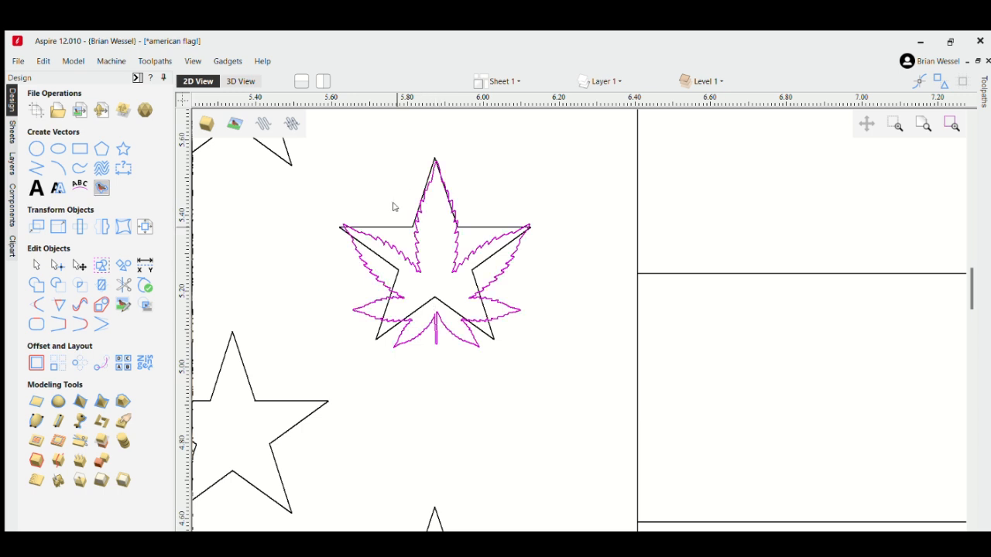
left_click(396, 227, "shift")
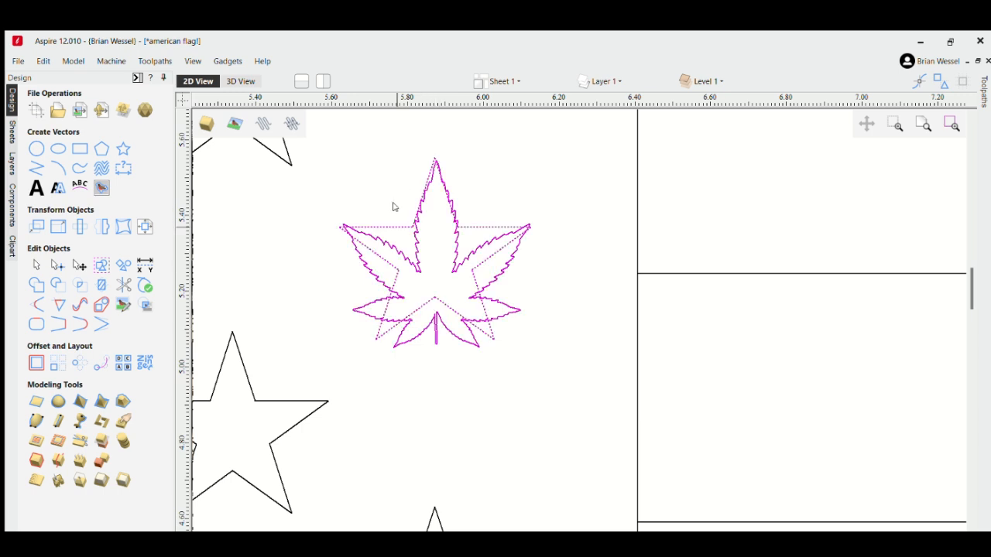
left_click(144, 225)
left_click(107, 202)
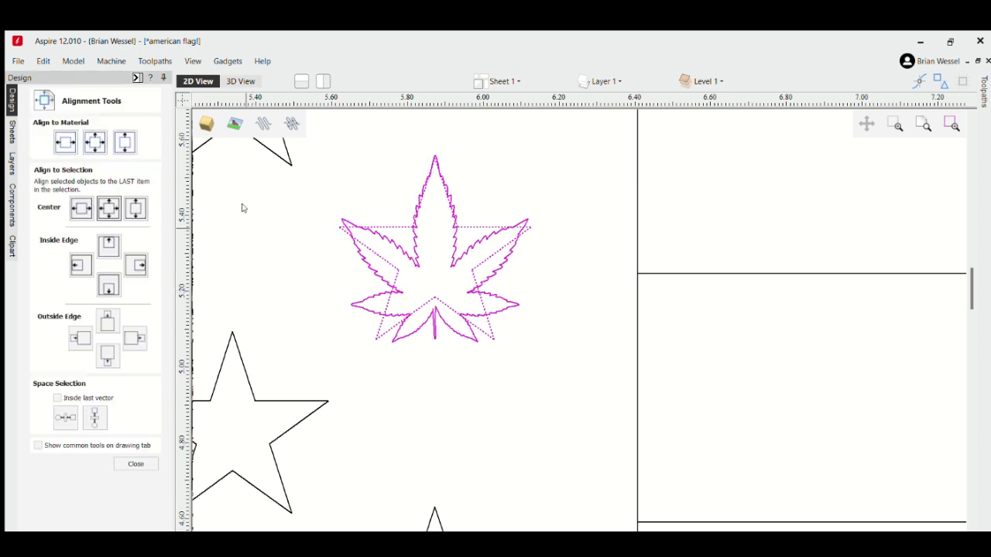
- Copy the leaf and center-align the copy on the lowest star in the rightmost column, keeping the original leaf in place
scroll(468, 242, "down", 3)
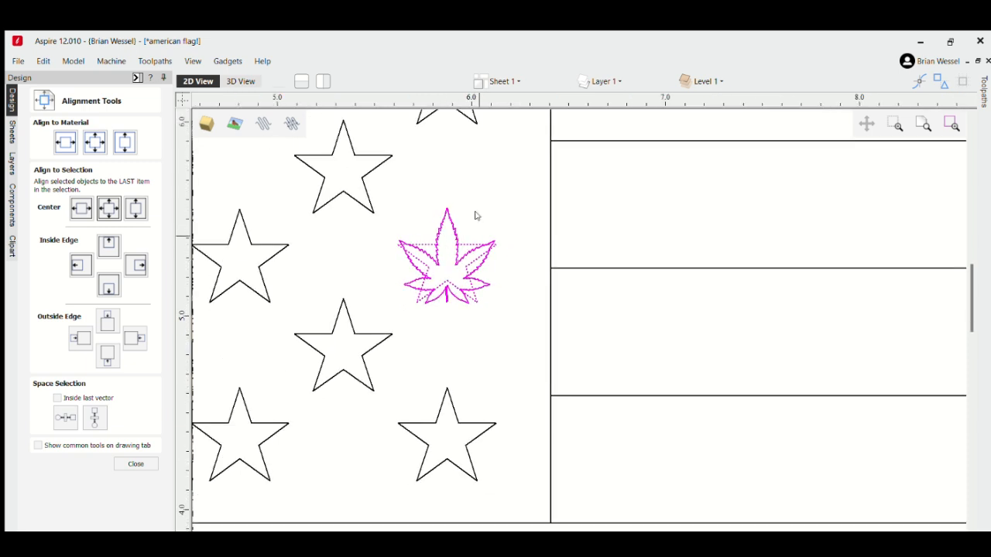
left_click(464, 214)
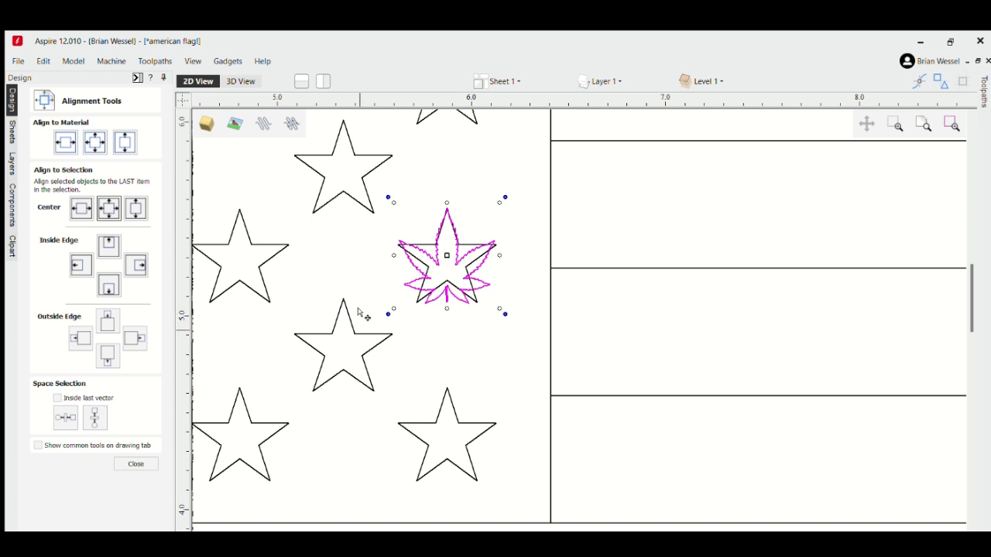
left_click(468, 402, "shift")
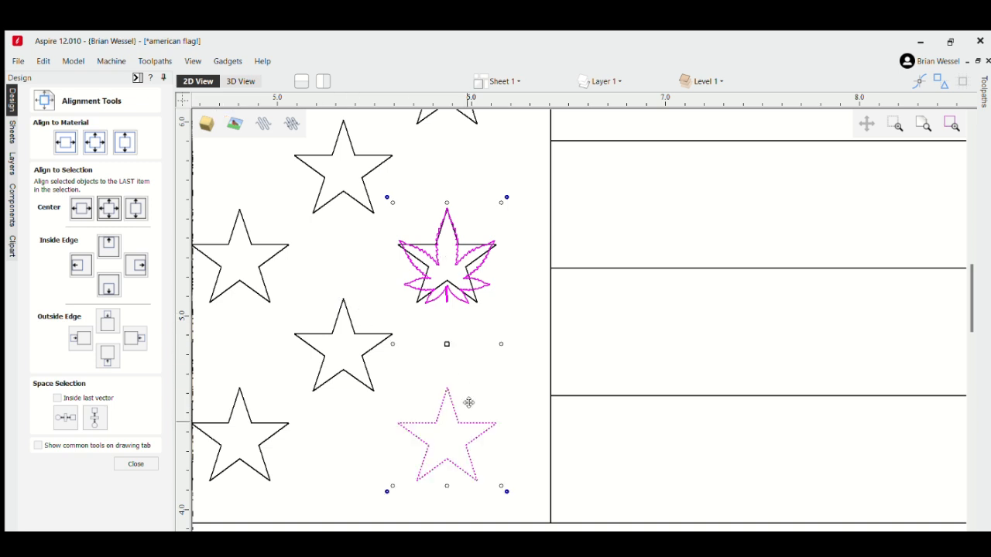
left_click(108, 207)
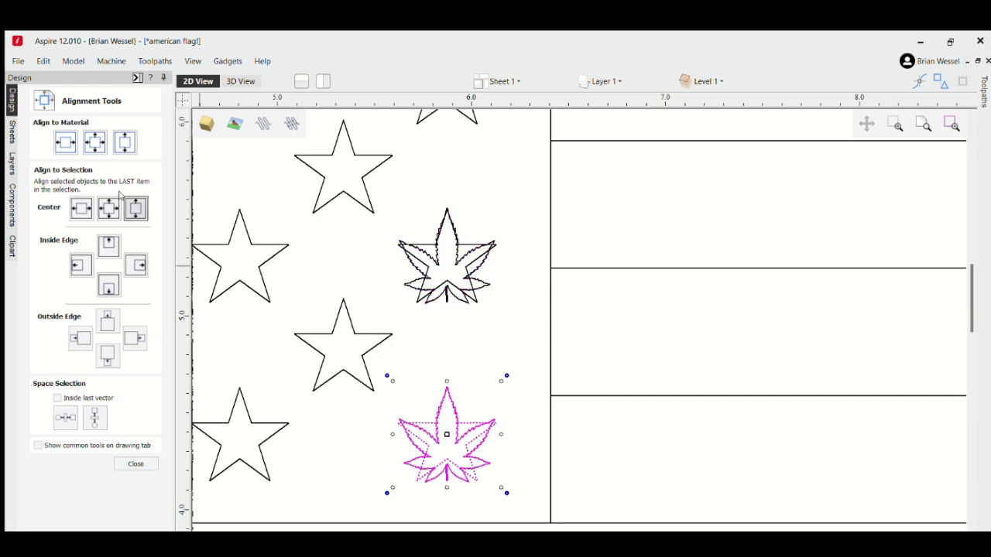
- Delete the stars beneath the leaves in the four rightmost staggered columns, deselecting the leaf outlines so that they are kept
scroll(495, 355, "down", 4)
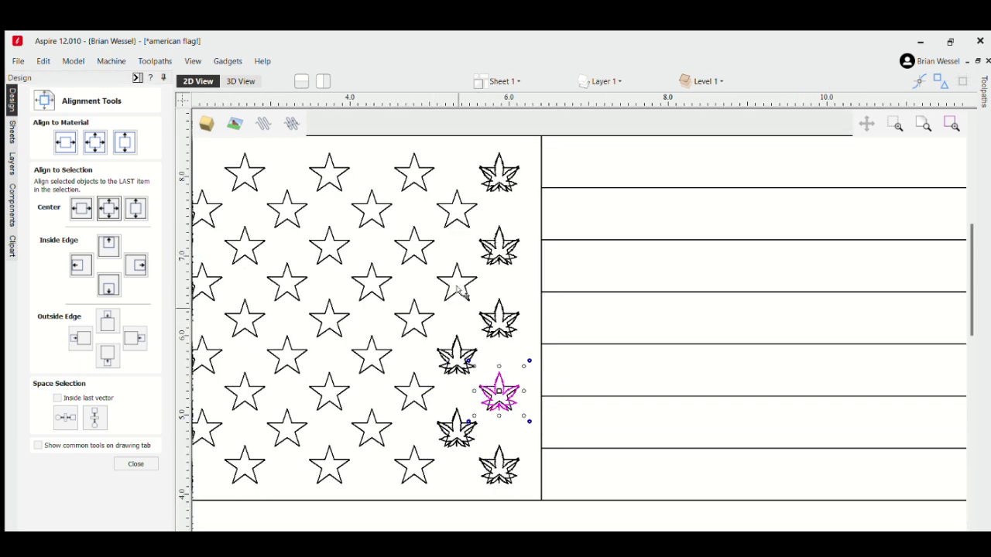
left_click_drag(365, 445, 364, 447)
scroll(456, 444, "up", 3)
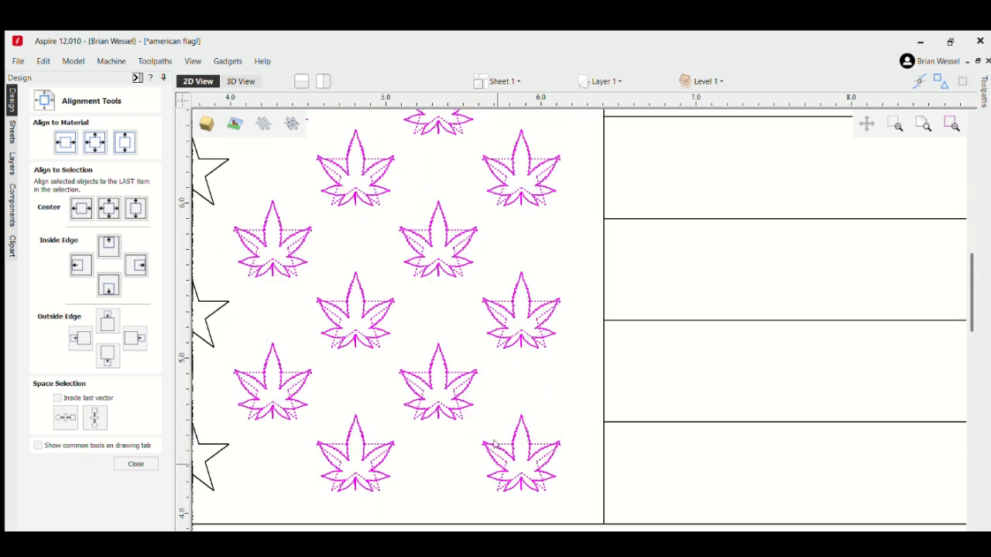
left_click(513, 440, "shift")
left_click(430, 371, "shift")
left_click(336, 470, "shift")
left_click(304, 376, "shift")
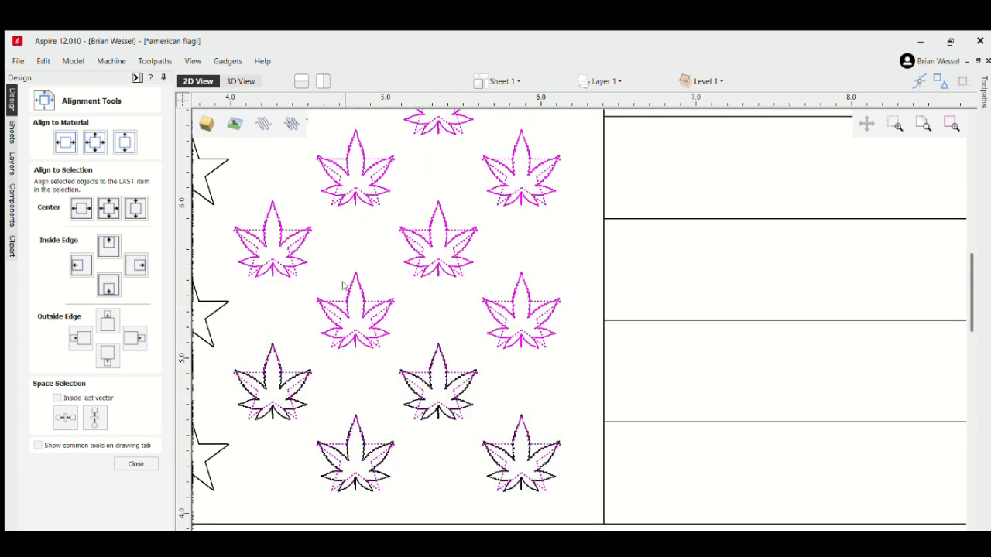
left_click(343, 284, "shift")
left_click(507, 293, "shift")
left_click(435, 229, "shift")
left_click(508, 159, "shift")
scroll(436, 193, "up", 3)
scroll(439, 337, "down", 5)
left_click(440, 336, "shift")
left_click(342, 348, "shift")
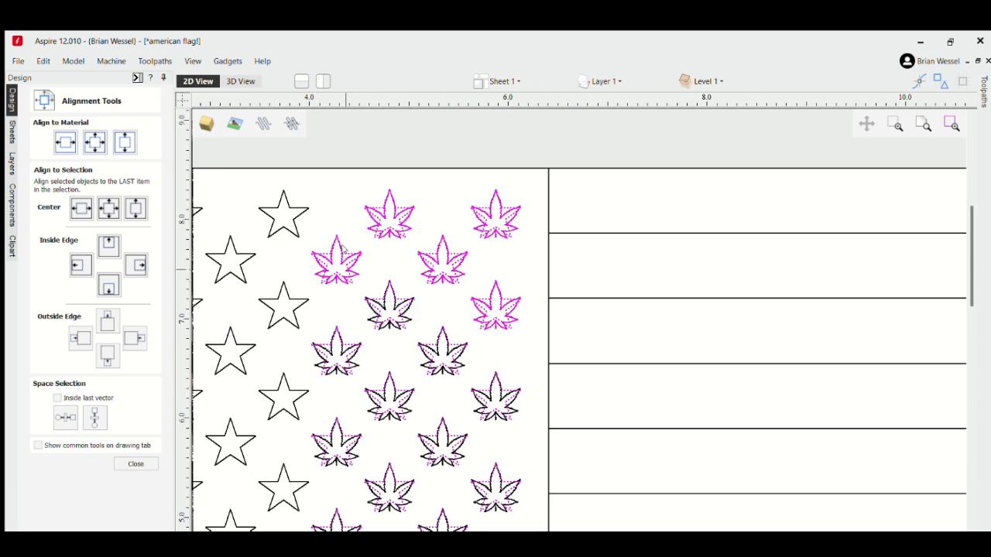
left_click(340, 254, "shift")
left_click(447, 255, "shift")
left_click(492, 299, "shift")
left_click(493, 213, "shift")
scroll(482, 296, "down", 2)
key("Delete")
- Try to center-align the block of leaves on the next four staggered columns of stars, and undo the alignment
left_click_drag(509, 222, 387, 459)
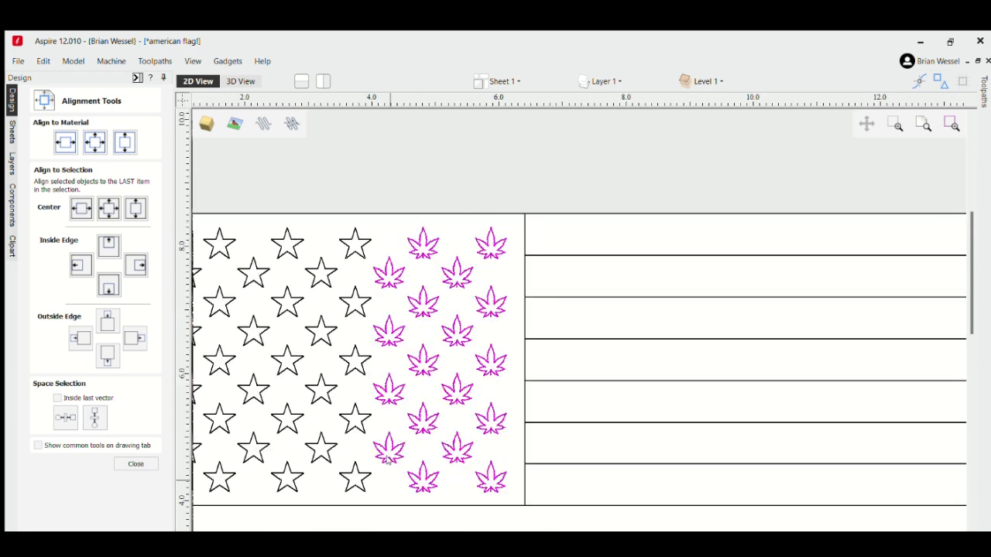
left_click(388, 457)
left_click_drag(347, 219, 259, 495, "shift")
left_click(108, 208)
key("ctrl+z")
left_click(135, 464)
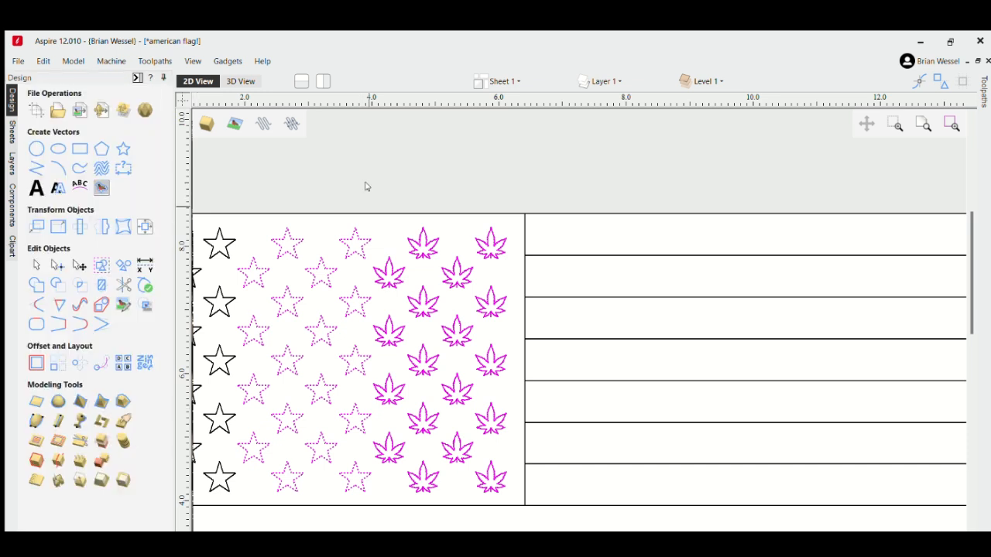
- Group the block of leaves and center-align a copy of it on the next four staggered columns of stars
left_click(442, 247)
left_click(491, 231)
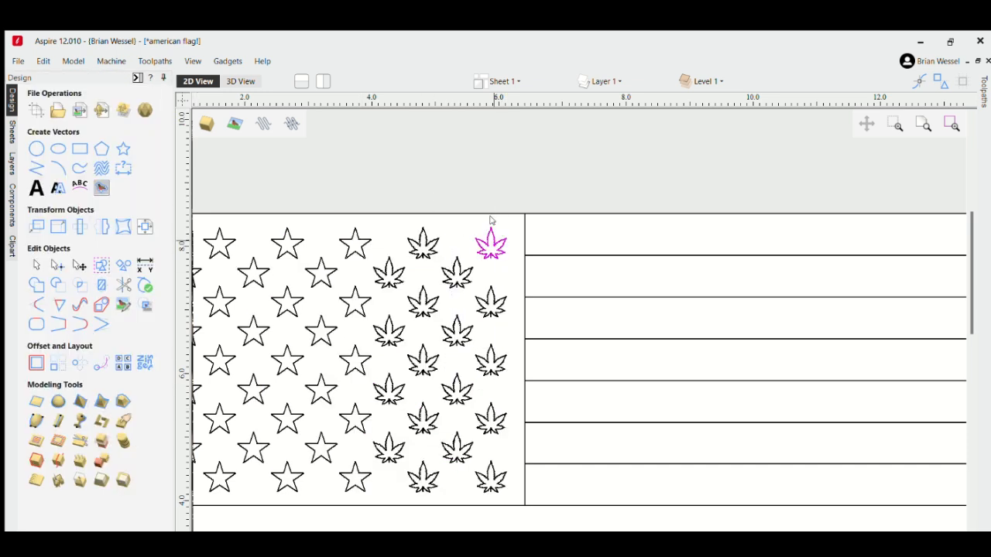
left_click_drag(505, 231, 391, 471)
left_click(389, 457)
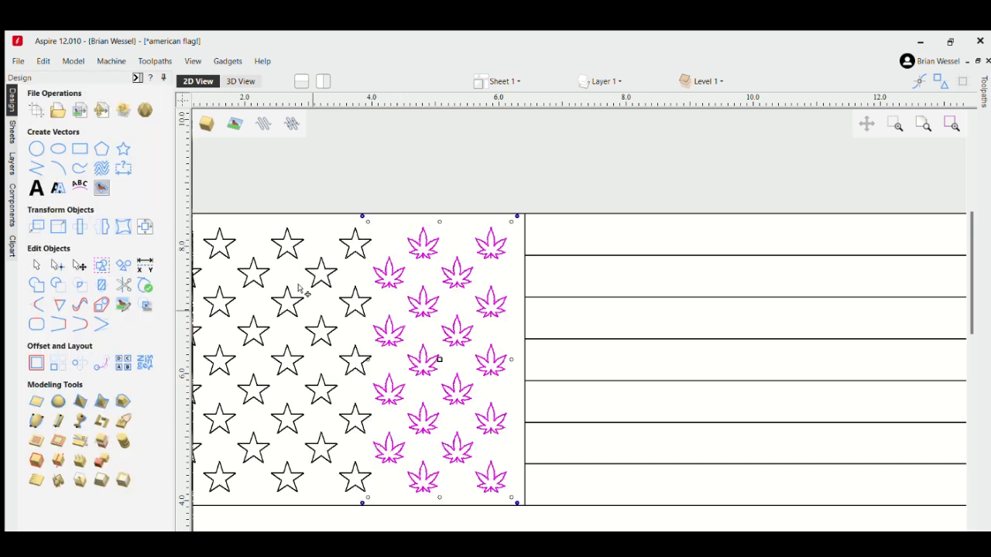
left_click(101, 265)
left_click_drag(350, 222, 244, 477, "shift")
left_click(145, 227)
left_click(108, 208)
scroll(396, 361, "down", 1)
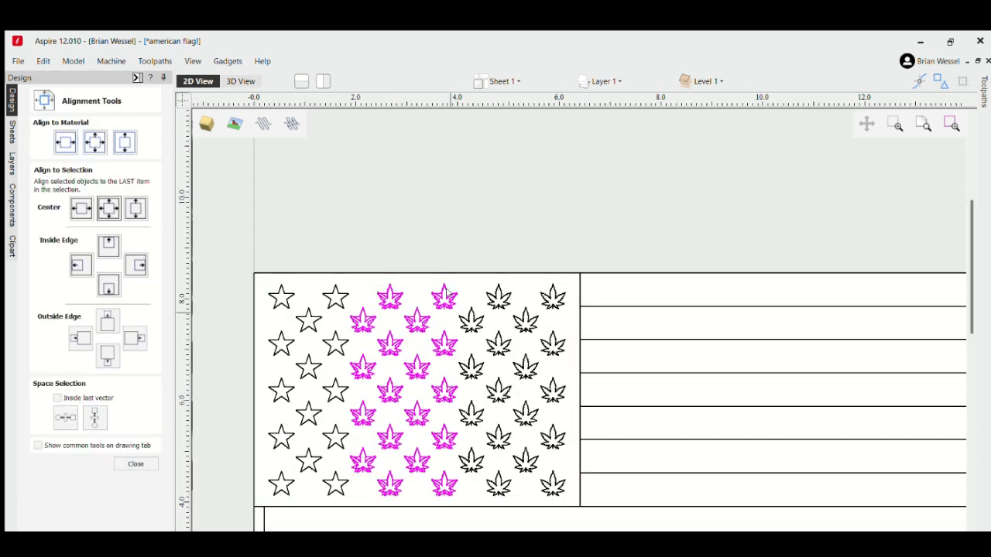
- Delete the stars beneath the newly placed block of leaves and close the alignment tools
left_click(410, 271)
left_click(432, 293)
key("Delete")
middle_click_drag(420, 295, 416, 289)
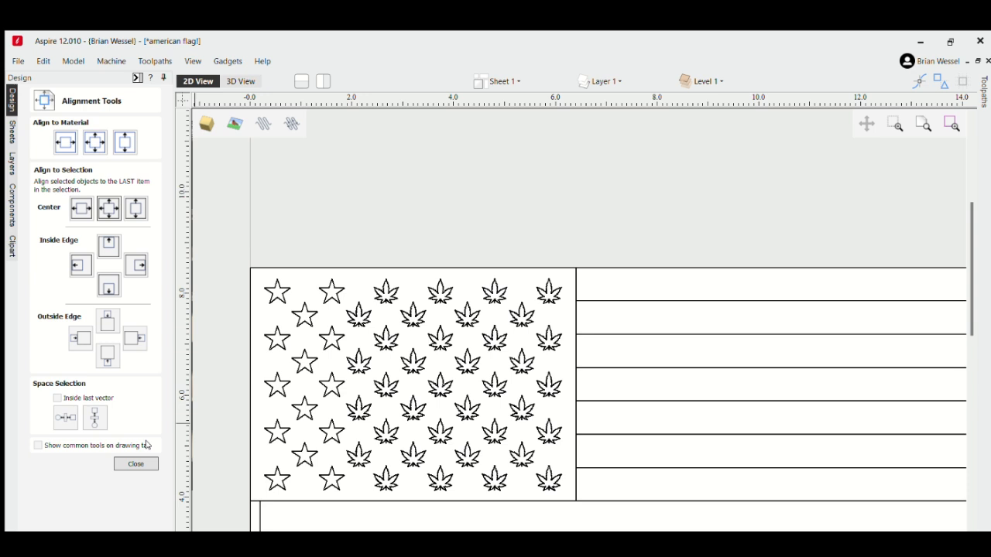
left_click(136, 464)
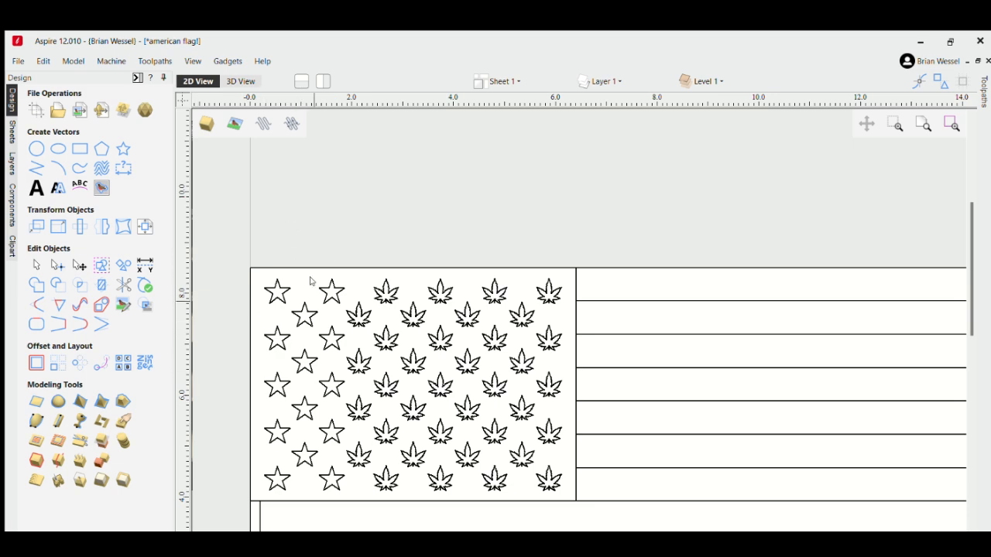
- Pick the three rightmost staggered columns of leaves as the matching block, and group the stars in the three leftmost columns
scroll(474, 261, "up", 2)
scroll(481, 286, "down", 2)
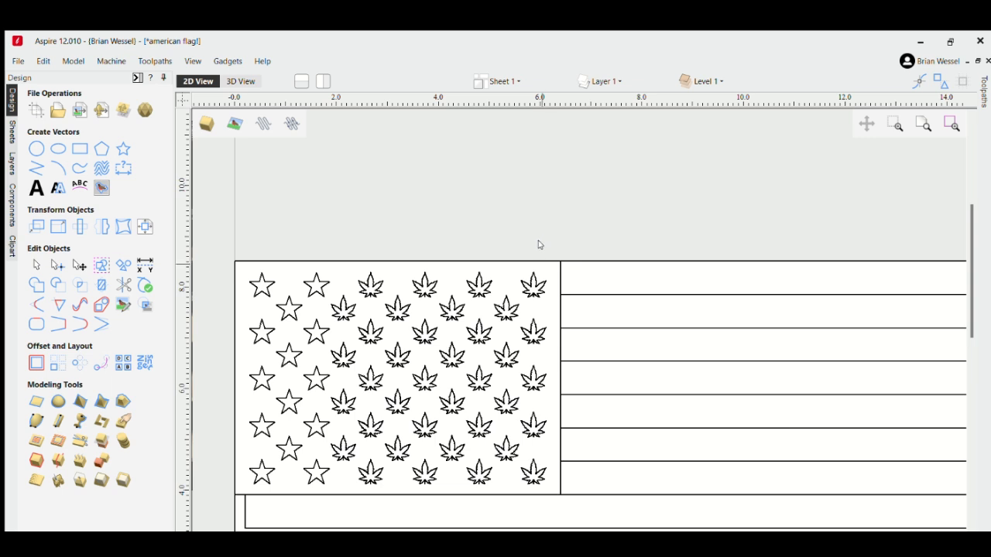
left_click(531, 261)
left_click_drag(538, 247, 471, 451)
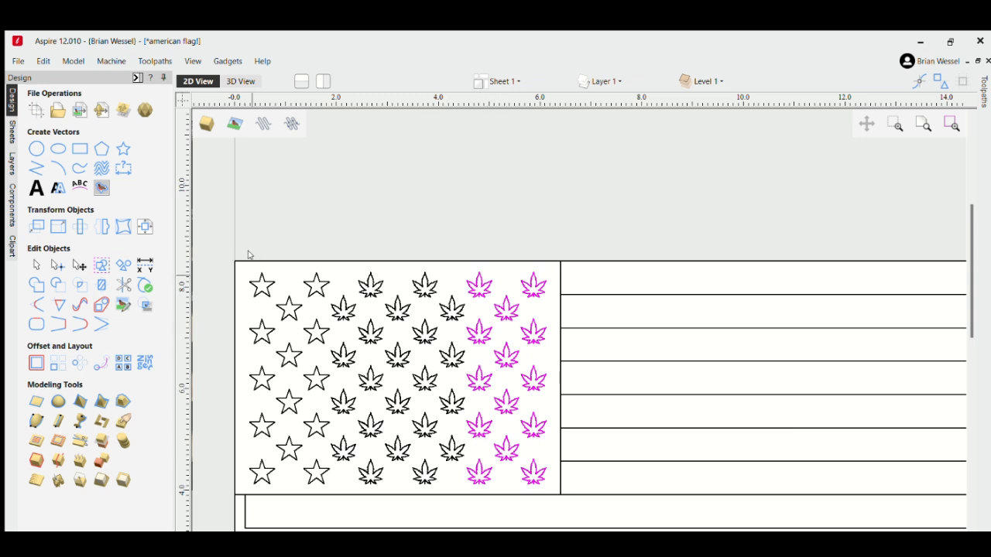
left_click_drag(310, 272, 255, 464)
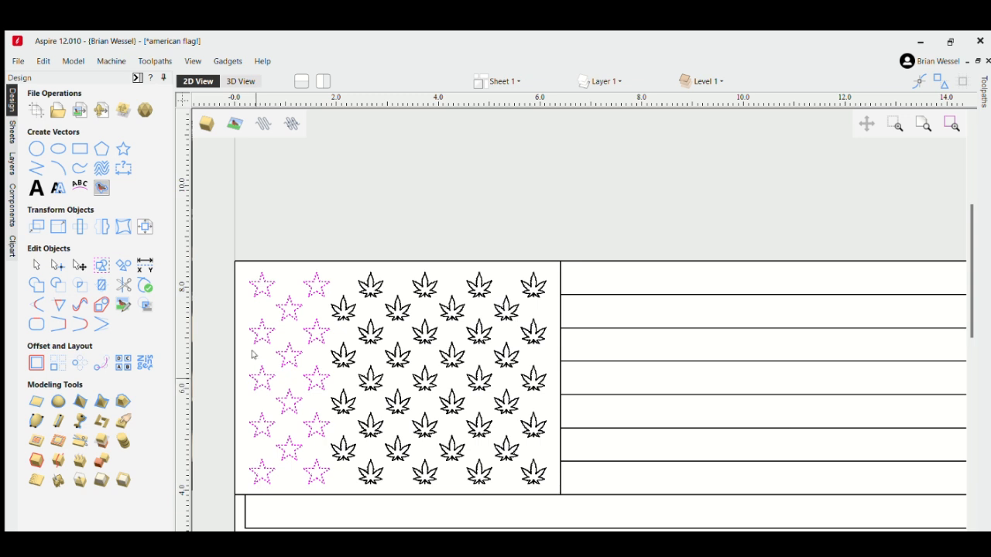
left_click(99, 264)
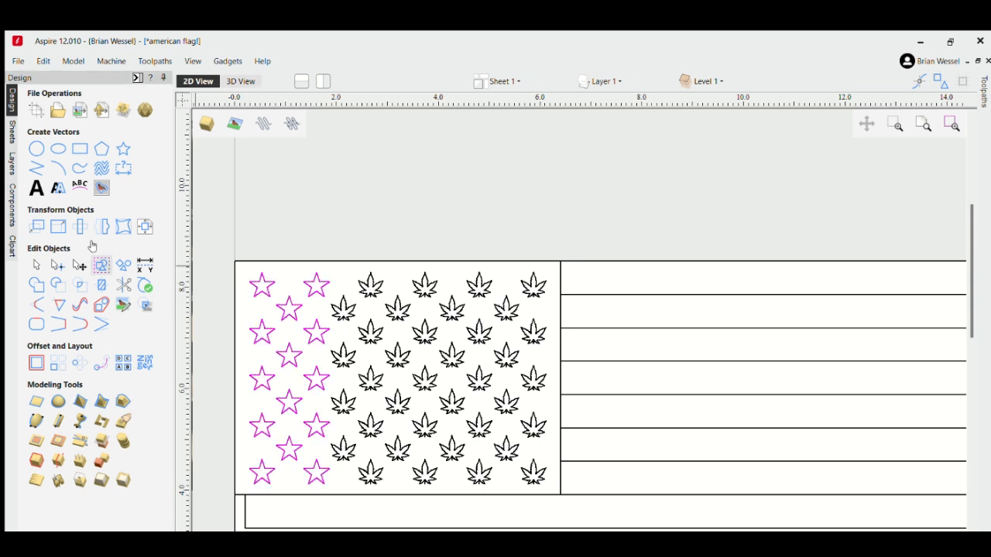
- Try to center-align the three rightmost columns of leaves on the stars in the three leftmost columns, and undo the alignment
left_click(510, 246)
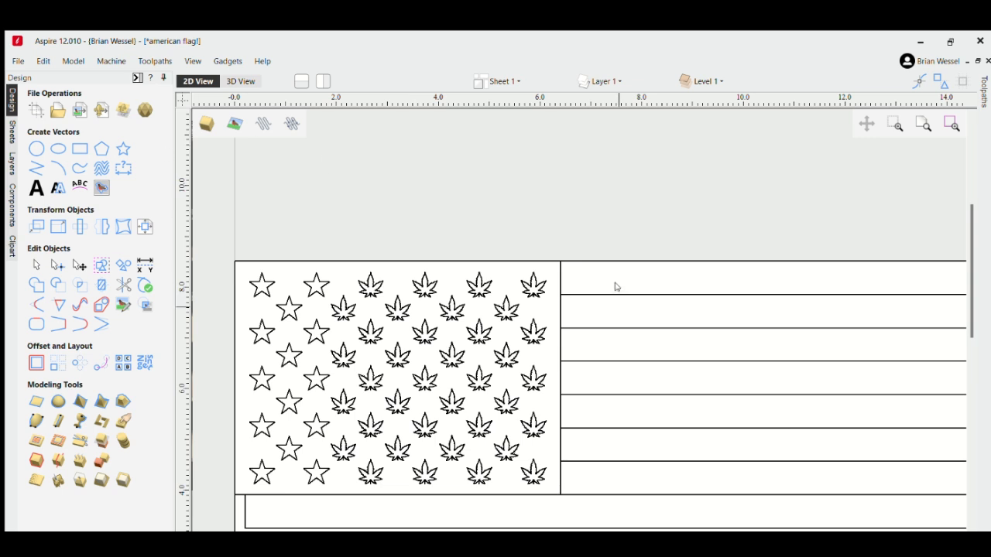
left_click(529, 261)
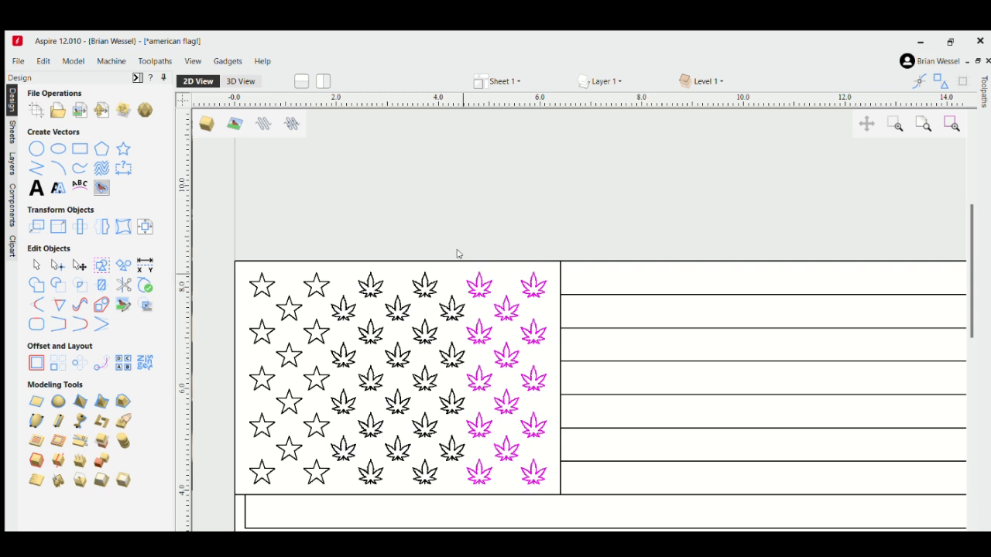
left_click(315, 258, "shift")
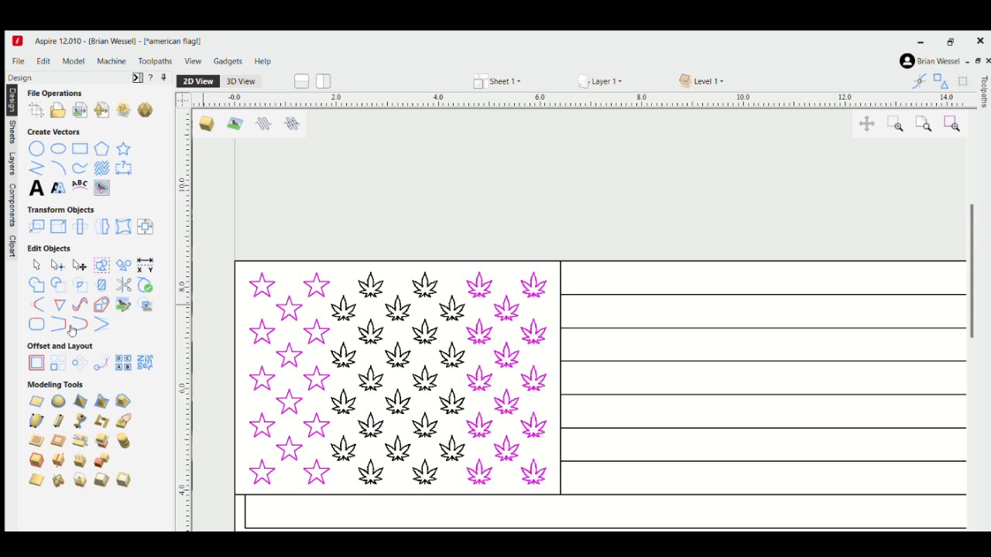
left_click(145, 226)
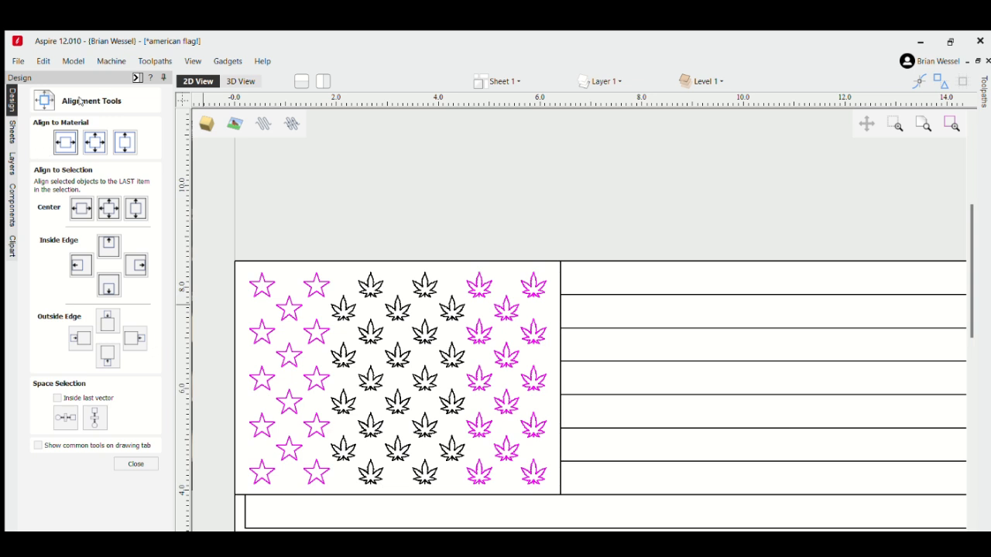
left_click(108, 207)
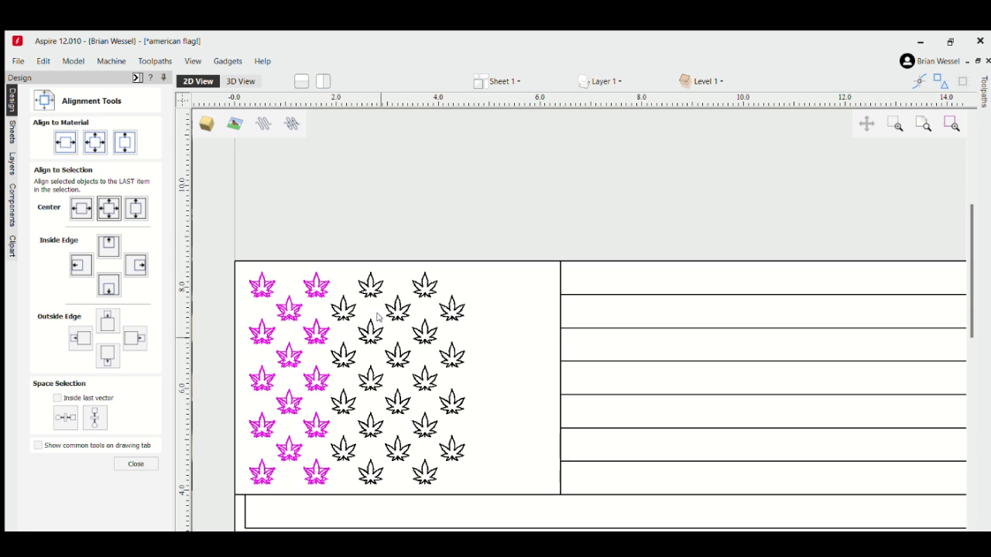
key("ctrl+z")
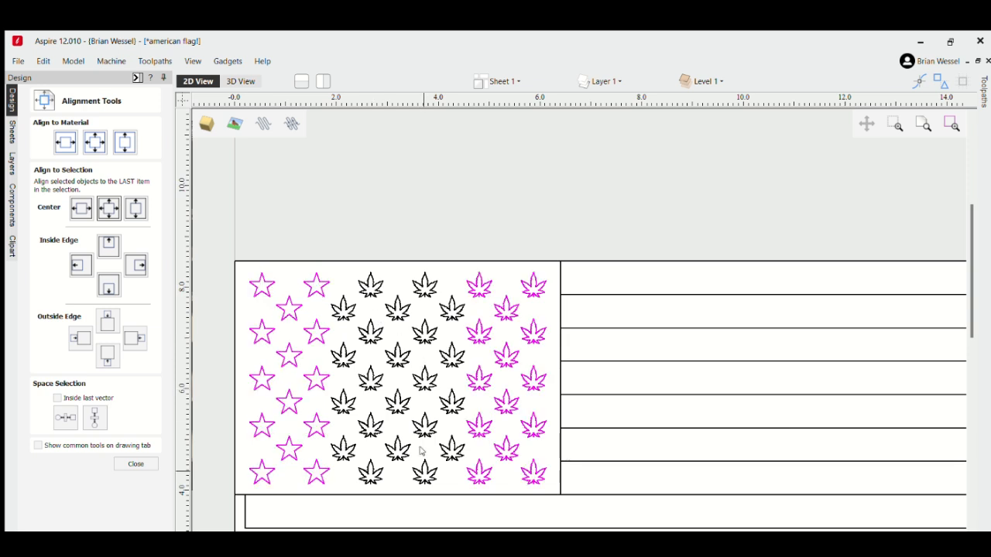
left_click(138, 463)
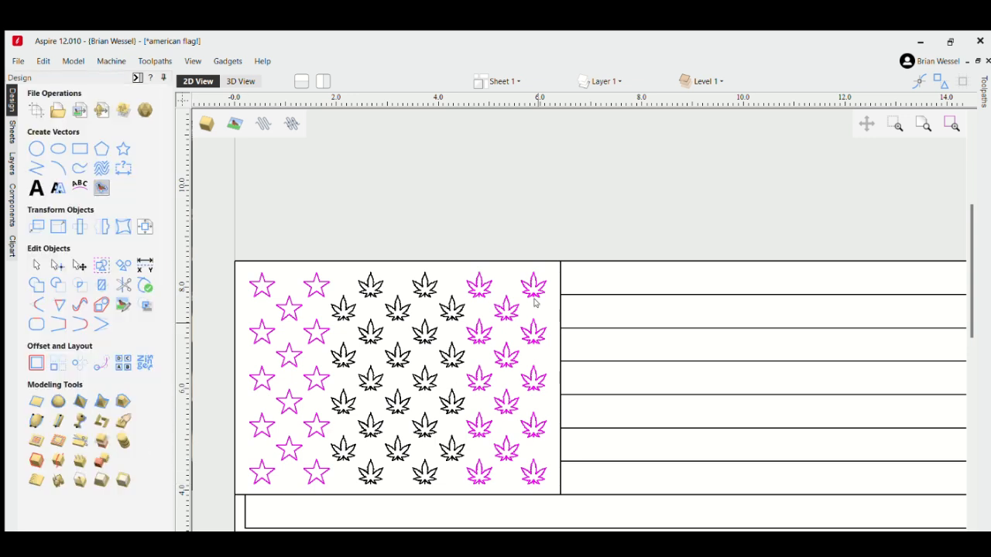
- Select the three rightmost staggered columns of leaves as one block and copy it in place
left_click(552, 248)
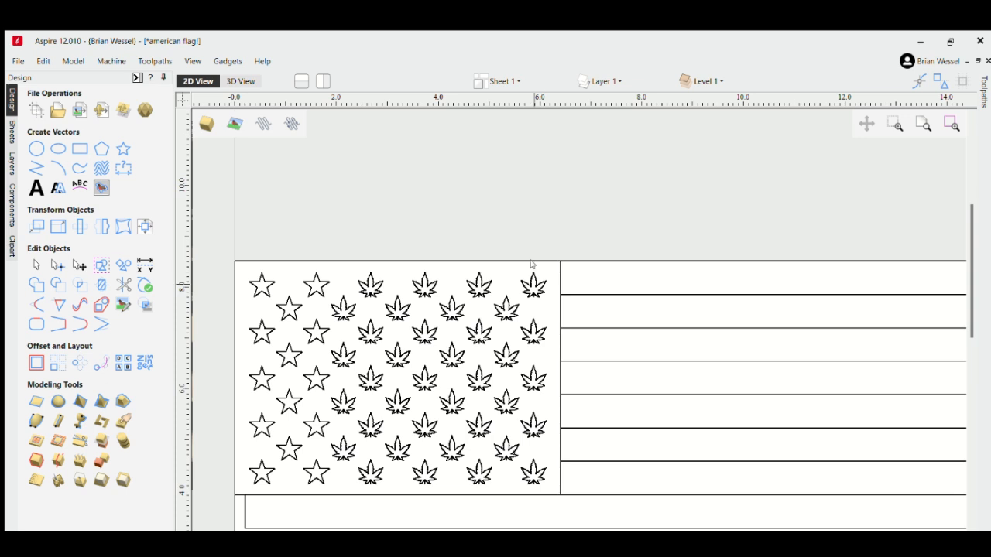
left_click(531, 264)
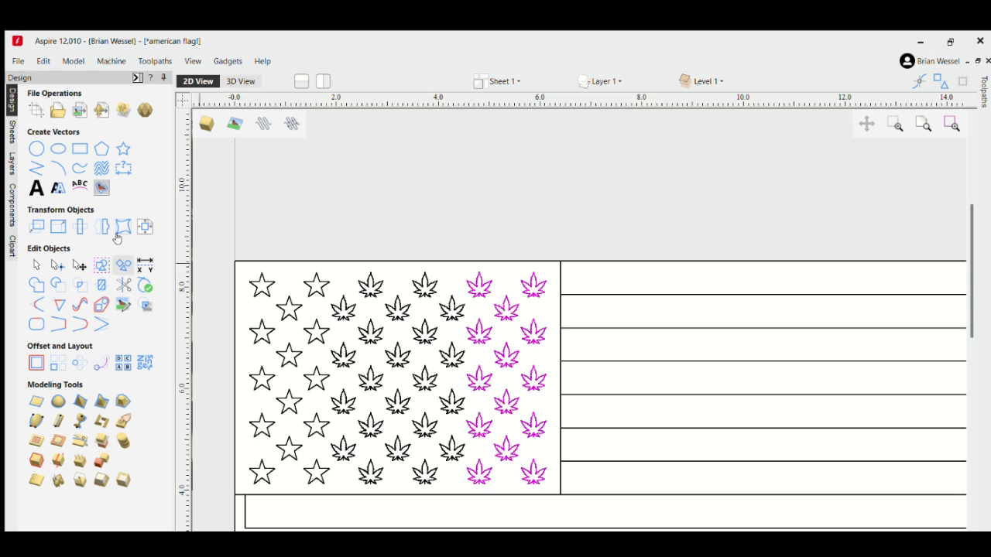
left_click(522, 258)
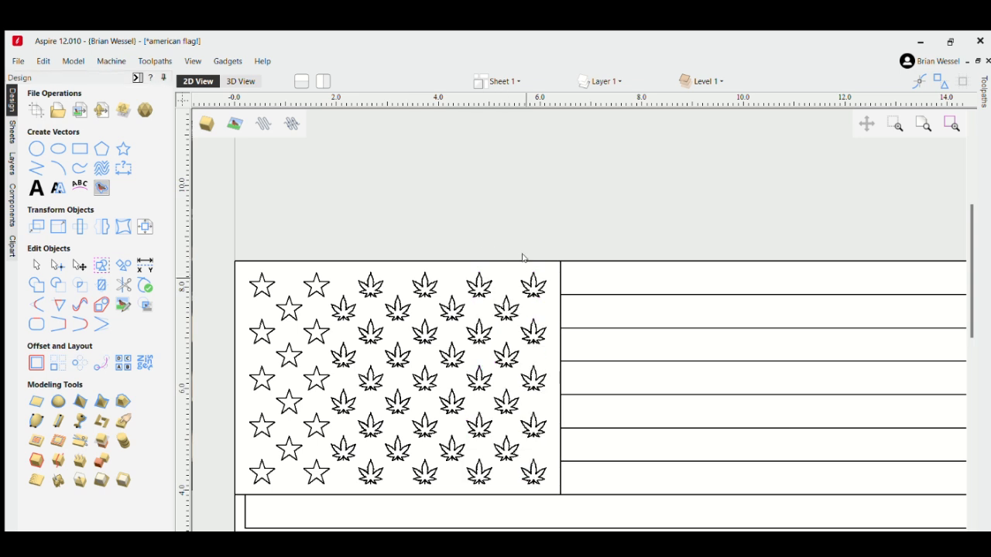
left_click(524, 266)
left_click(549, 246)
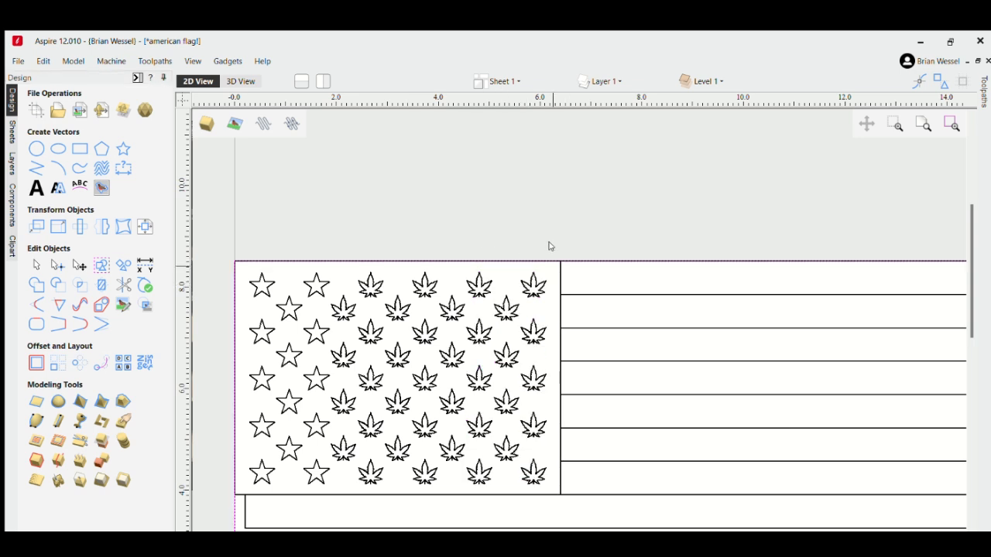
left_click(549, 246)
left_click_drag(549, 271, 471, 457)
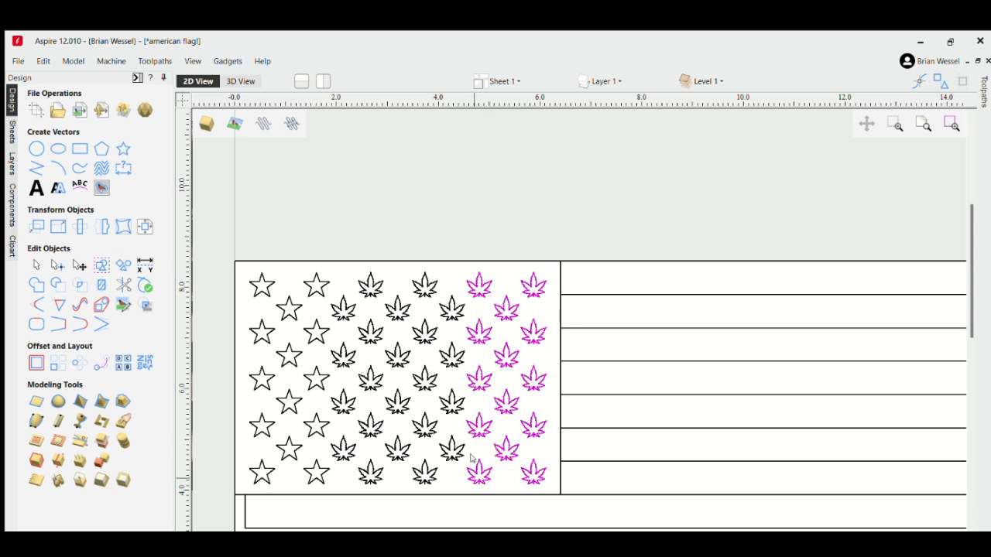
left_click(496, 423)
- Center-align the copied block of leaves on the grouped stars in the three leftmost columns
left_click(313, 264, "shift")
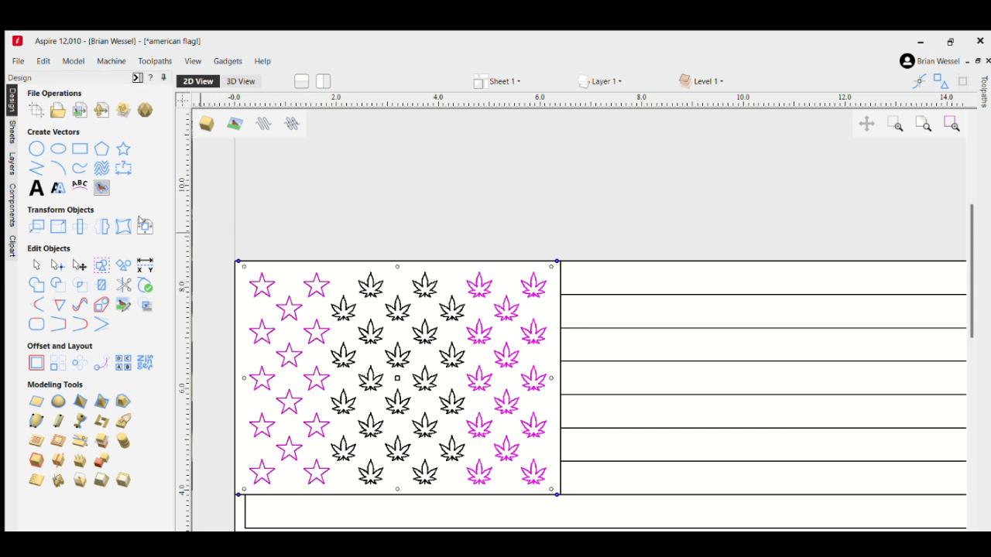
left_click(145, 226)
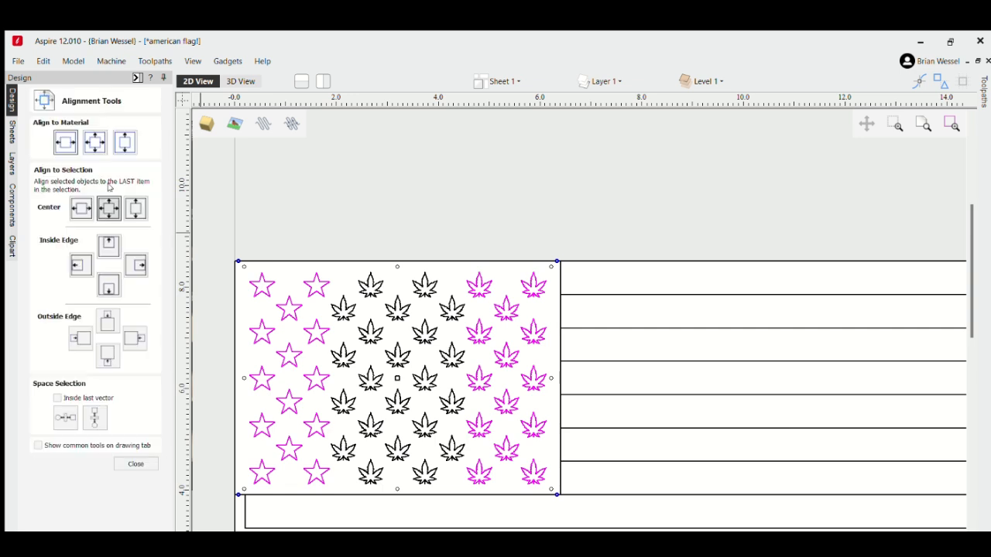
left_click(108, 207)
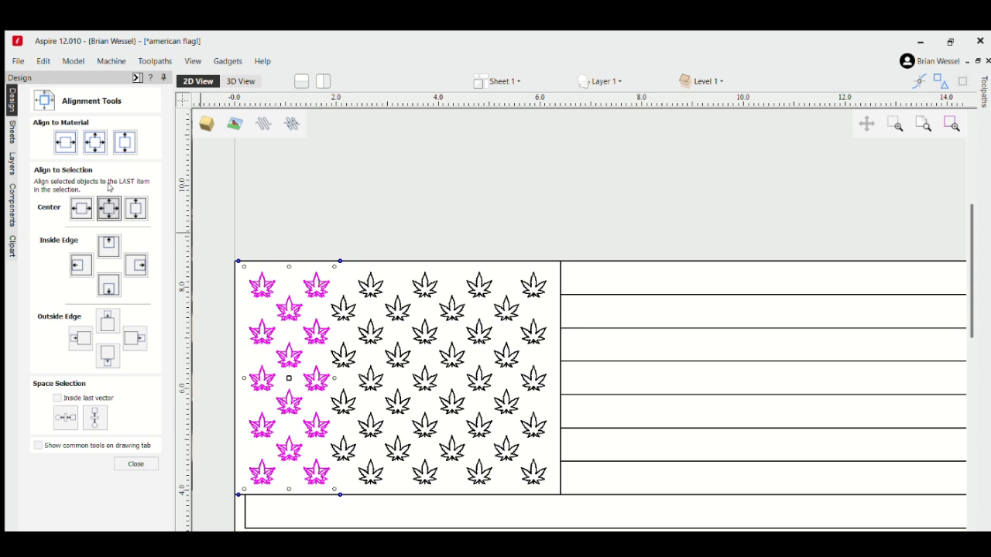
- Try to delete the stars overlapping the newly placed leaves, and undo the deletion
left_click(309, 253)
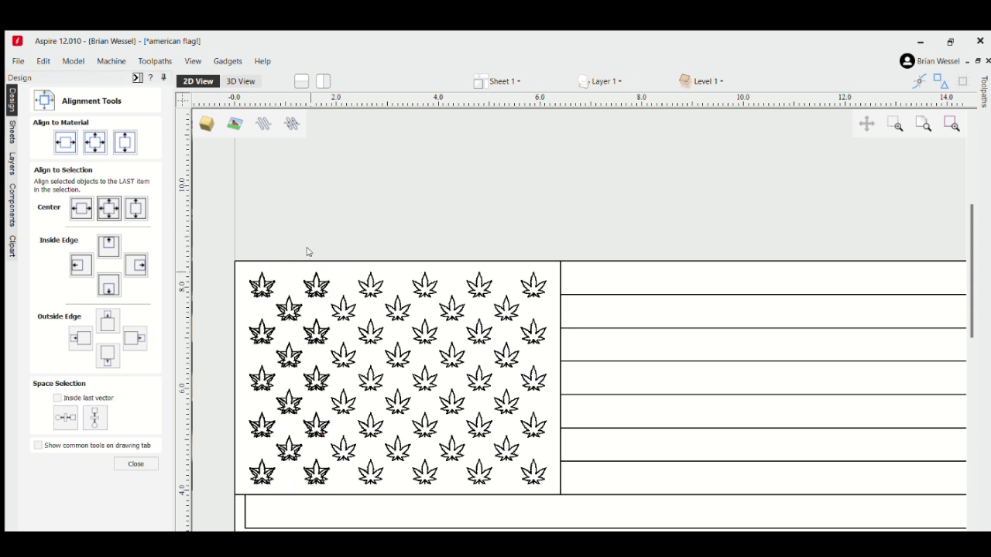
key("ctrl+z")
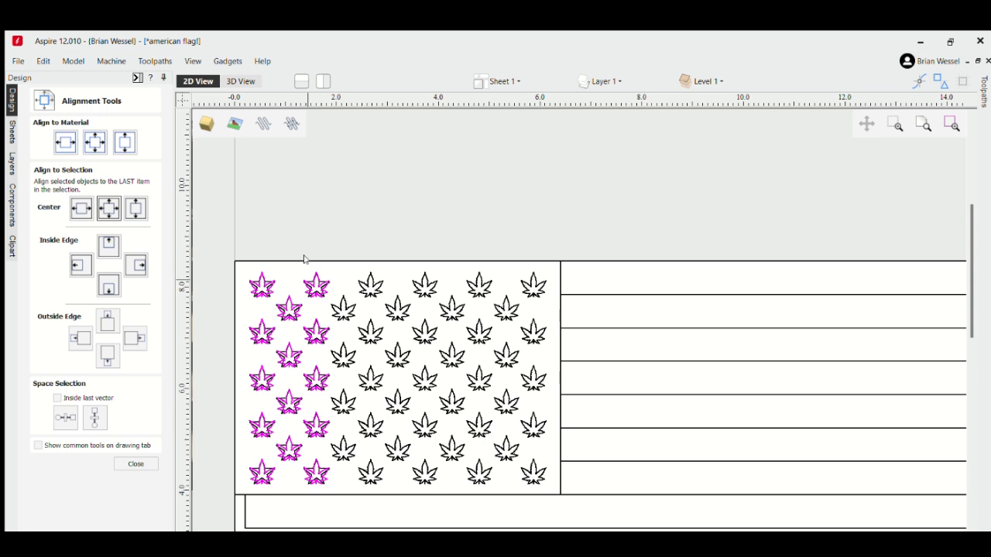
key("Delete")
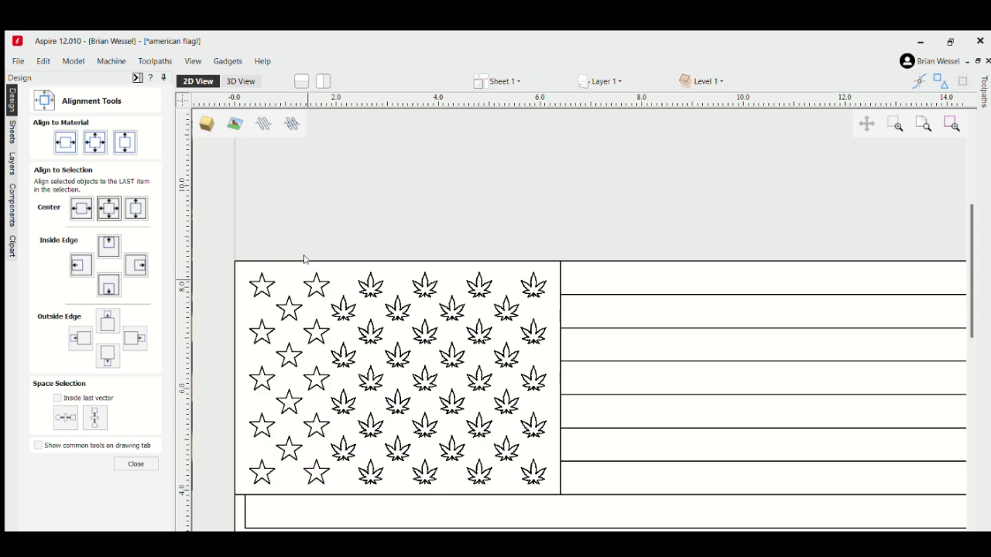
key("ctrl+z")
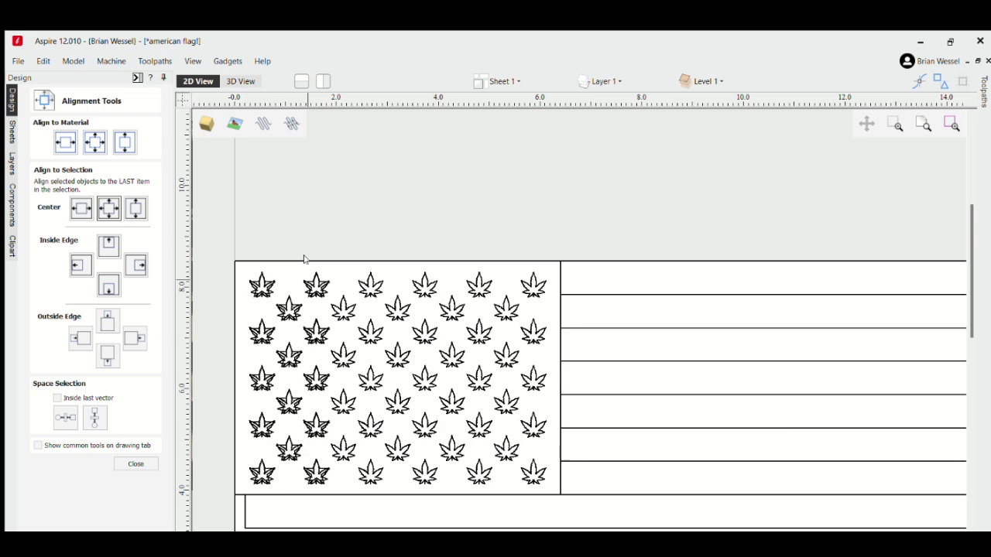
- Delete the group of stars beneath the leaves in the three leftmost columns and close the alignment tools
scroll(306, 259, "up", 5)
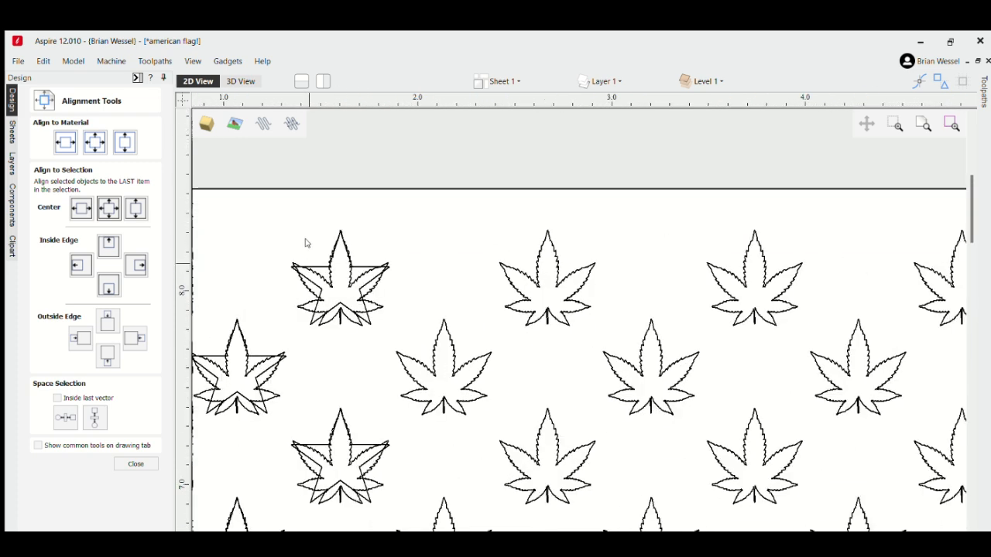
left_click(325, 247)
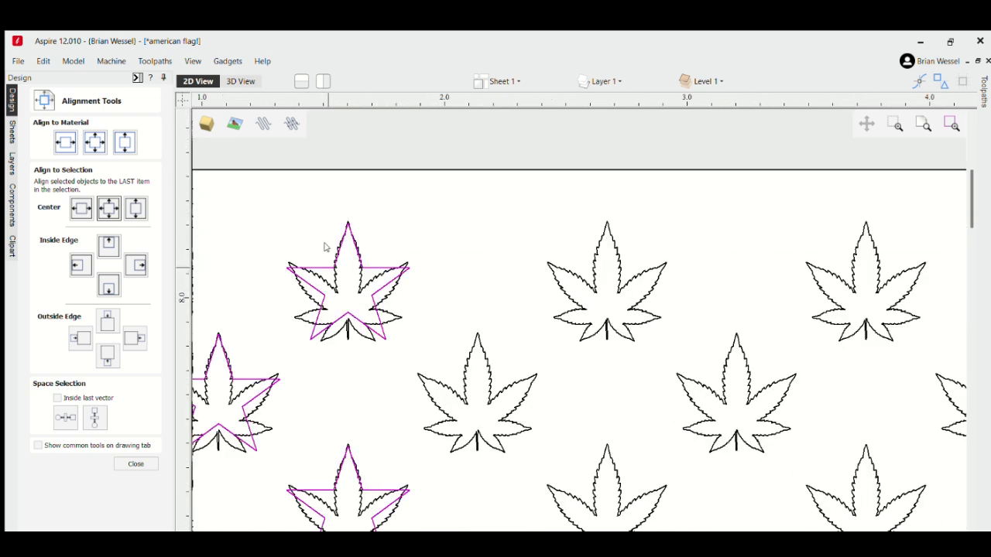
key("Delete")
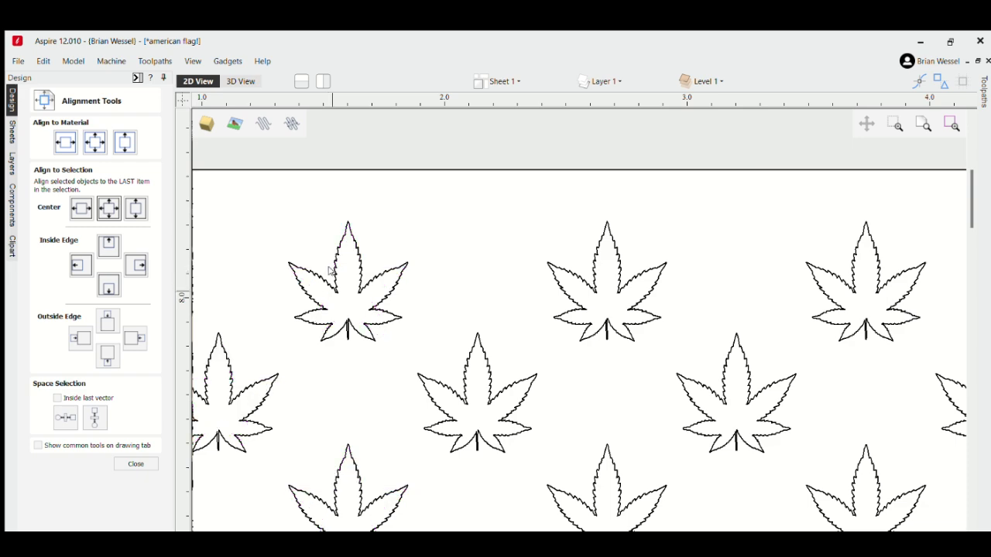
scroll(329, 271, "down", 5)
scroll(328, 336, "up", 2)
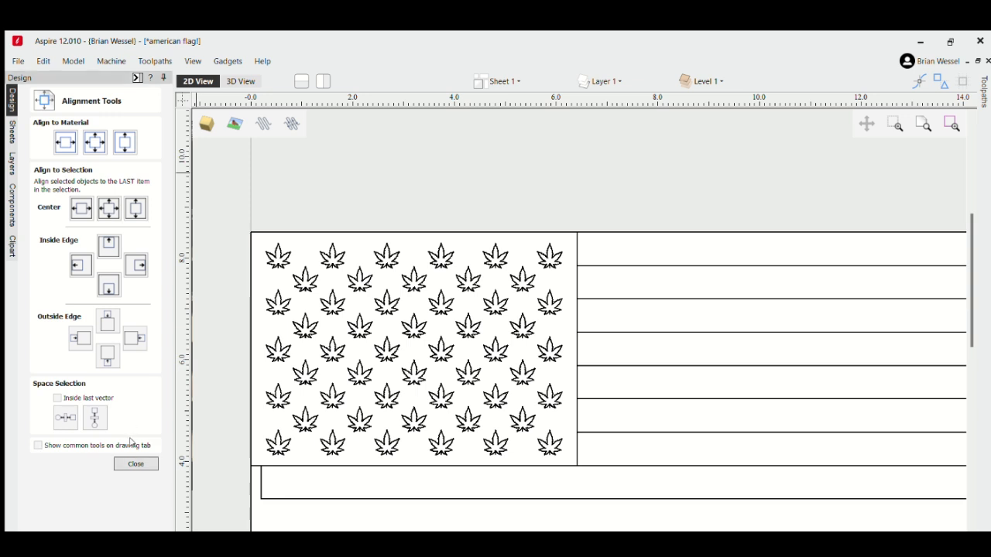
left_click(135, 464)
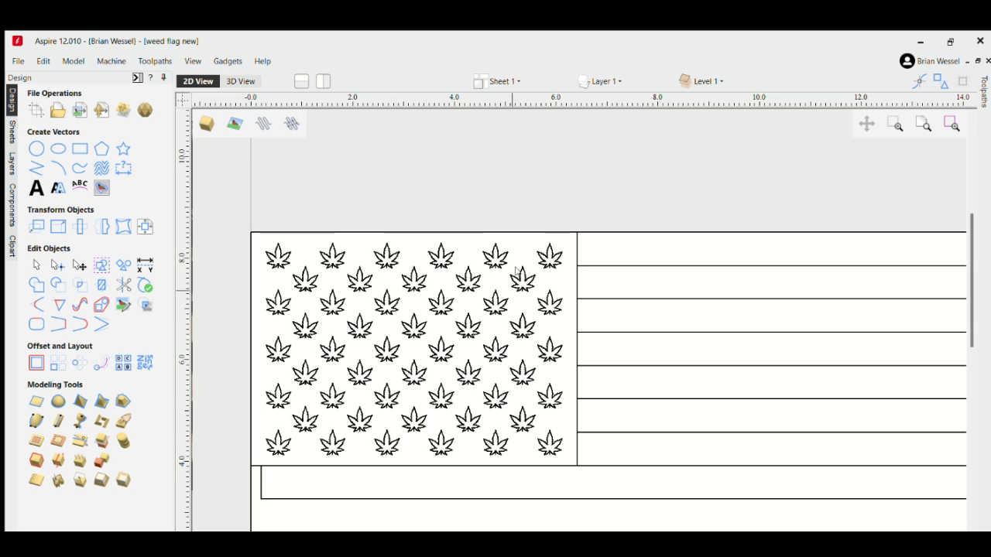
- Add the text "We the Stoned" in Cambria Math over the flag's stripes
scroll(621, 329, "down", 3)
scroll(621, 328, "up", 3)
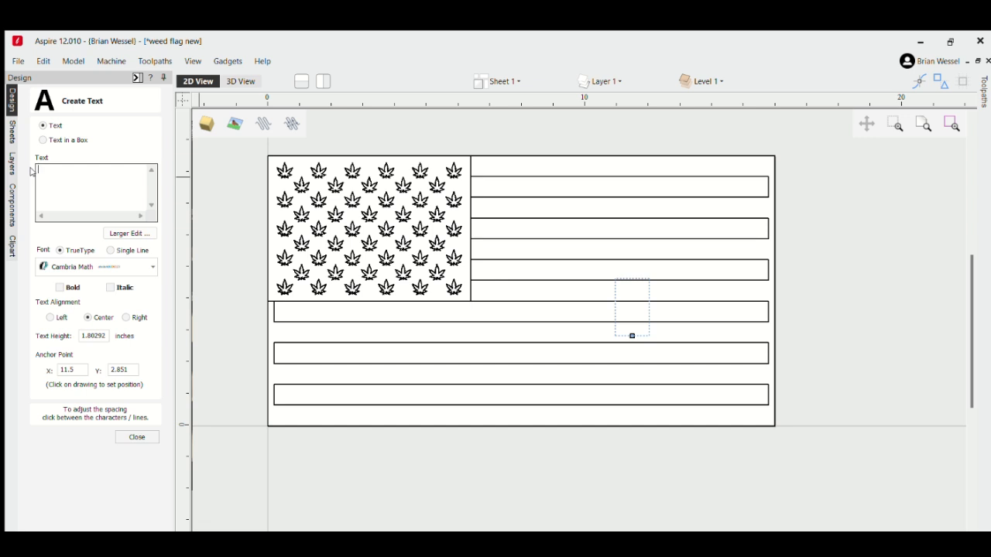
type("W")
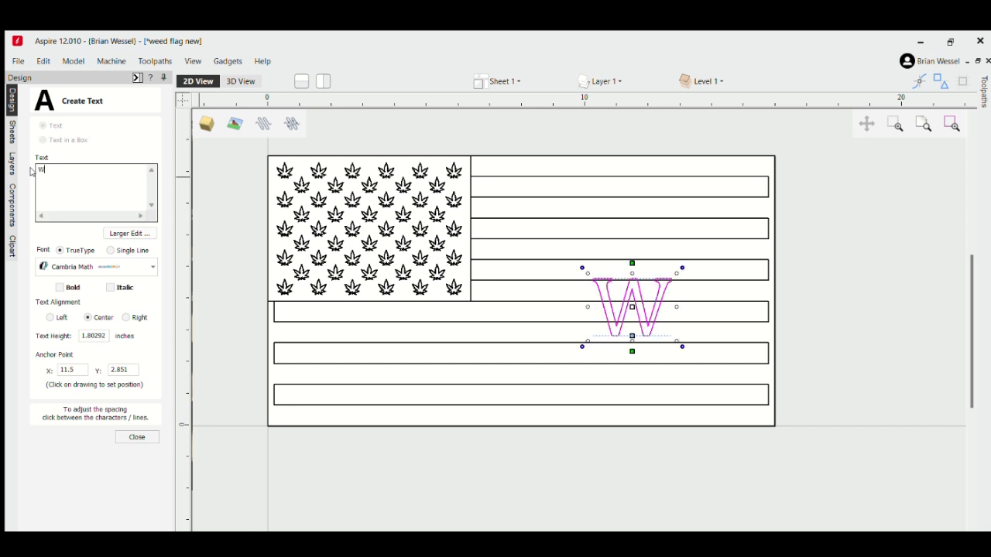
type("e ")
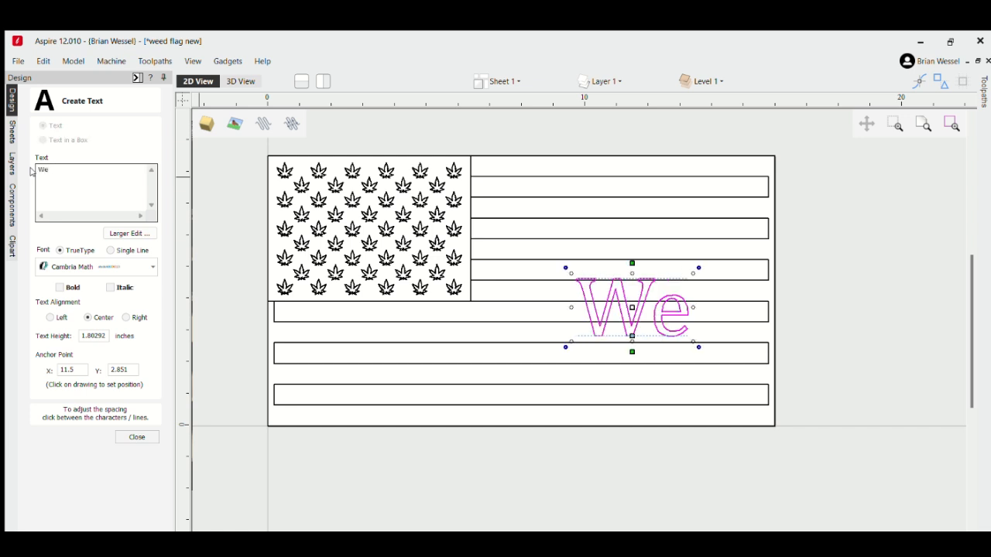
type("the S")
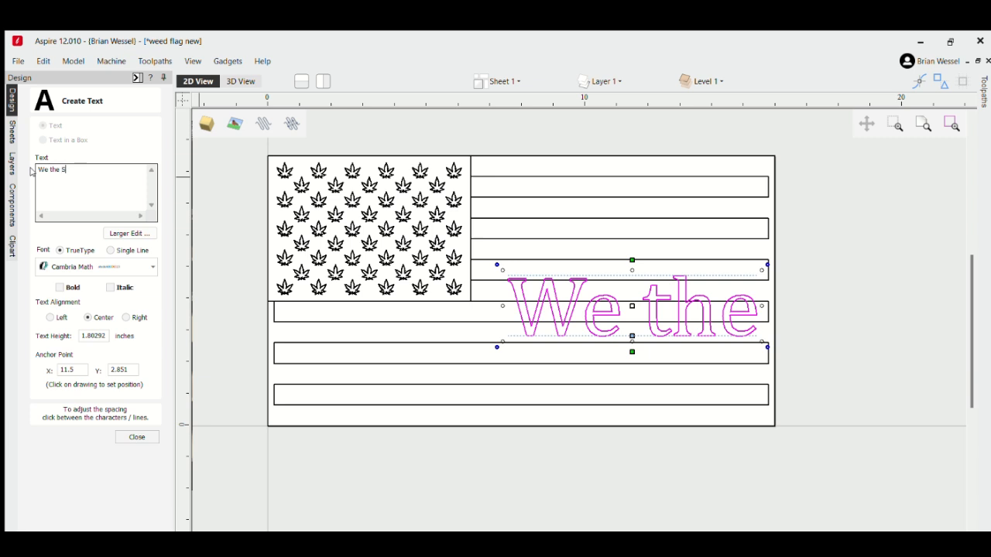
type("toned")
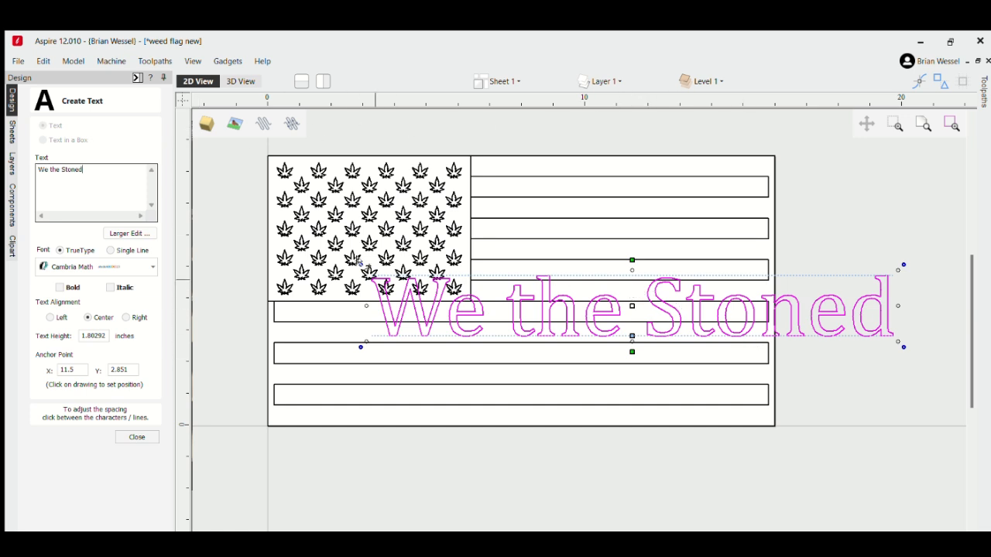
left_click(137, 437)
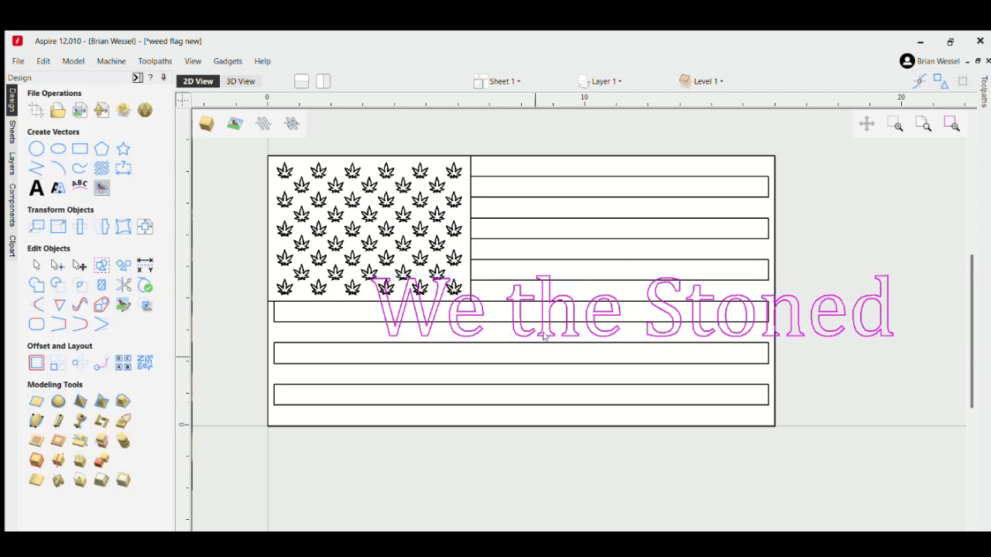
- Move the text onto the flag's lower stripes and scale it down proportionally to fit within the flag's width
left_click(610, 294)
left_click_drag(610, 293, 513, 354)
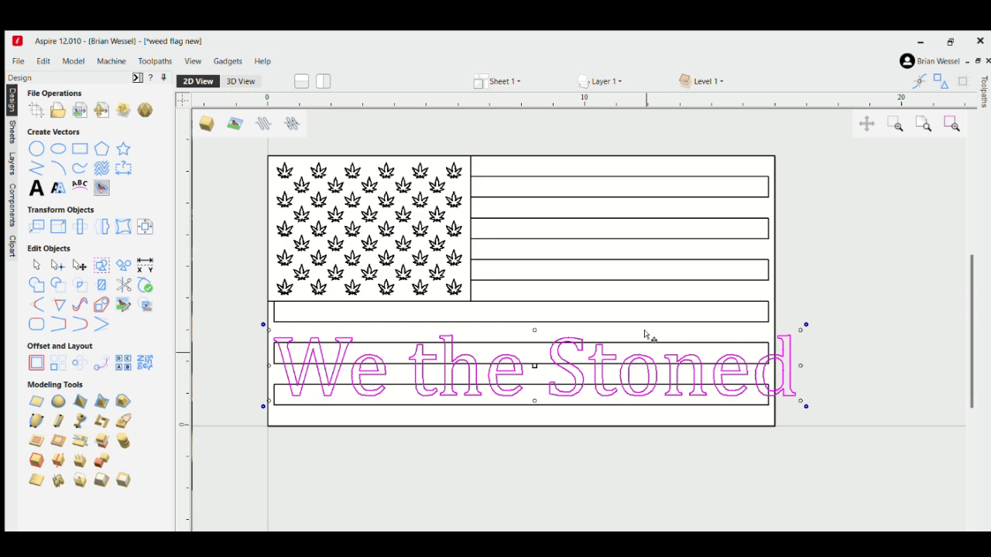
left_click(803, 311)
left_click_drag(802, 312, 756, 327)
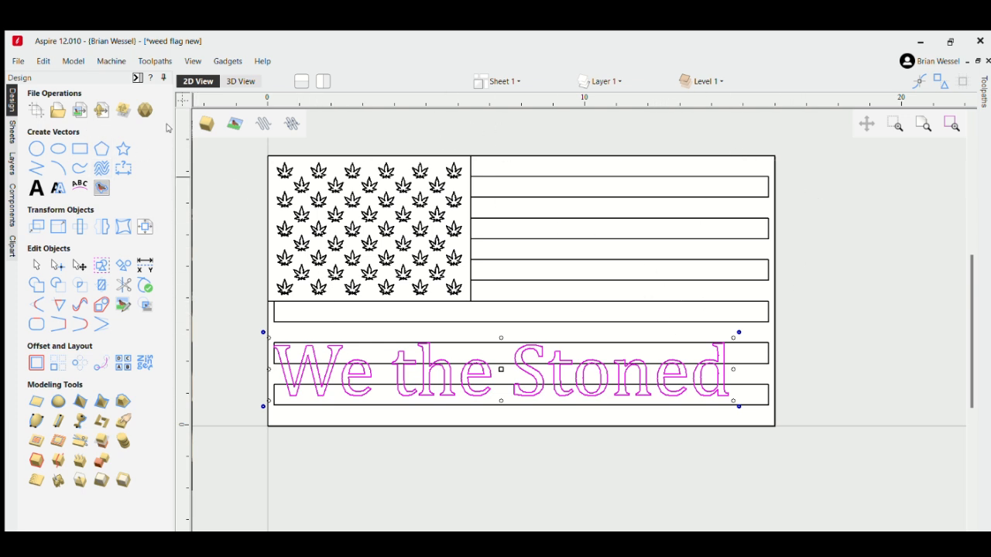
- Center the "We the Stoned" text horizontally in the material and close the alignment tools
left_click(143, 224)
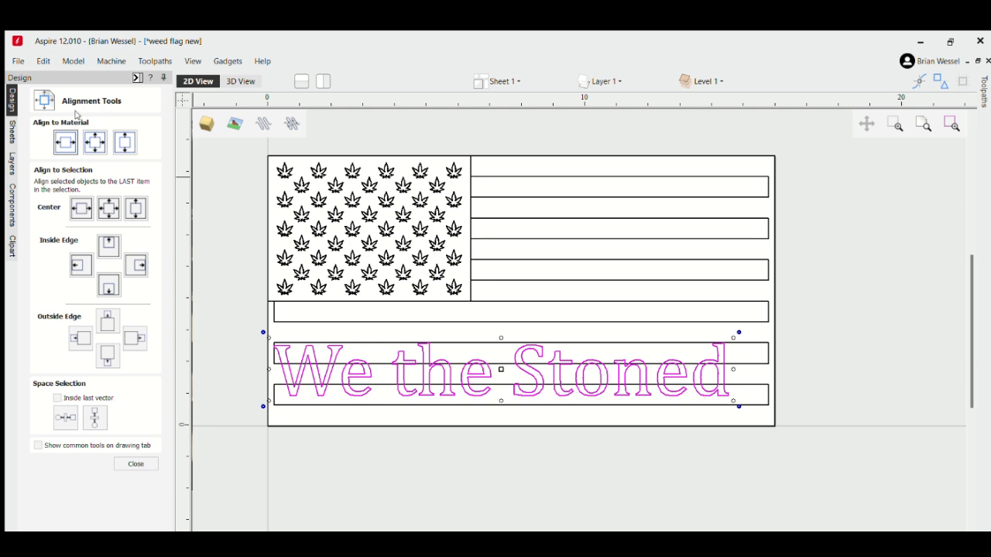
left_click(66, 142)
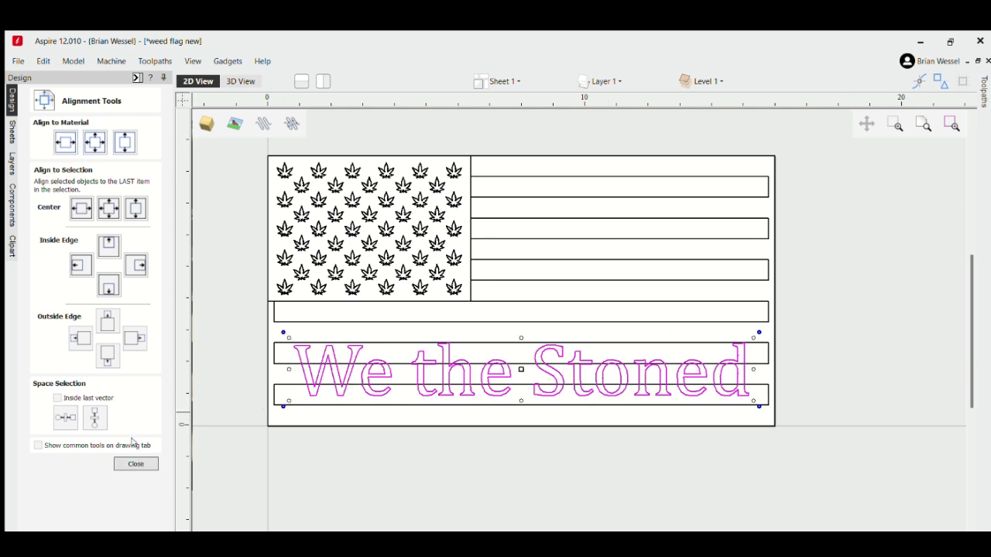
key("Escape")
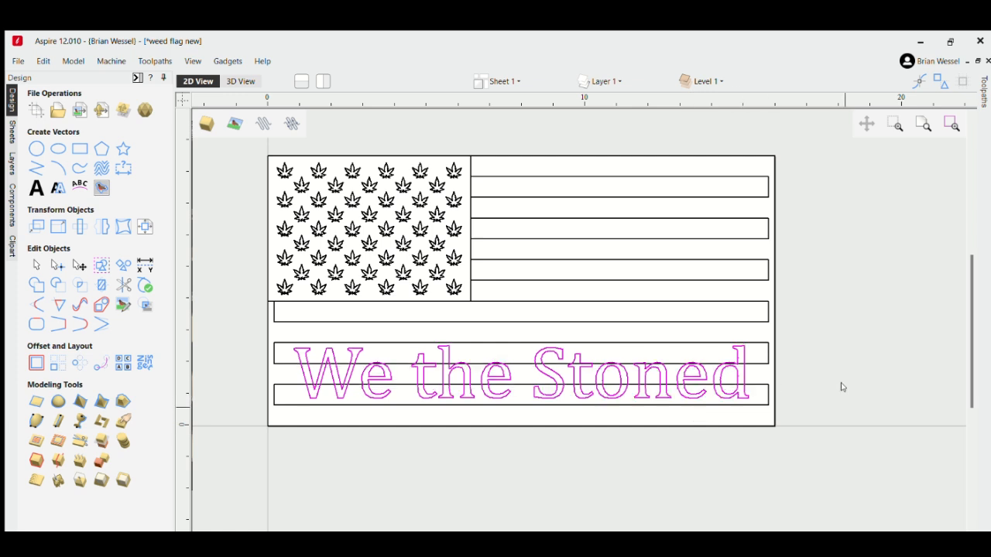
- Nudge the "We the Stoned" text down until the letters' base meets the lower edge of the bottom stripe
key("Down")
key("Down")
key("Down")
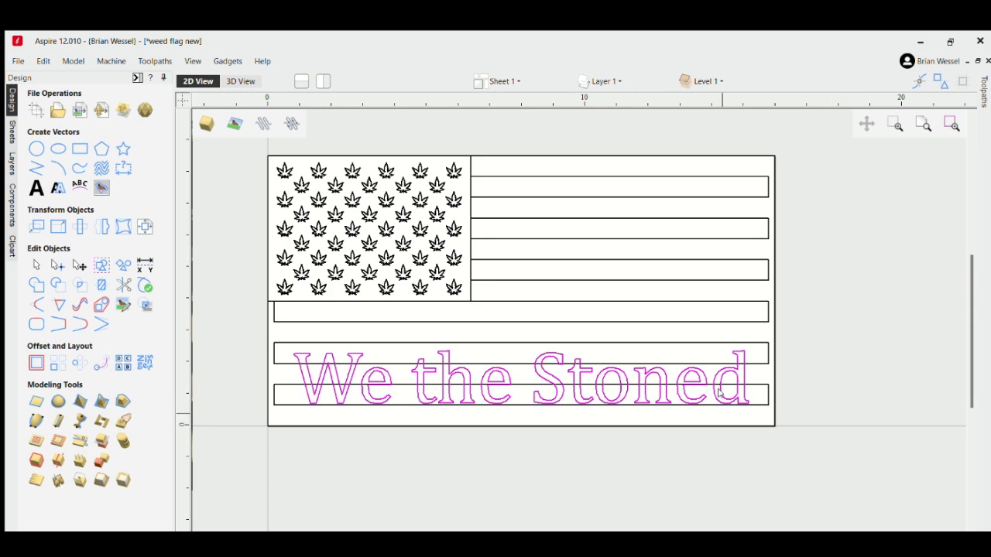
scroll(722, 387, "up", 5)
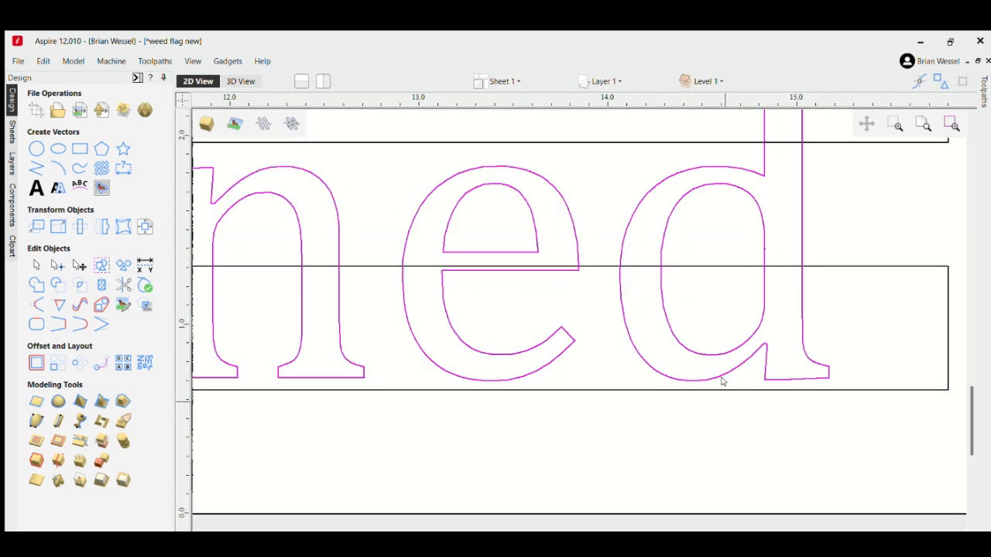
scroll(721, 381, "up", 3)
scroll(722, 381, "down", 1)
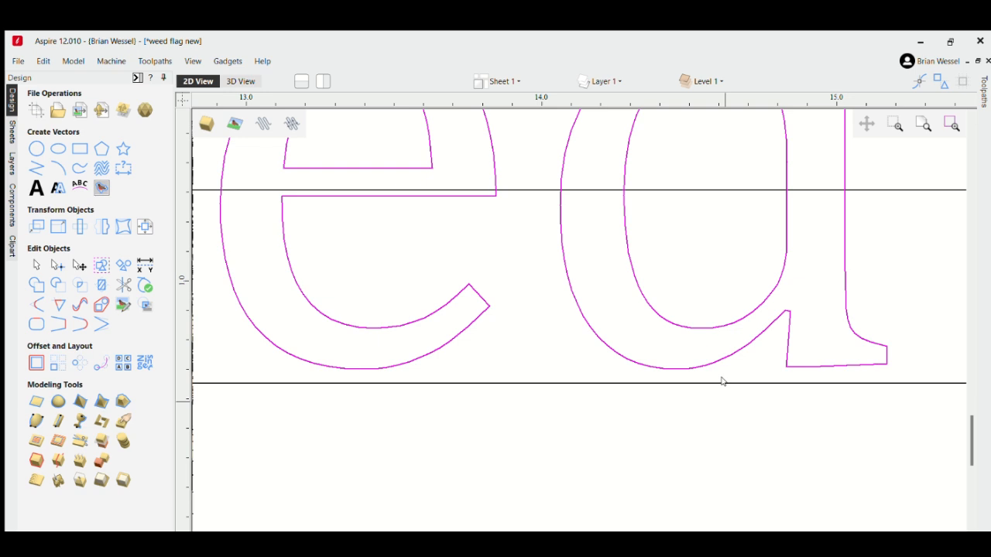
key("Down")
key("Down")
key("Down")
key("Down")
key("Down")
key("Down")
key("Down")
key("Down")
key("Down")
key("Down")
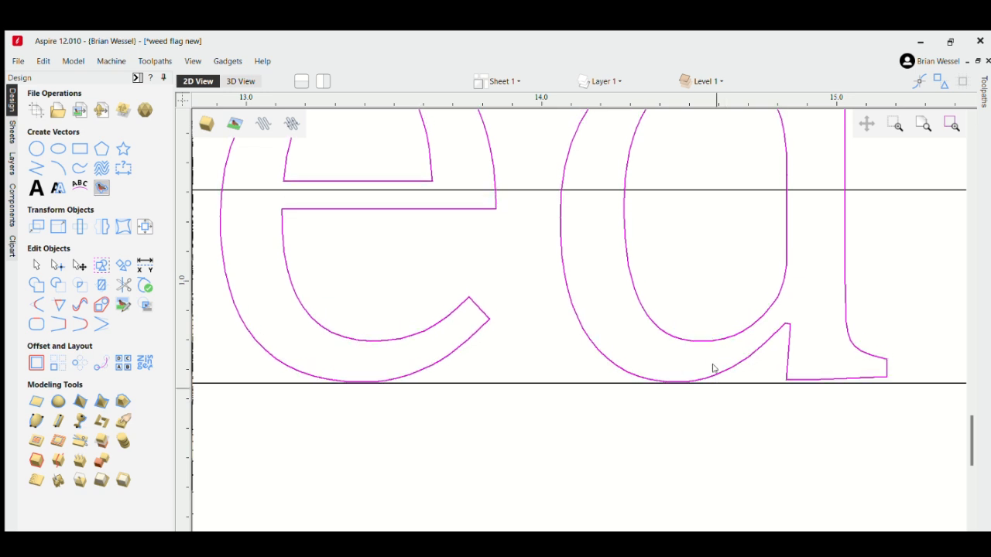
scroll(358, 352, "down", 3)
scroll(358, 353, "down", 10)
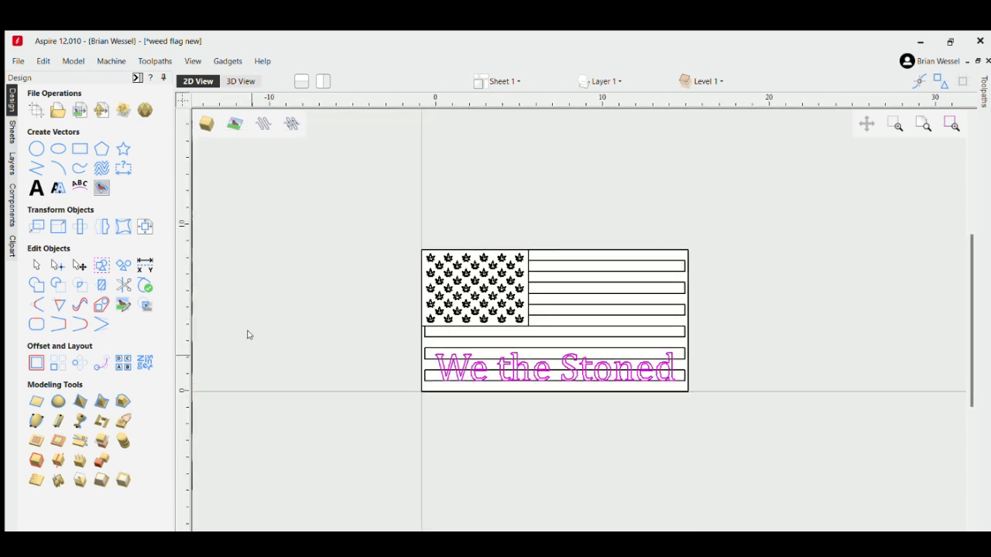
- Paste the leaf bitmap onto the flag and enlarge it proportionally to span the upper stripes beside the star field
scroll(757, 403, "up", 5)
scroll(622, 341, "down", 3)
scroll(442, 233, "up", 2)
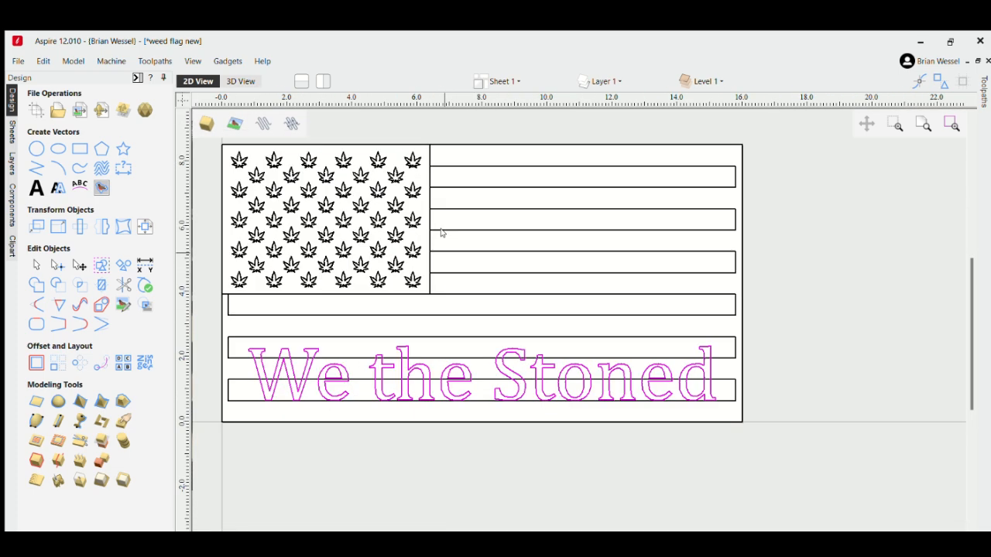
scroll(626, 263, "up", 2)
scroll(544, 263, "down", 1)
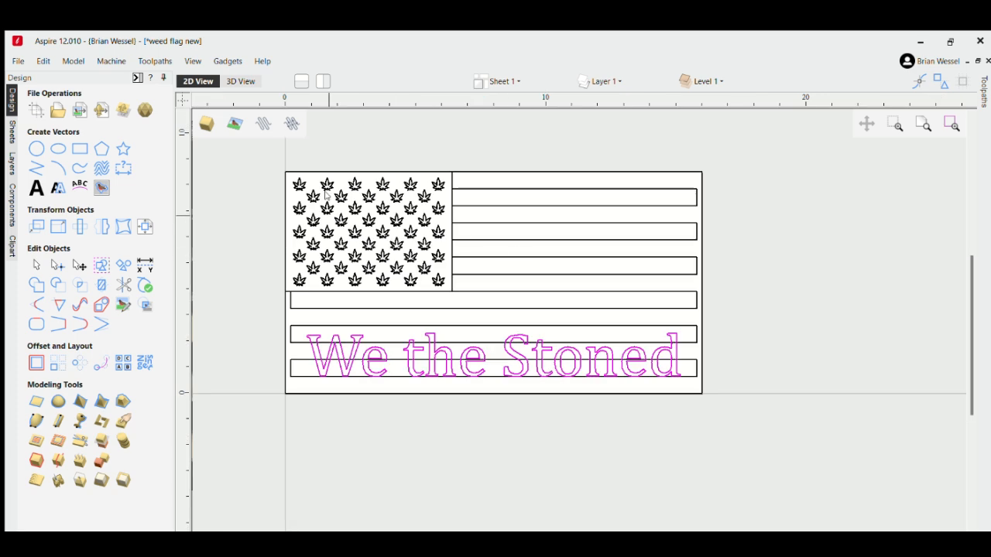
scroll(317, 221, "up", 1)
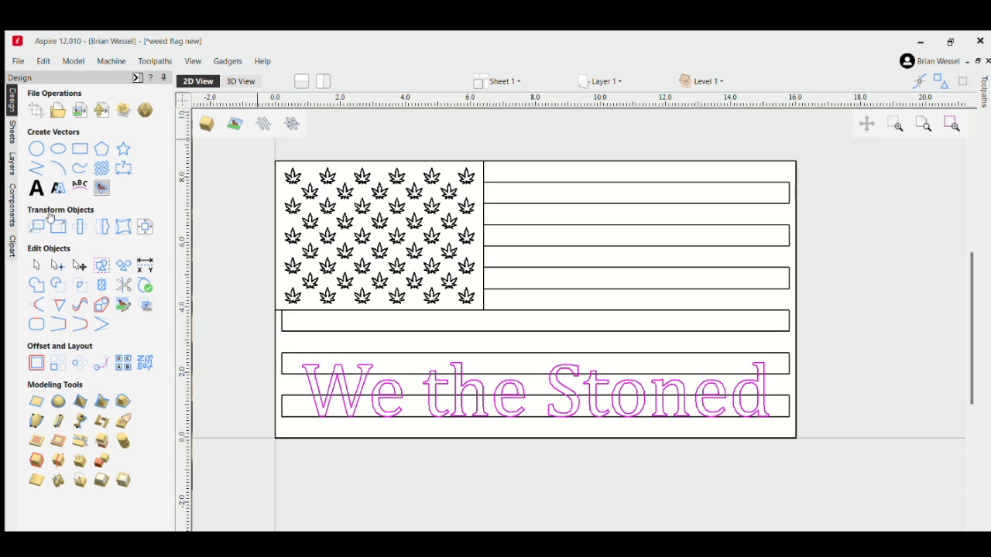
key("ctrl+v")
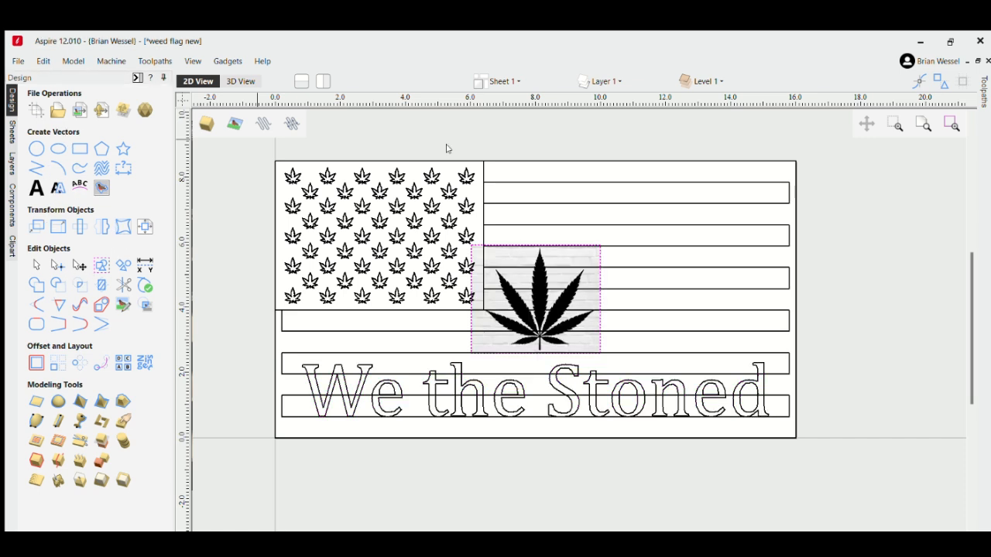
left_click(571, 275)
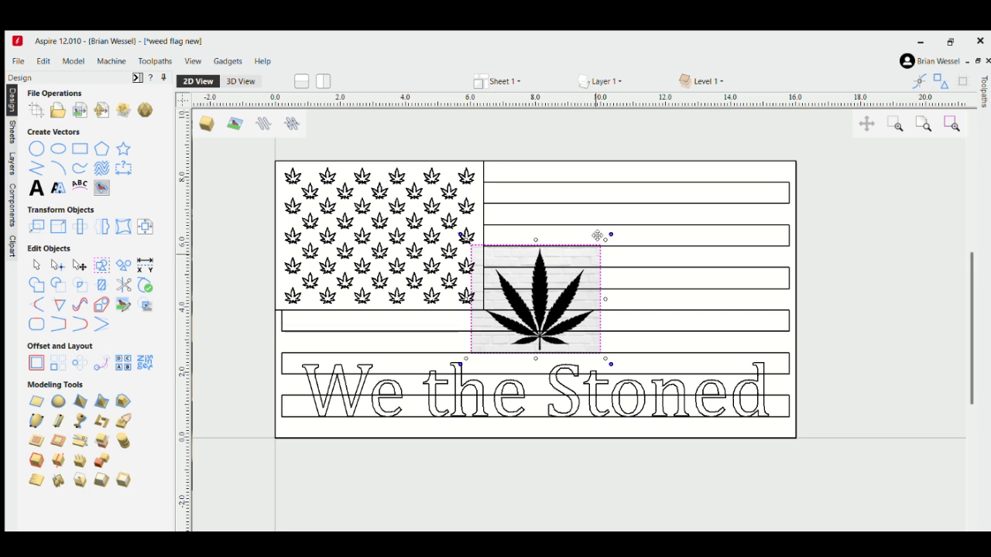
left_click_drag(606, 228, 819, 147)
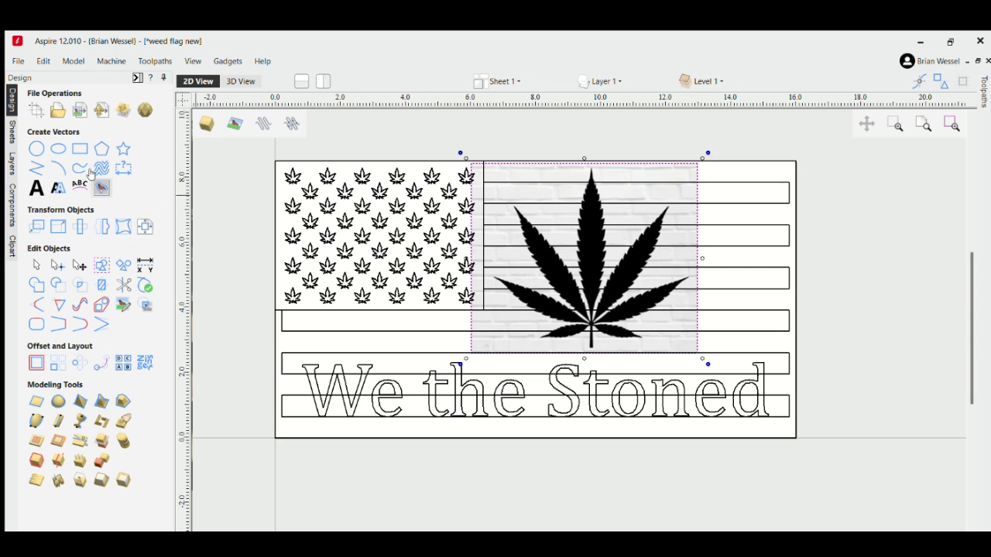
- Trace the enlarged leaf bitmap in Black / White with a 0.50 threshold and grouped vectors, and close the tracing tool
left_click(101, 188)
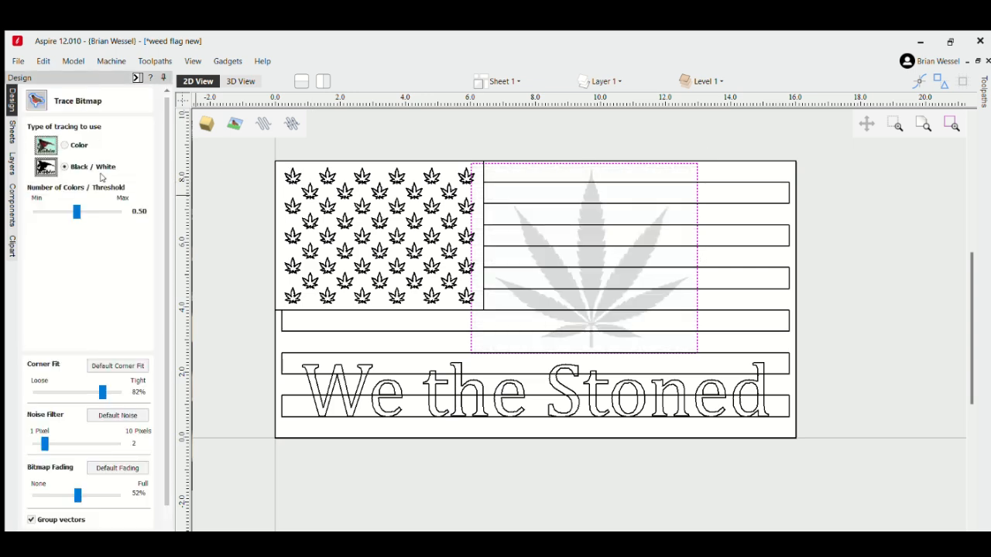
scroll(77, 290, "down", 2)
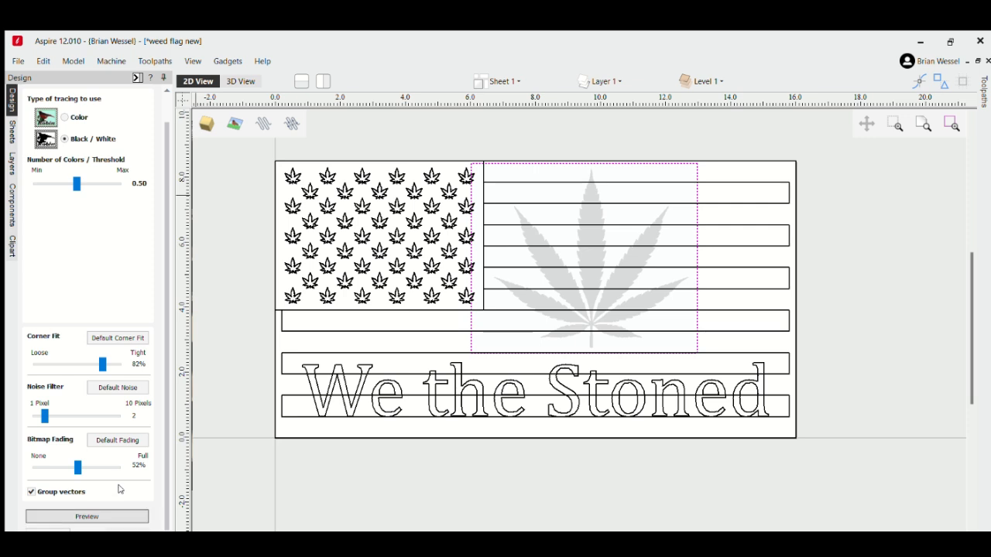
left_click(83, 516)
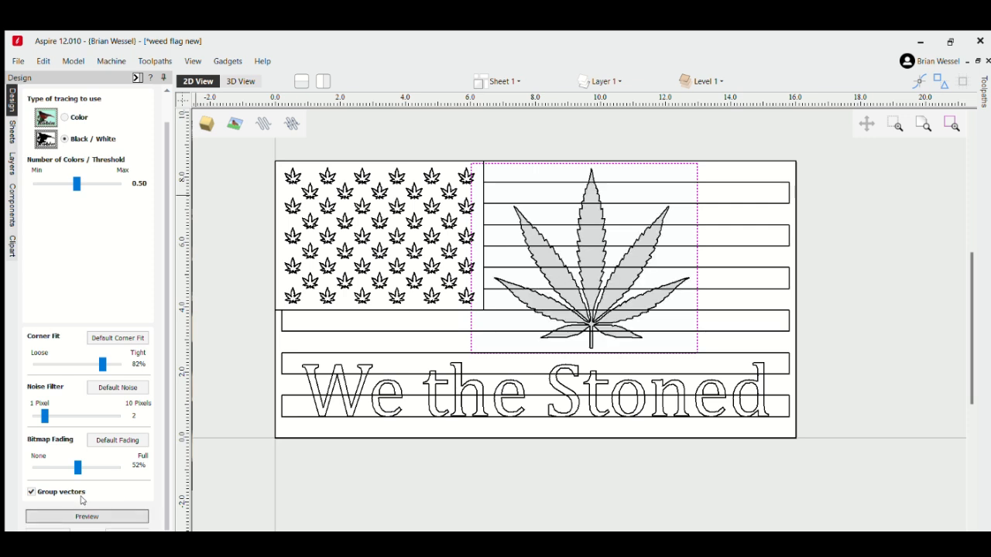
left_click(116, 529)
left_click(52, 529)
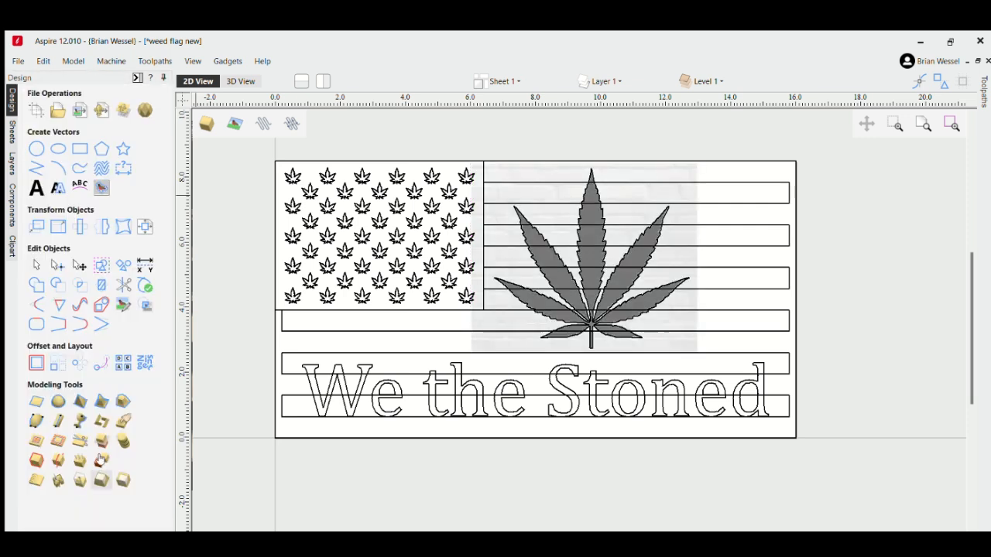
- Delete the enlarged leaf bitmap beneath its traced outline and select the outline
left_click(583, 225)
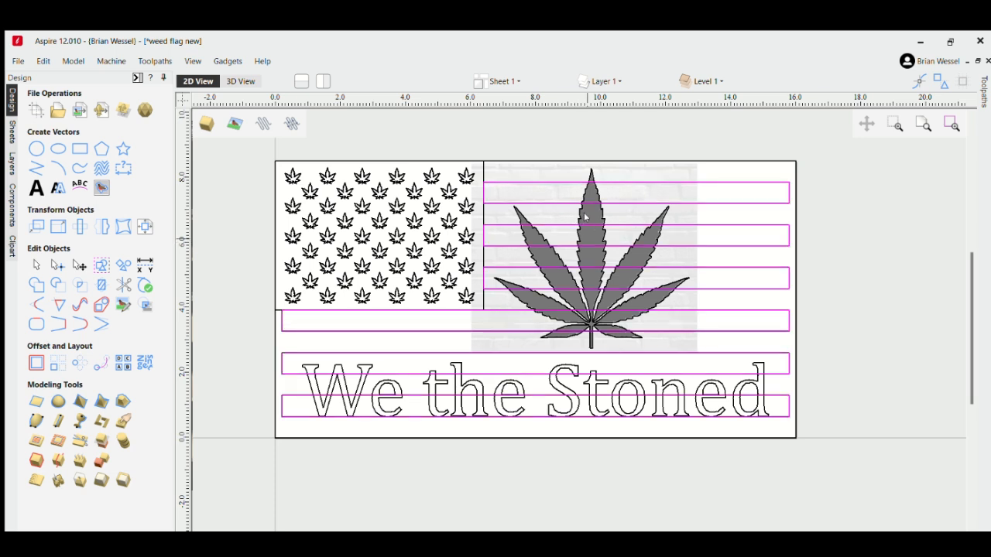
left_click(587, 214)
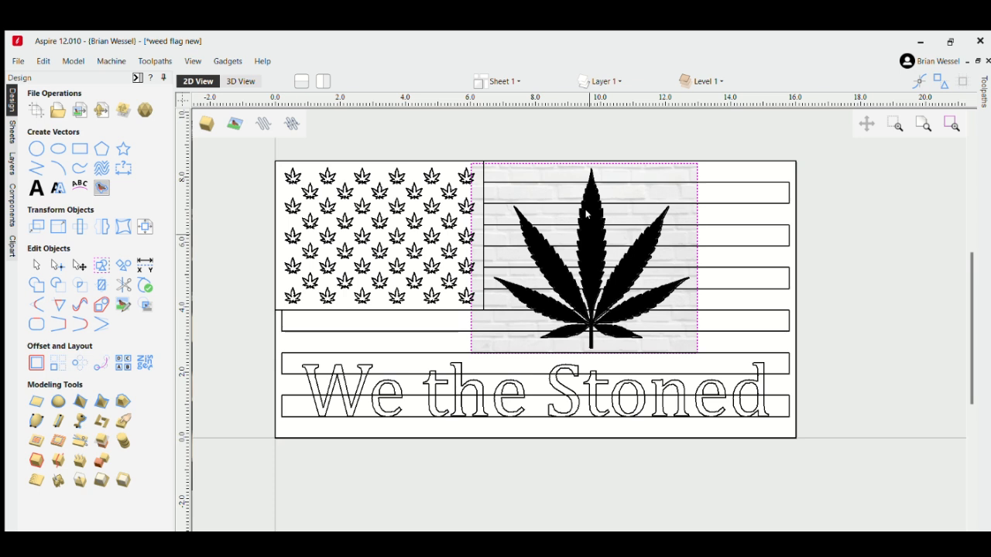
key("Delete")
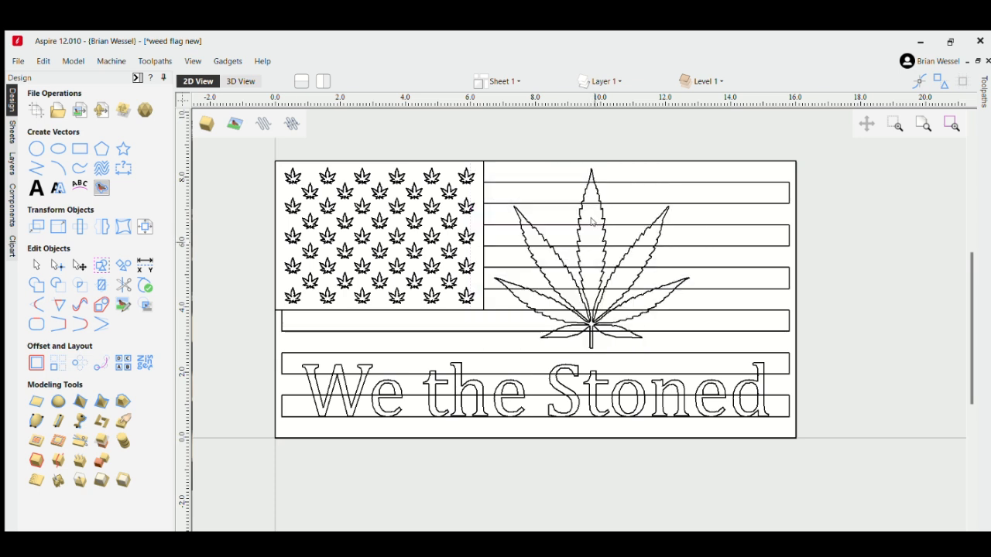
left_click(601, 213)
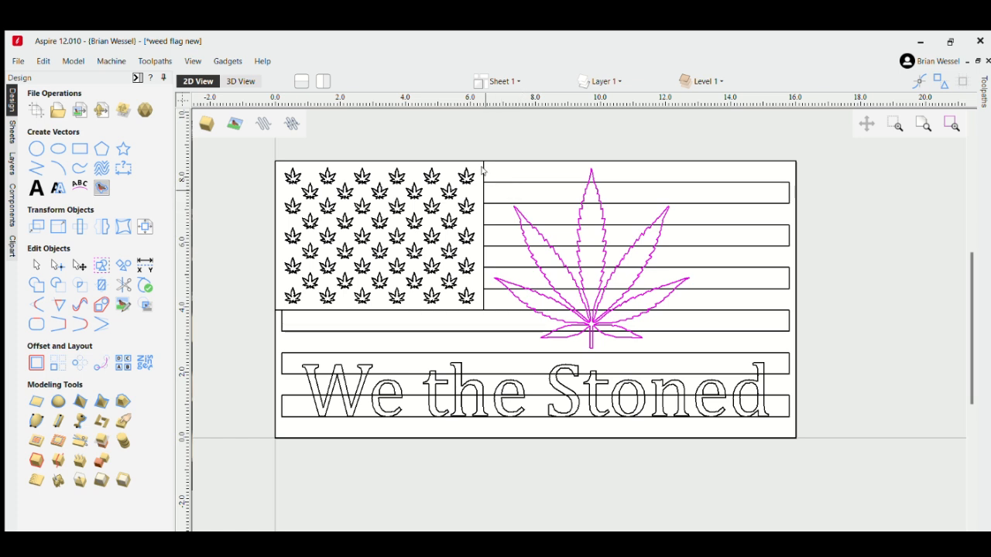
- Draw a helper rectangle about 9.59 by 1.61 inches from the star field's upper-right corner to the flag's right edge
left_click(80, 148)
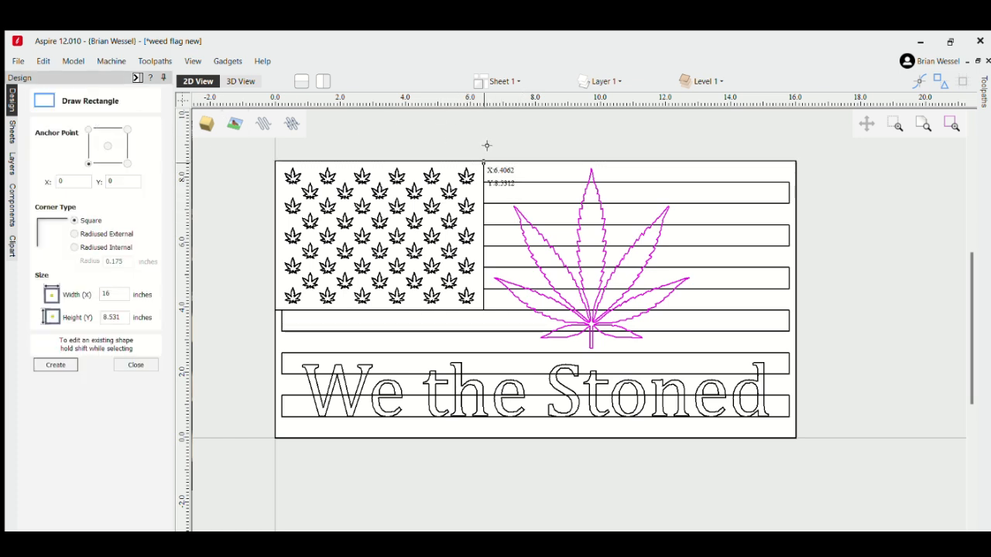
left_click_drag(483, 161, 792, 193)
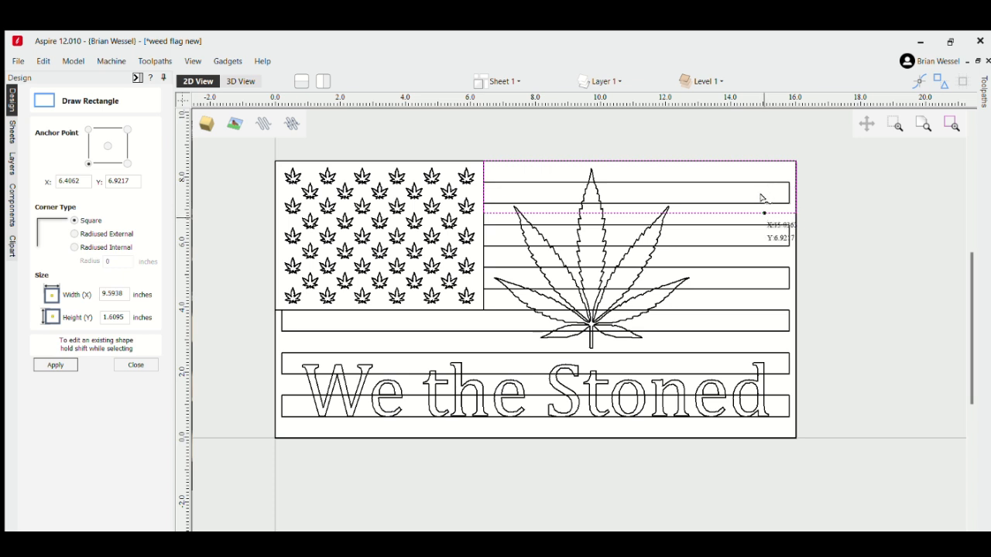
left_click(135, 364)
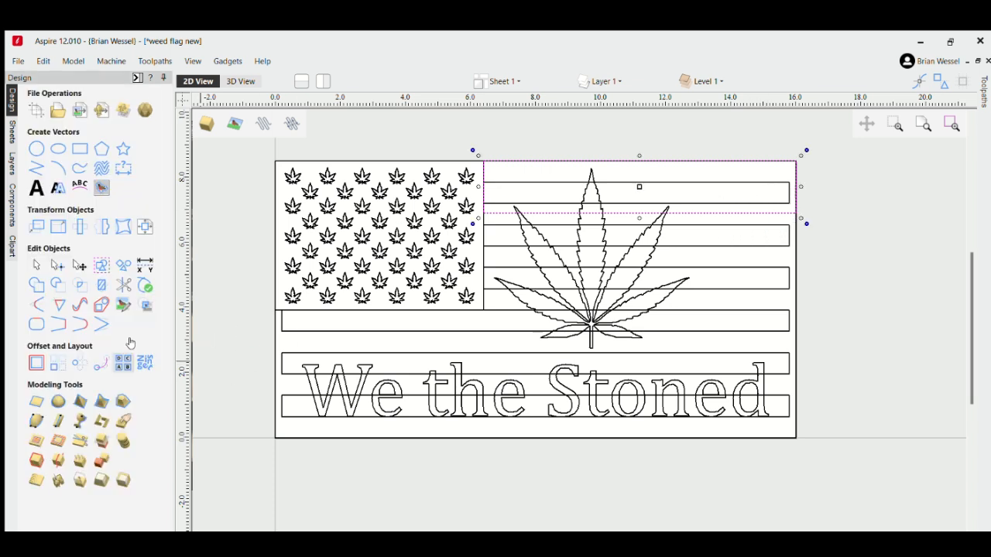
- Center the large leaf outline horizontally on the helper rectangle
left_click(649, 241)
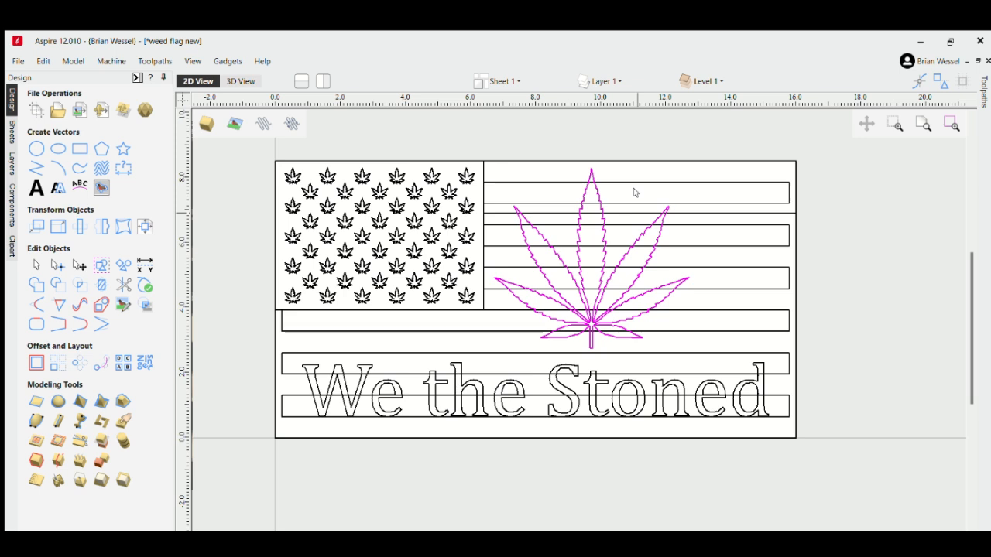
left_click(634, 192, "shift")
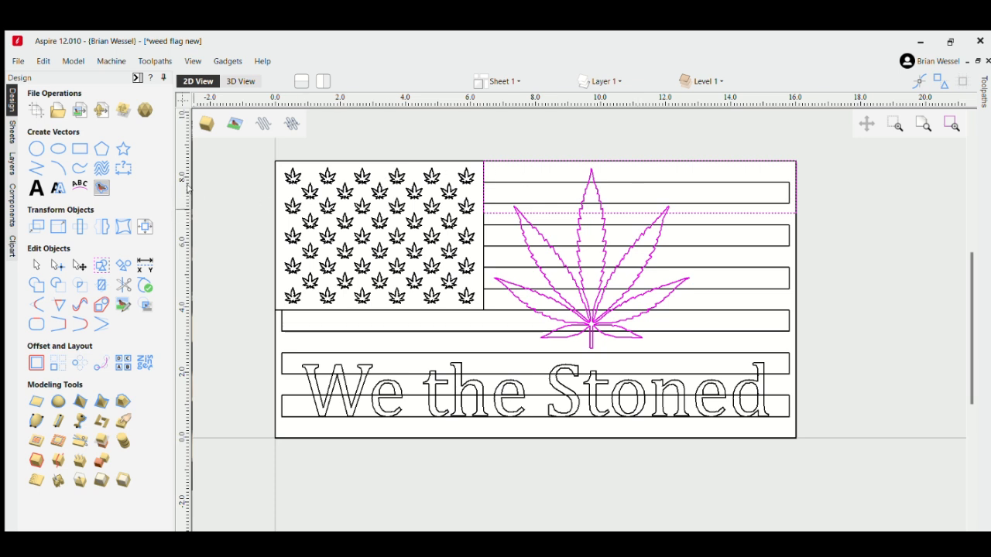
left_click(145, 226)
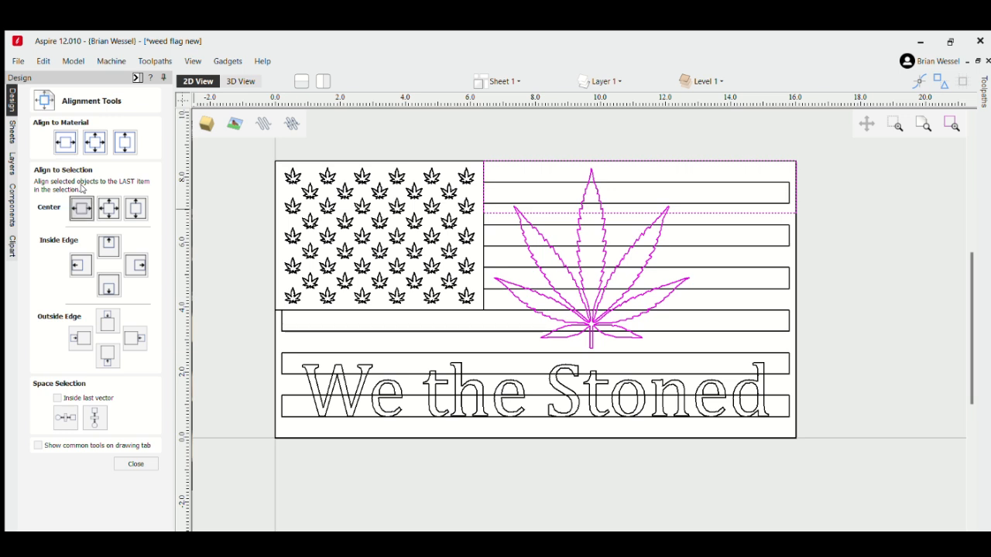
key("F10")
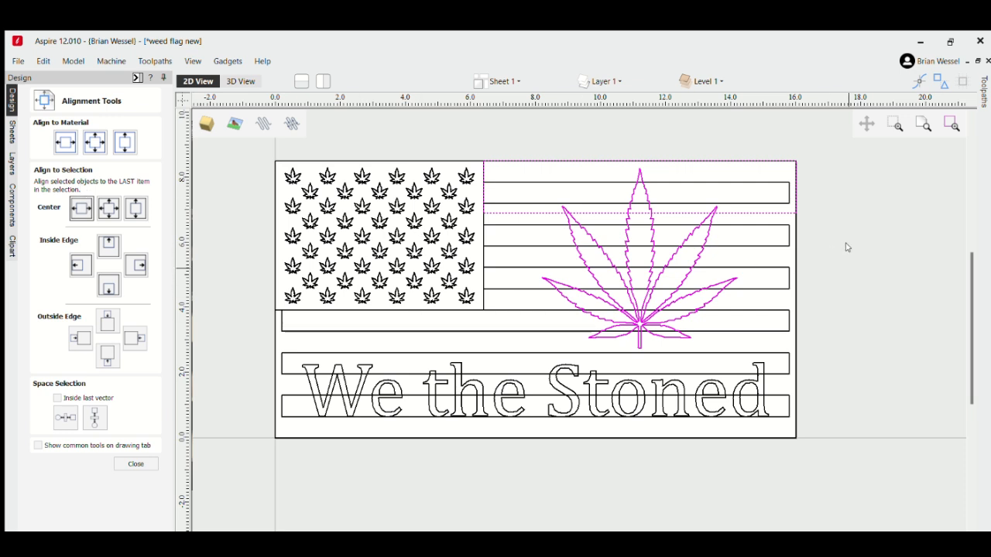
- Delete the helper rectangle across the upper stripes and select the large leaf outline
left_click(770, 238)
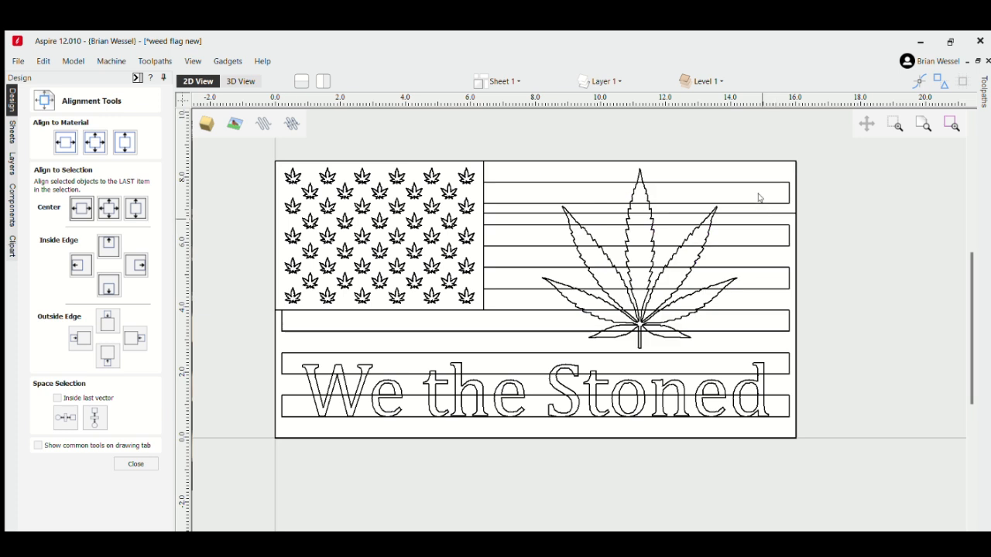
left_click(759, 192)
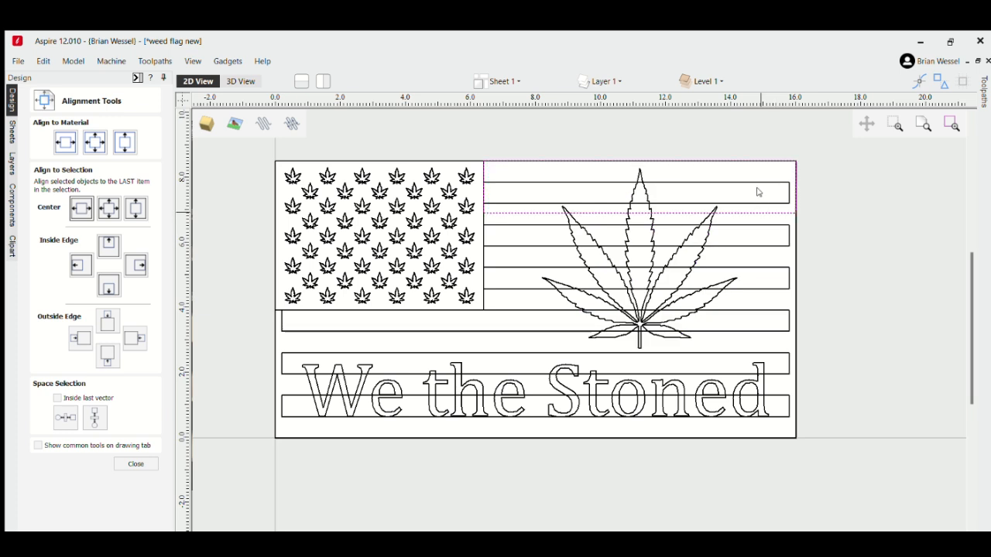
key("Escape")
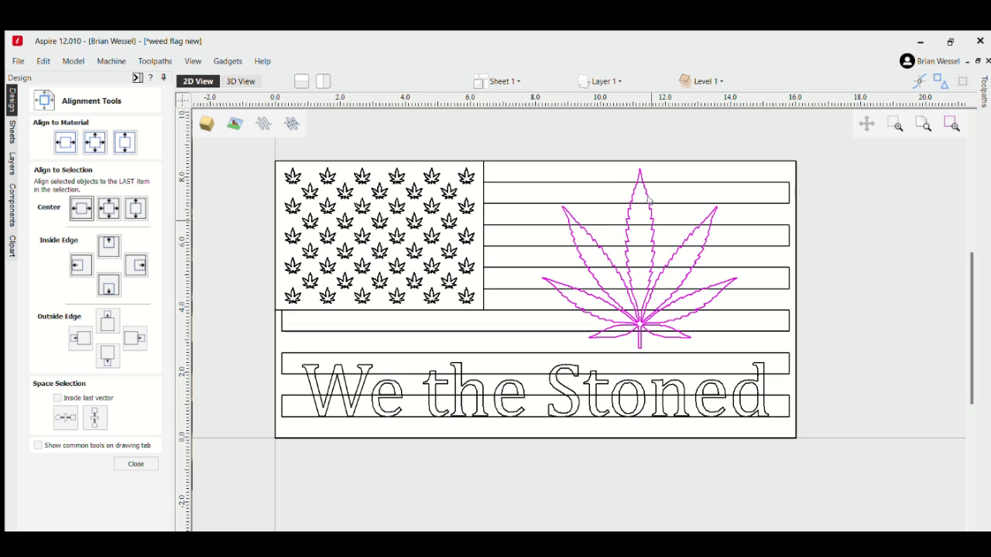
- Nudge the large leaf down one increment, return it to its position, and close the alignment tools
key("Down")
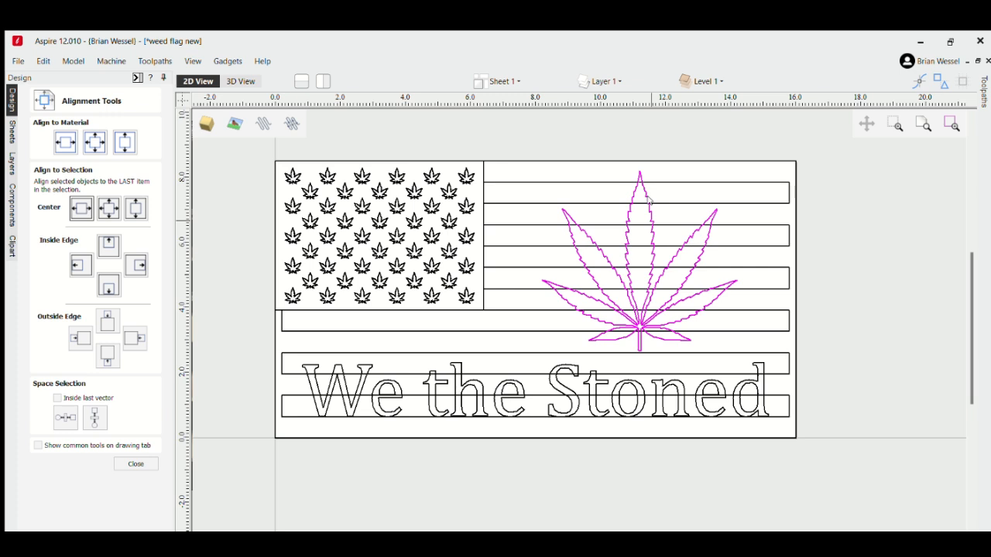
key("Up")
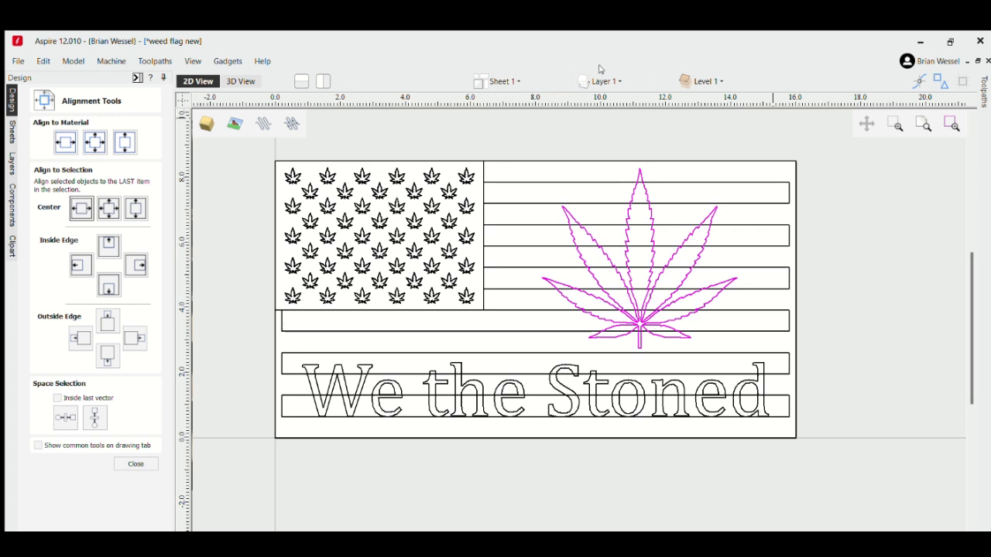
left_click(136, 463)
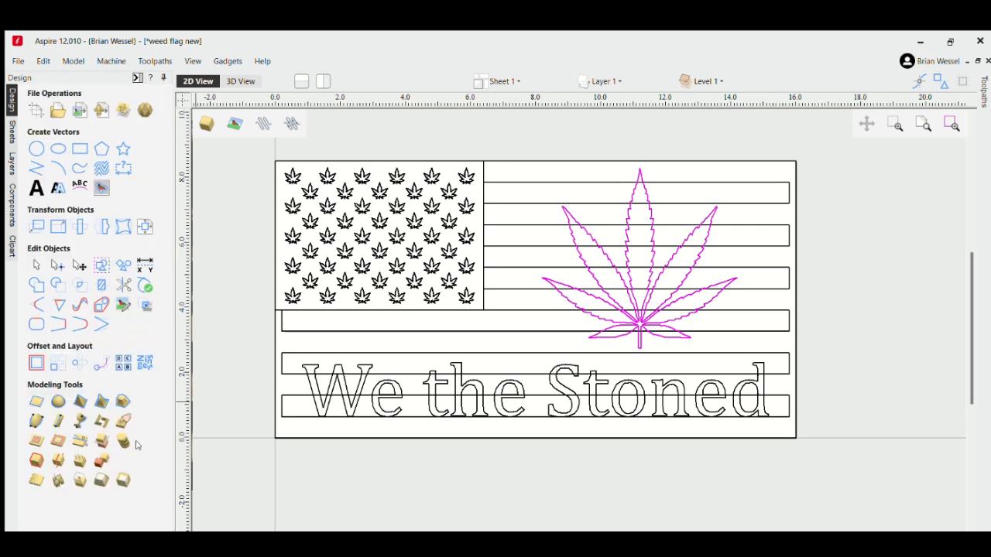
- Create a layer named "new", make it the active layer, and hide Layer 1
left_click(597, 85)
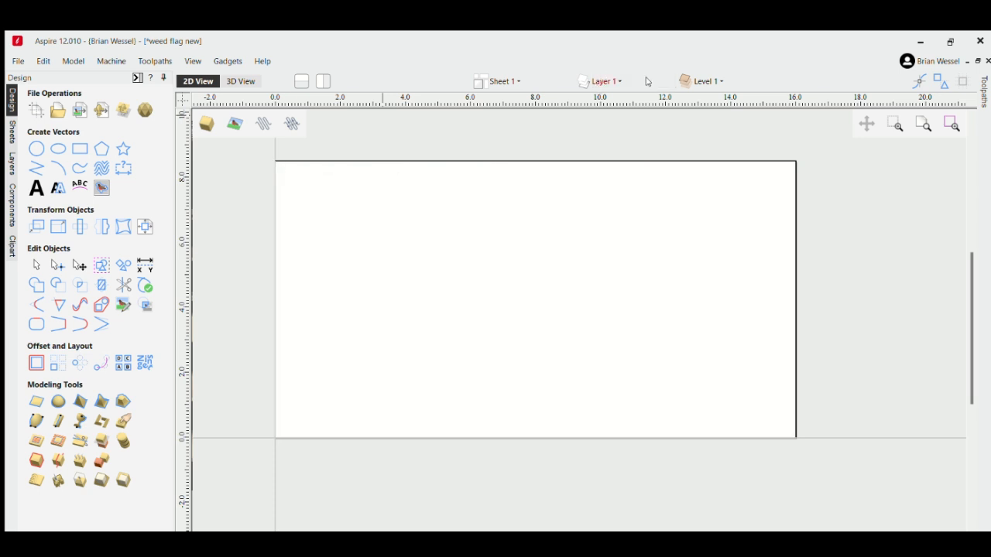
left_click(597, 87)
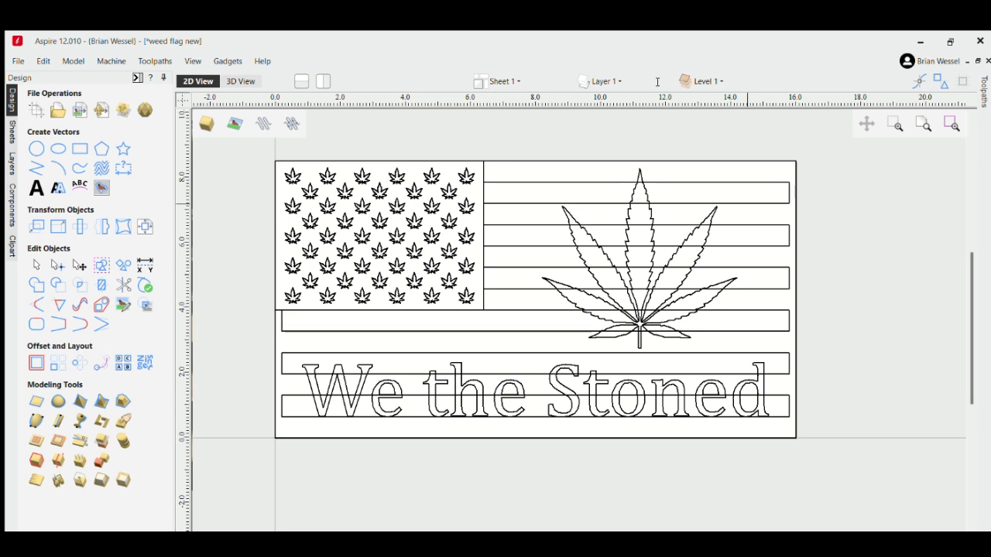
key("Return")
left_click(640, 186)
left_click(646, 179)
left_click(602, 80)
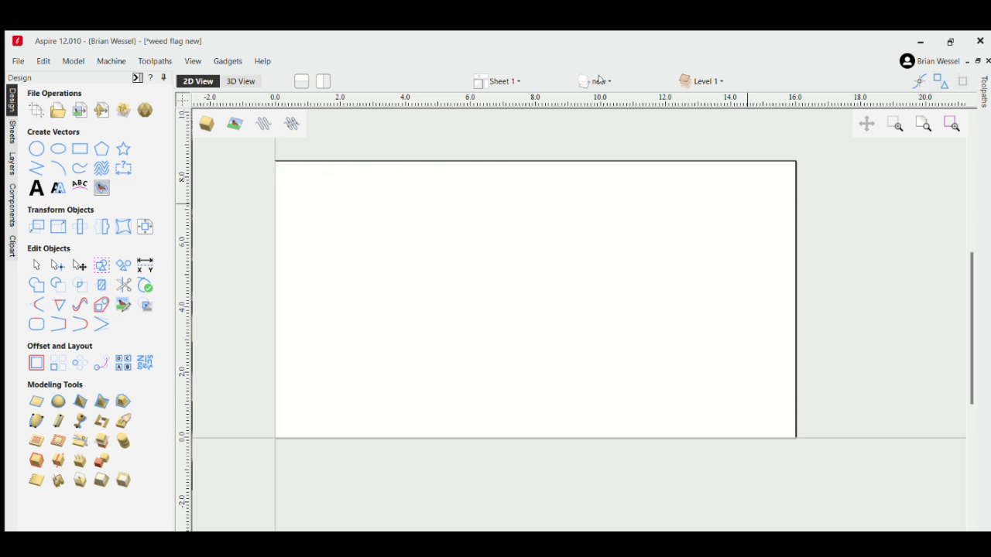
- Show the layer named "original" with the full flag design and make it the active layer
left_click(599, 79)
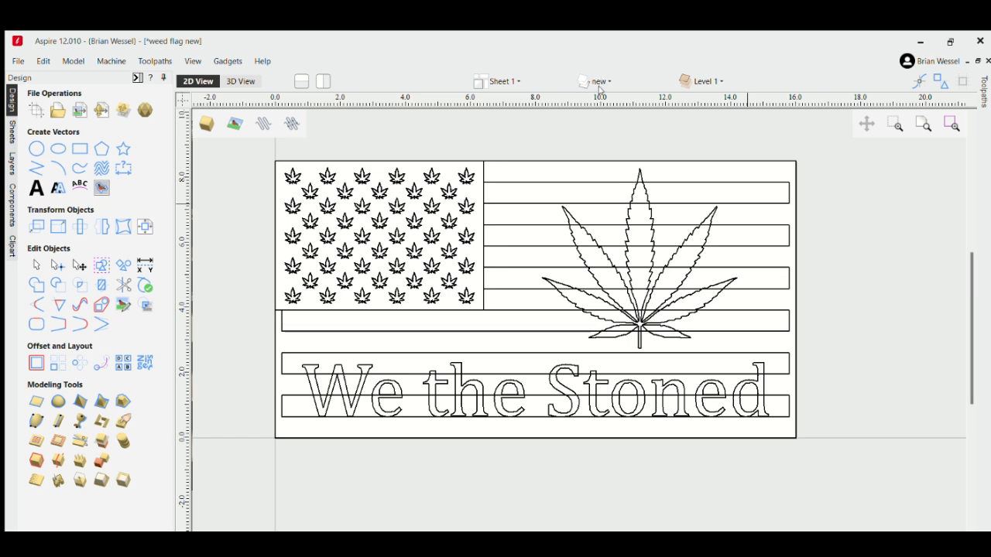
left_click(607, 83)
left_click(752, 160)
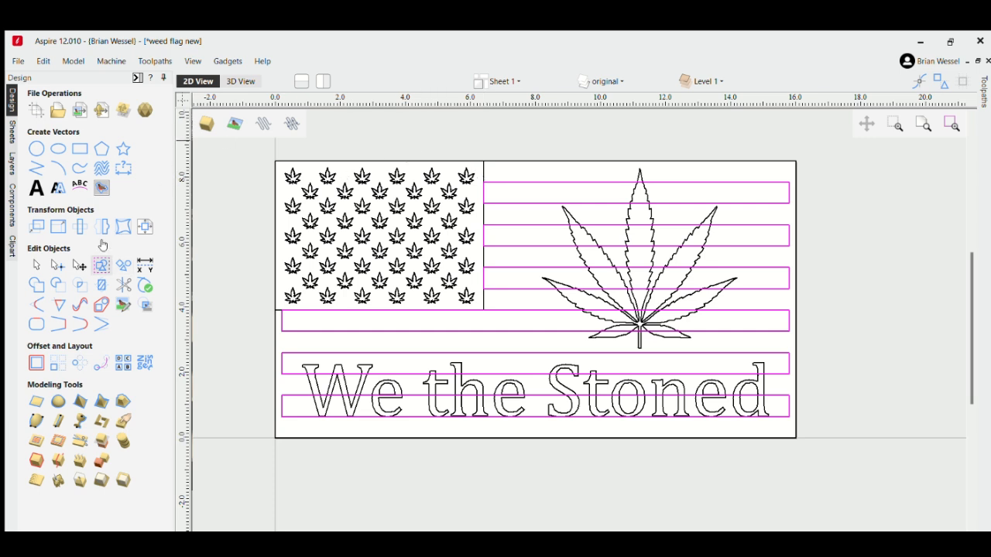
- Ungroup the six flag stripes, copy them to the "new" layer, and clear the selection
left_click(123, 265)
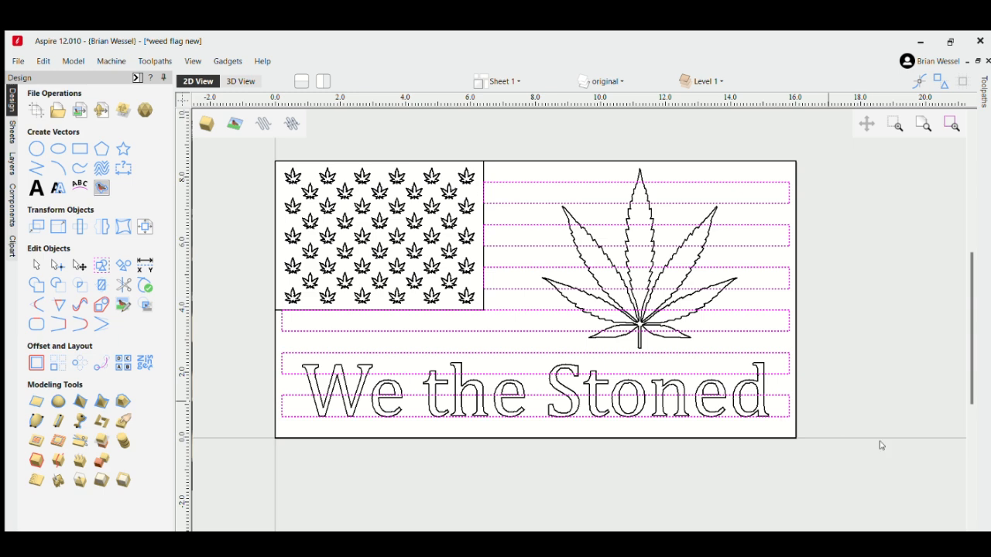
left_click(761, 470)
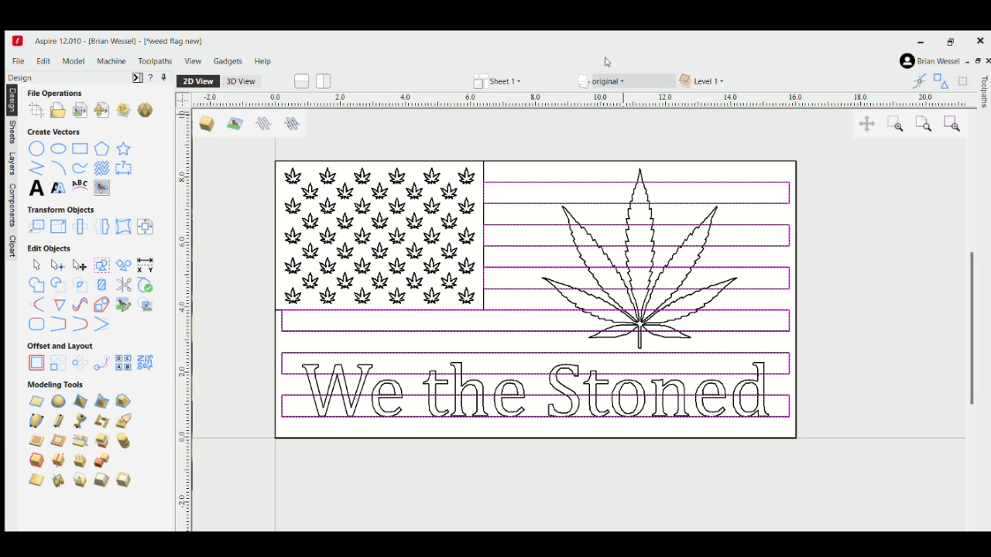
key("Escape")
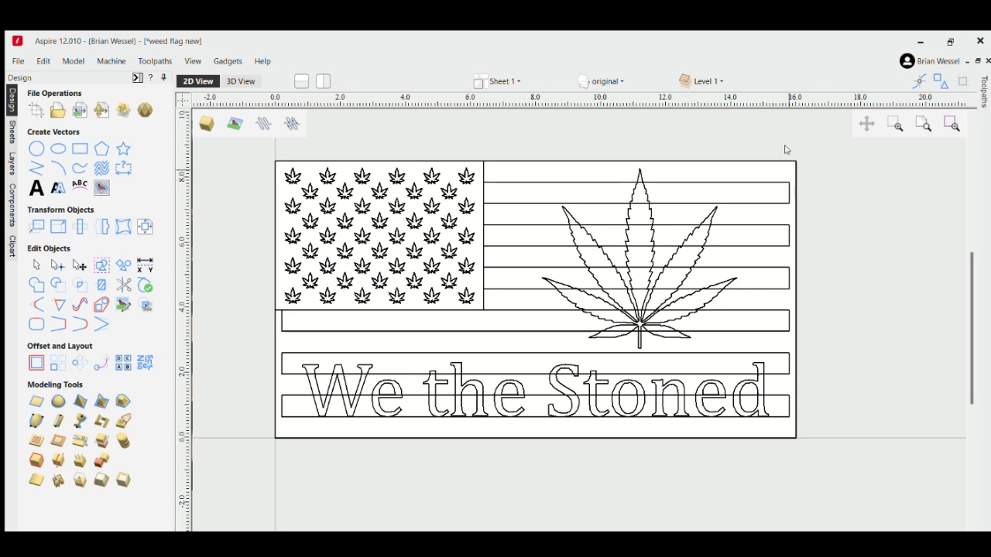
- Regroup the six stripes on the "original" layer and hide that layer, leaving the "new" layer shown
left_click(779, 382)
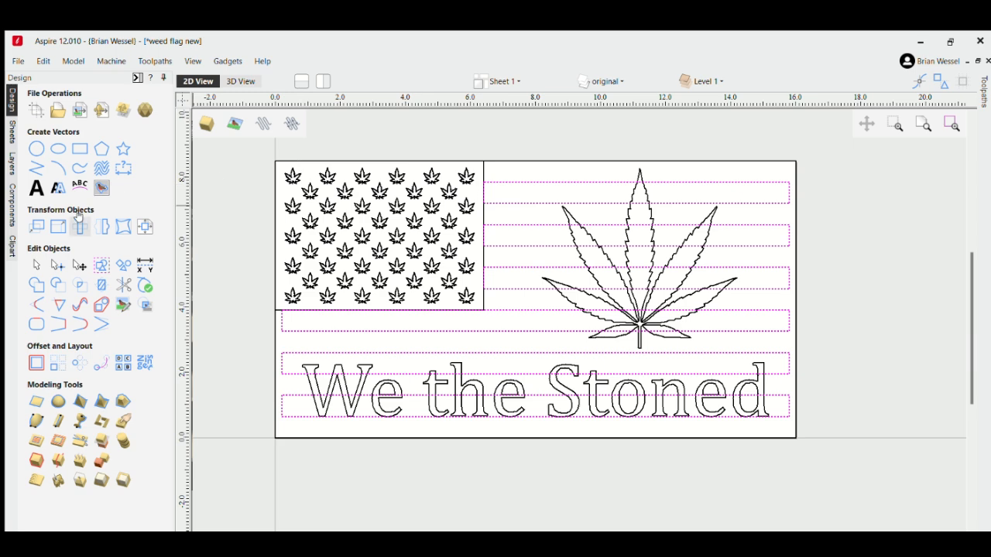
left_click(102, 263)
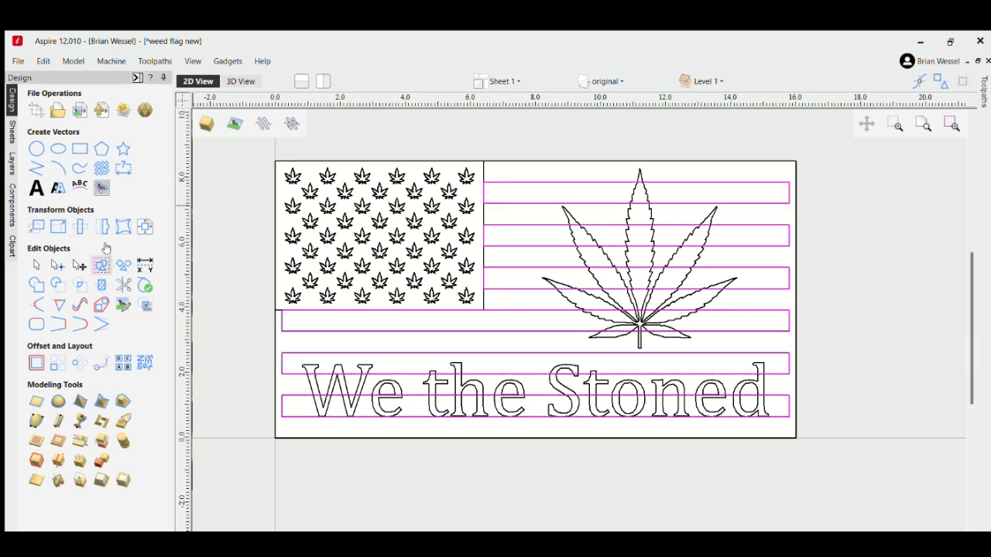
left_click(596, 77)
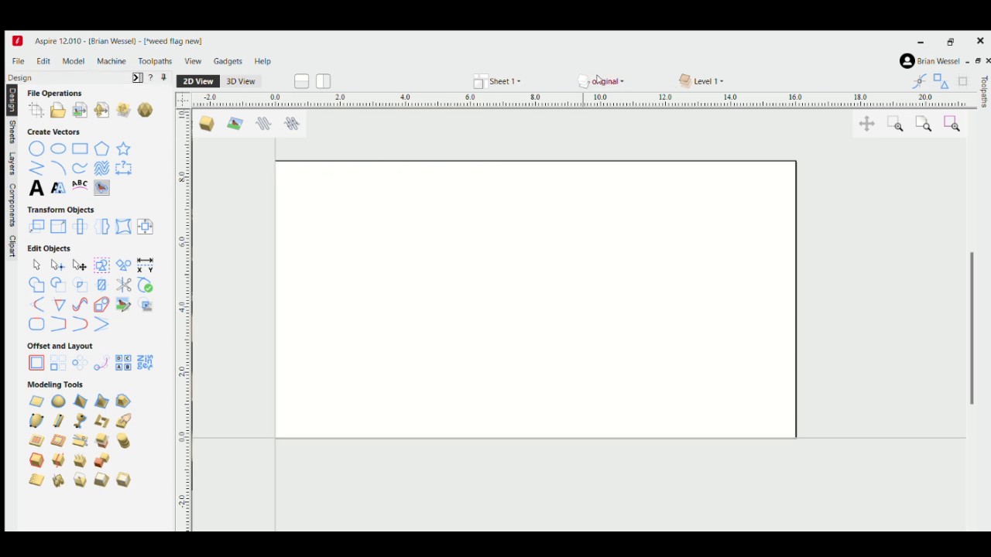
left_click(596, 85)
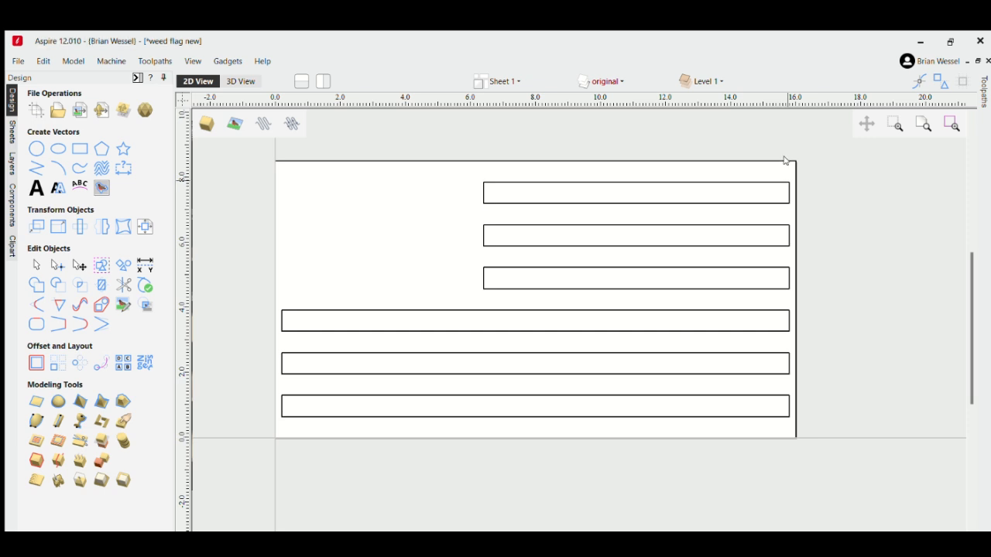
- Select the six copied stripes on the "new" layer and group them
left_click(785, 157)
left_click(767, 241)
left_click_drag(784, 168, 704, 397)
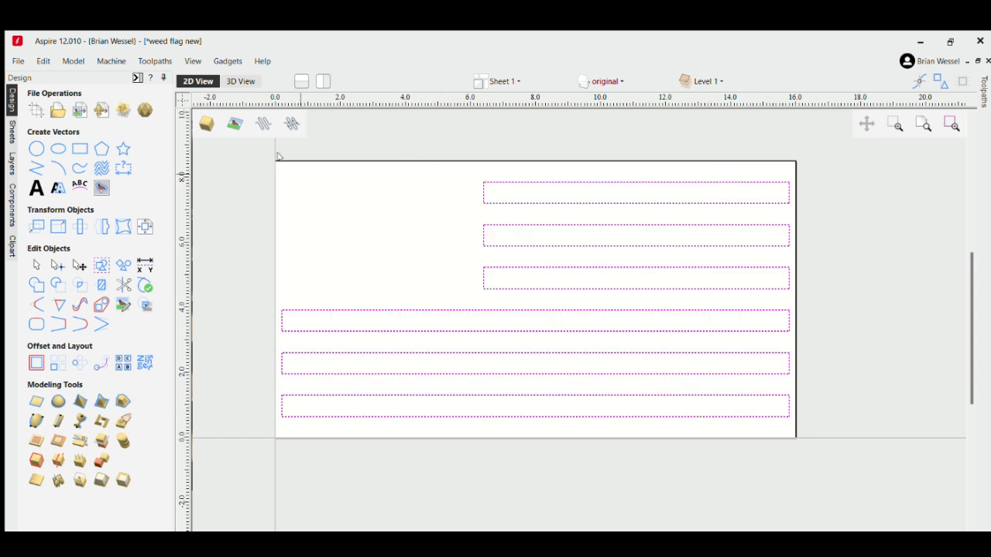
left_click(100, 264)
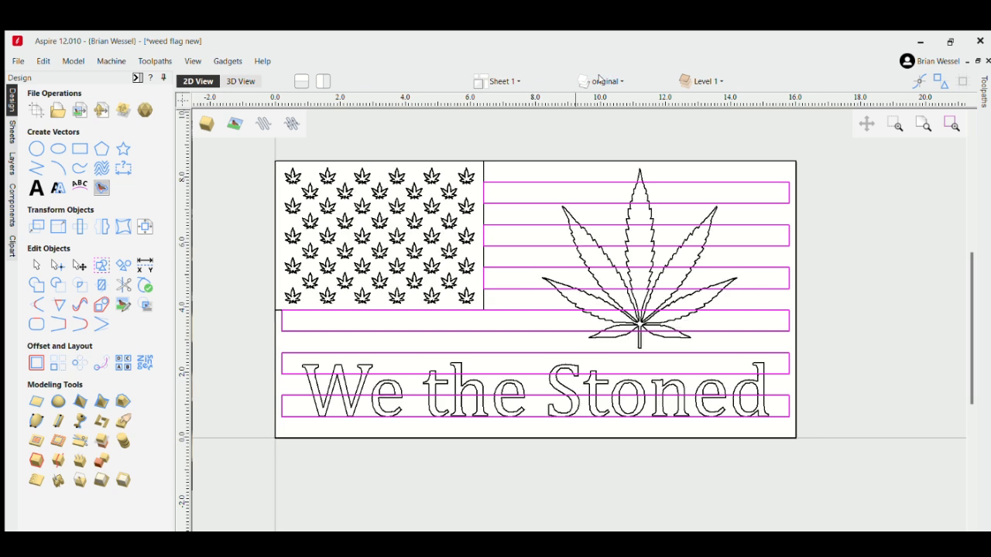
- Make "new" the active layer and select all stripes on it to check their grouping
key("Escape")
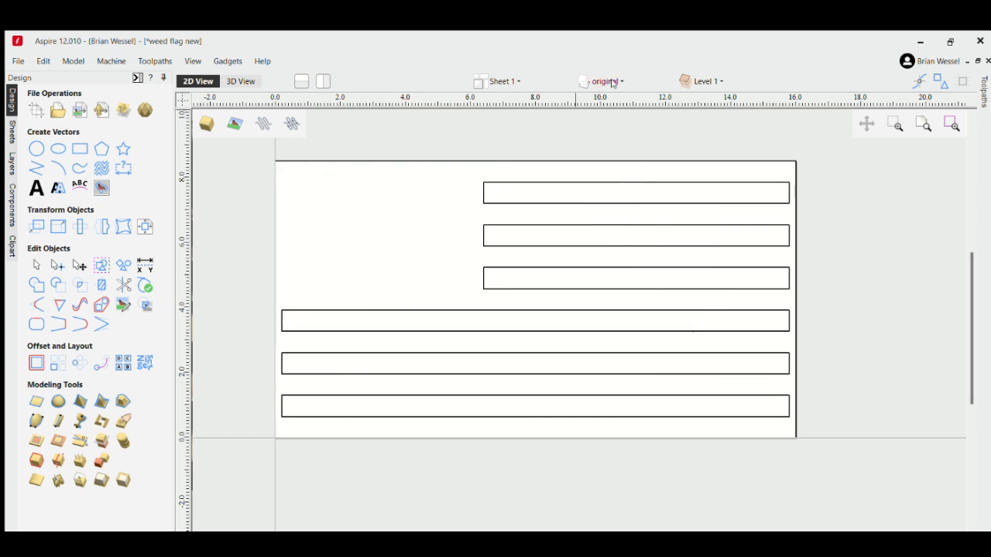
left_click(631, 88)
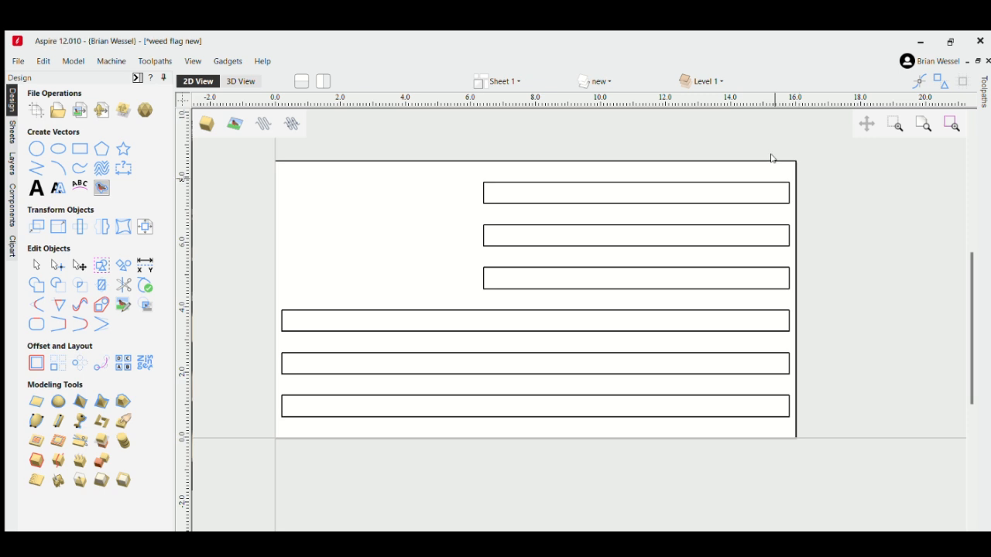
key("ctrl+a")
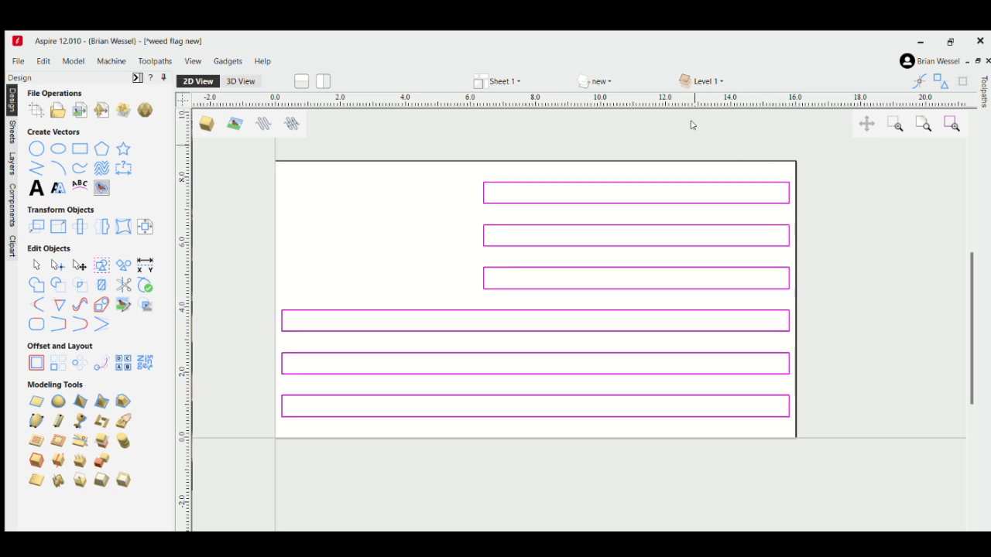
- Show the "original" layer again and make it the active layer
left_click(598, 80)
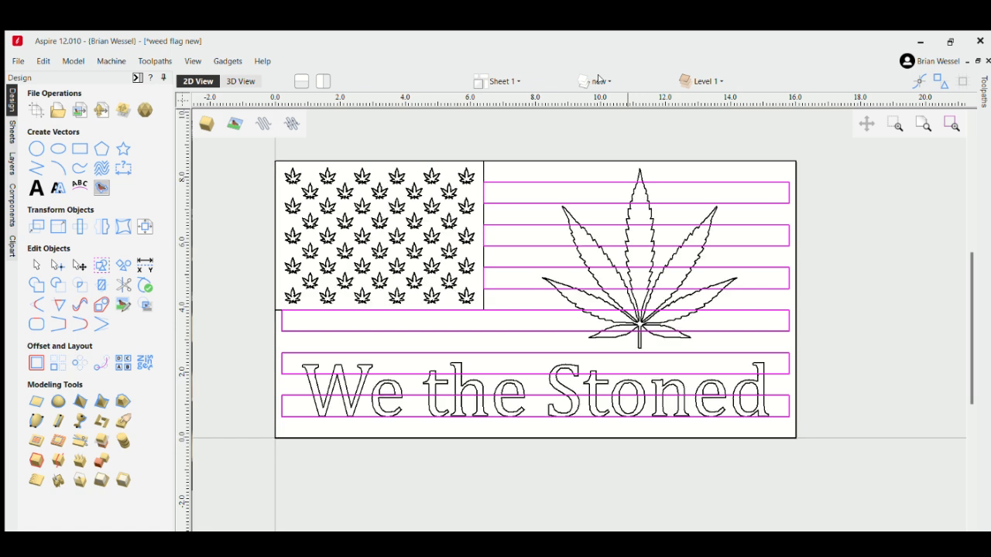
key("Escape")
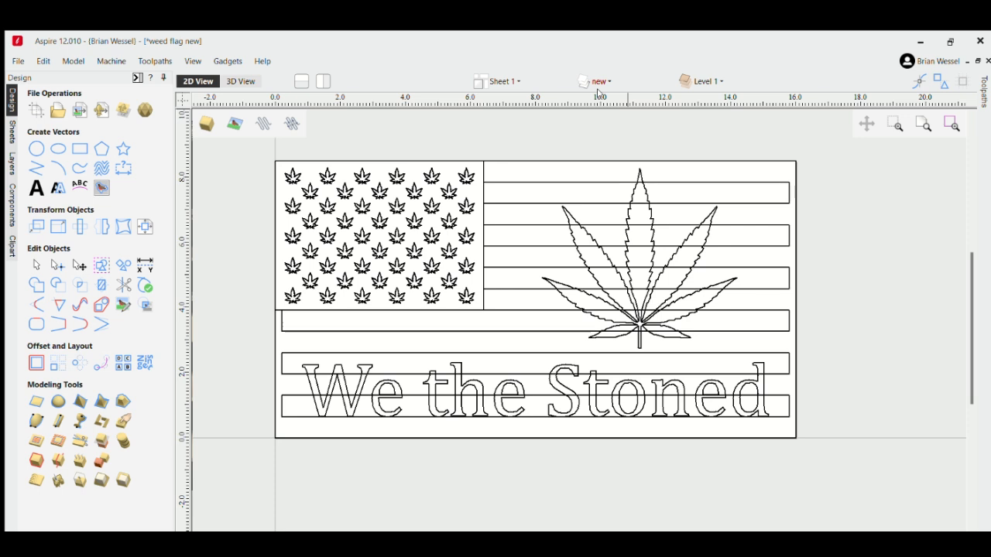
left_click(759, 157)
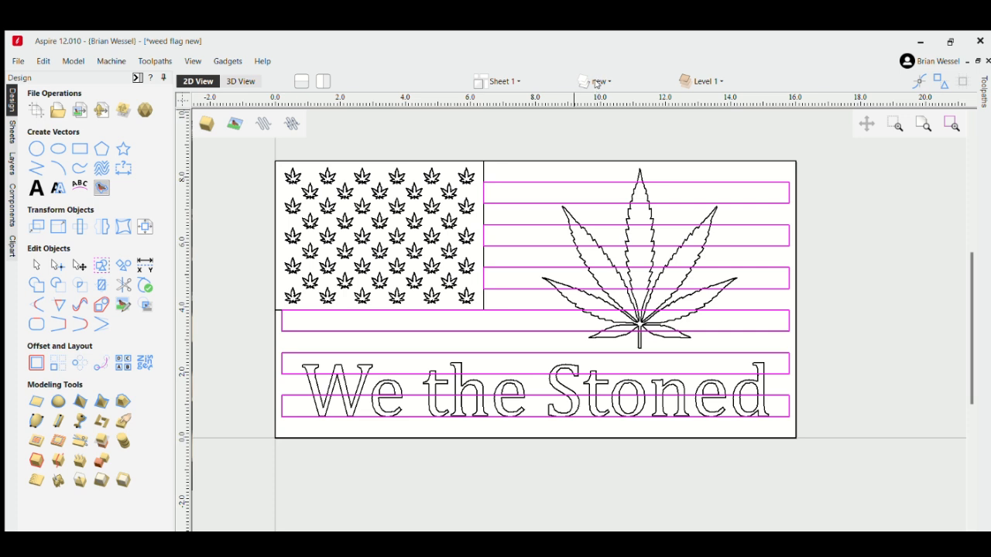
left_click(636, 82)
- Select all the small leaves that replace the stars and copy them to the "new" layer
left_click(431, 174)
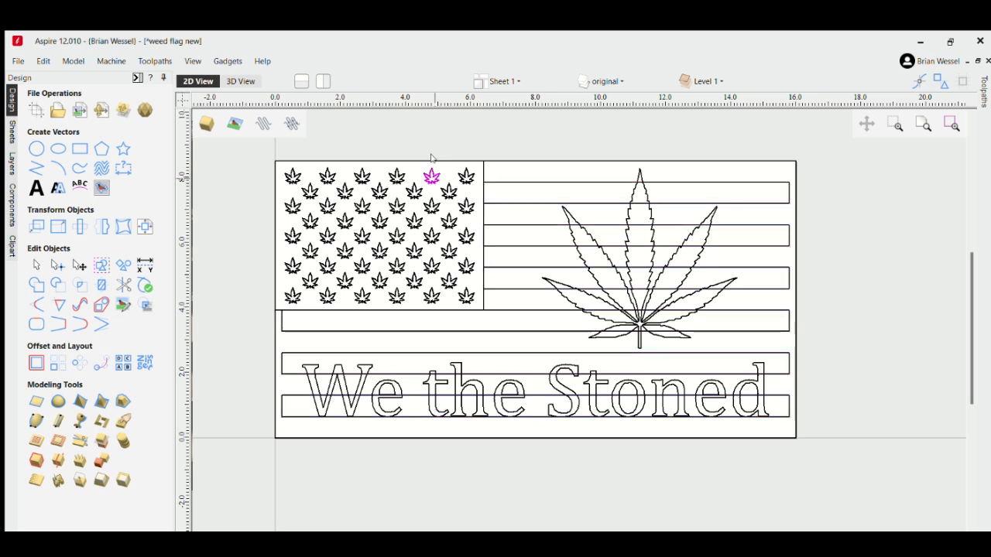
left_click(412, 185)
left_click(393, 177)
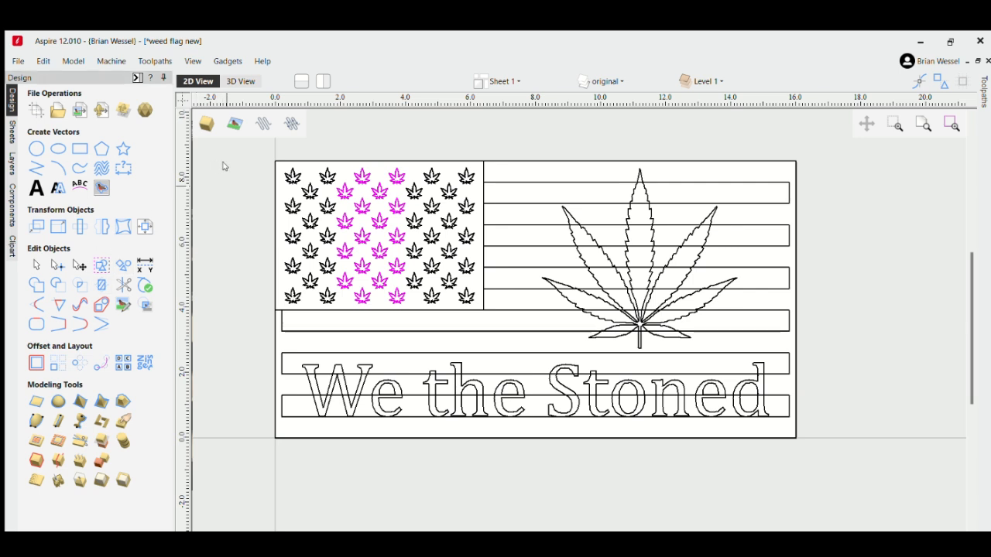
left_click(292, 170)
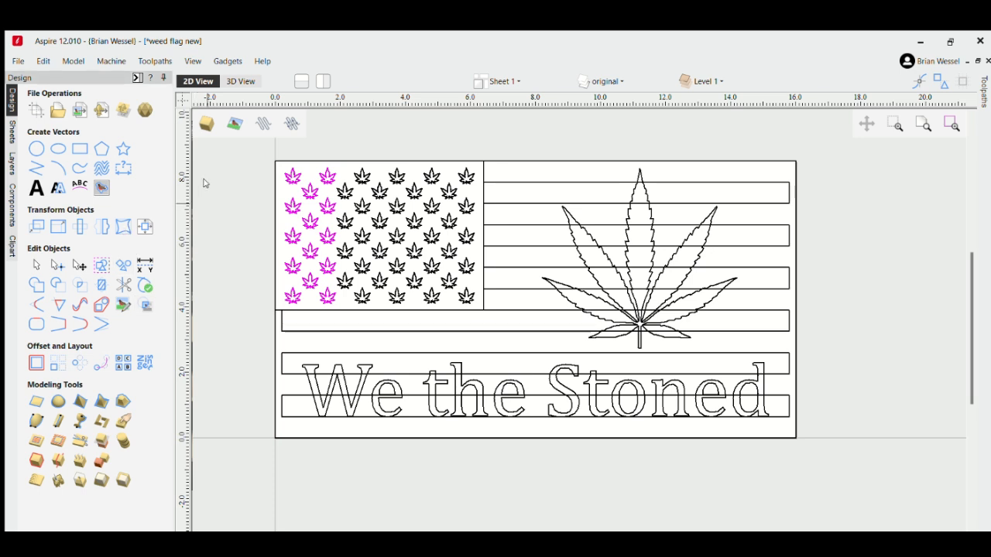
left_click(429, 129)
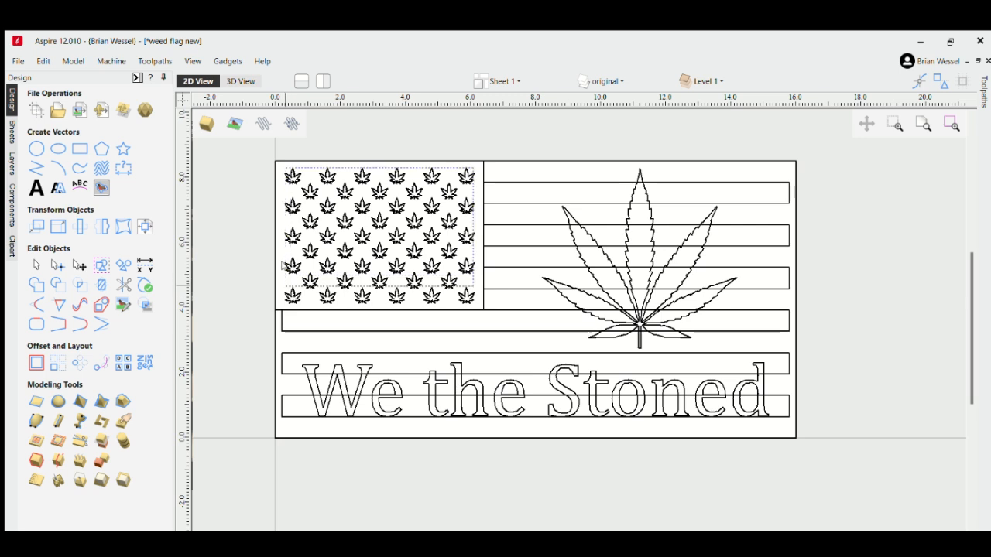
left_click_drag(284, 274, 284, 275)
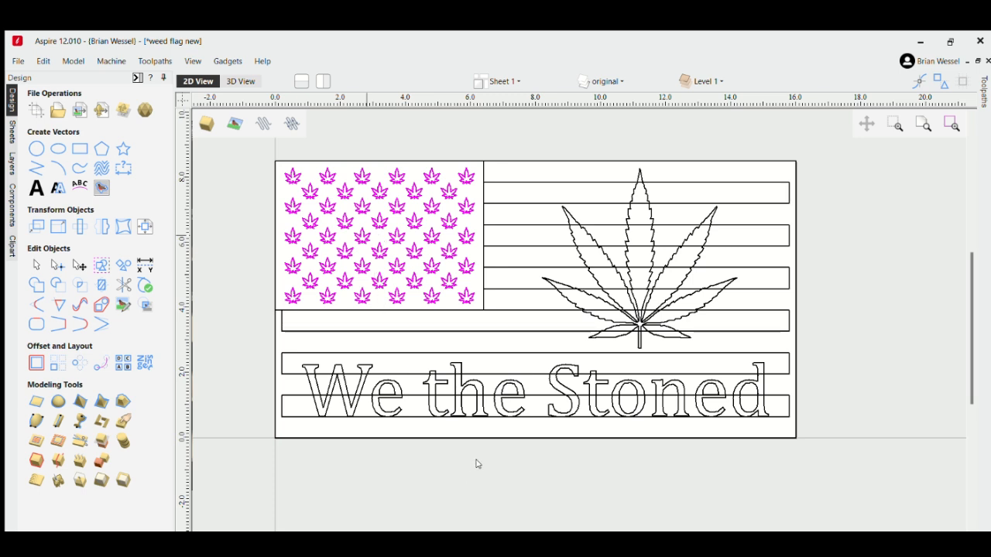
left_click(631, 504)
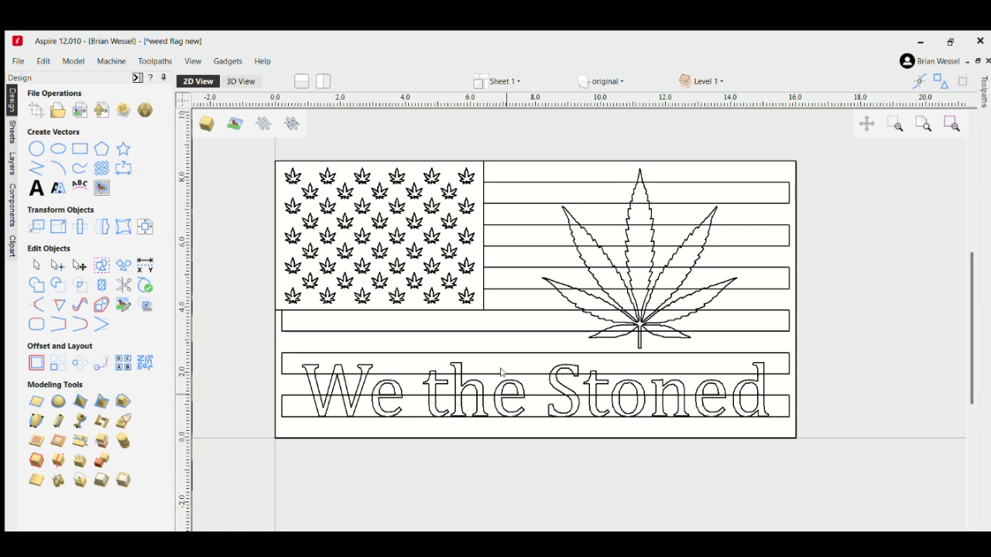
- Copy the "We the Stoned" text and the large leaf outline to the "new" layer
left_click(361, 357)
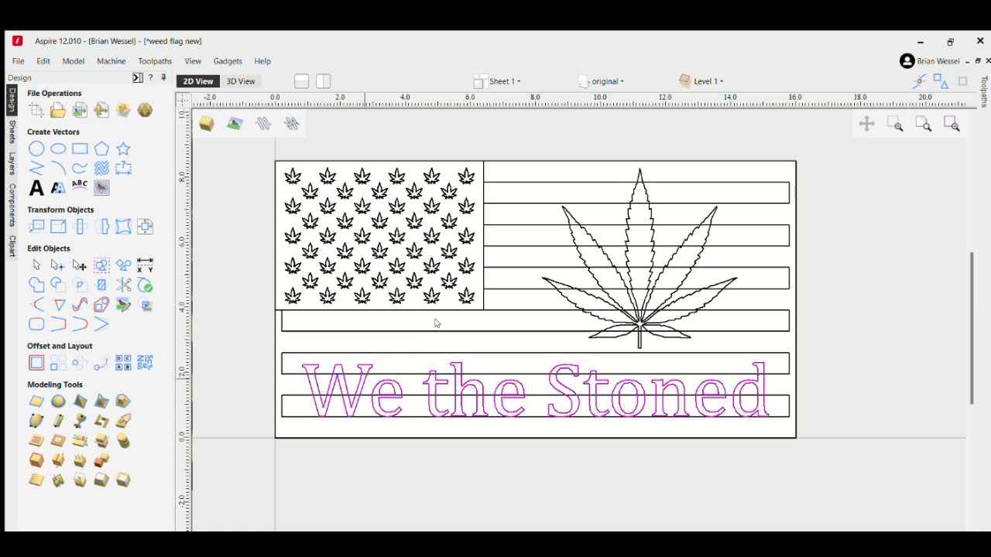
left_click(620, 373)
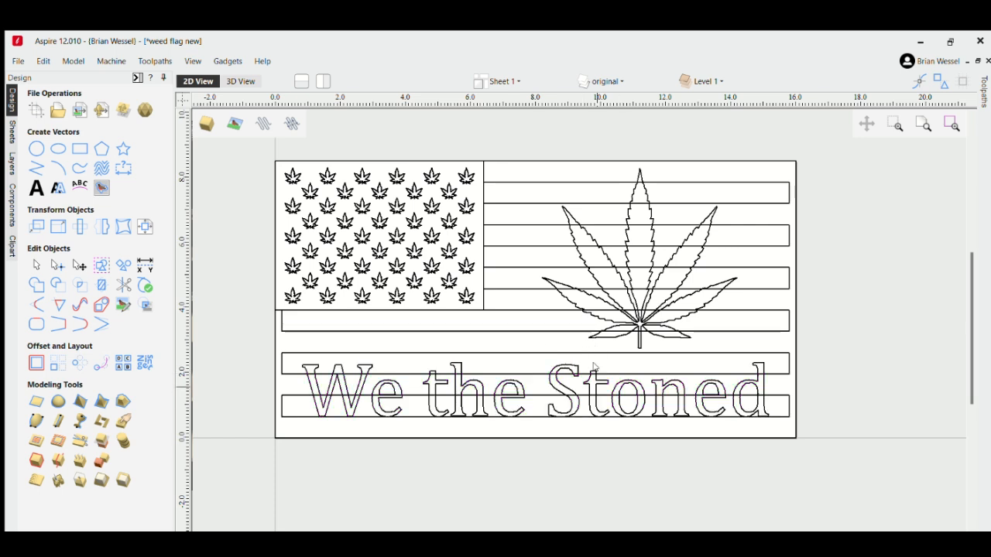
left_click(598, 296)
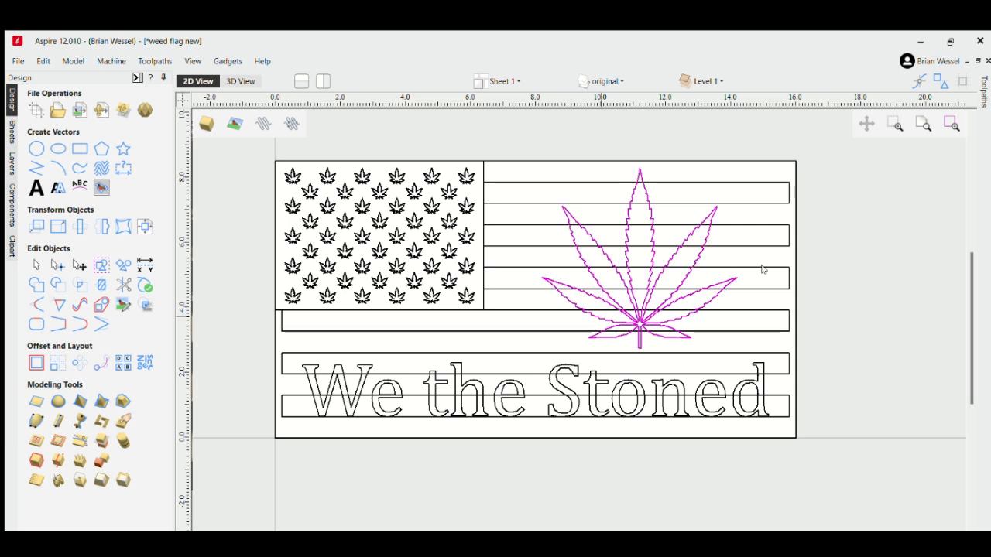
left_click(887, 300)
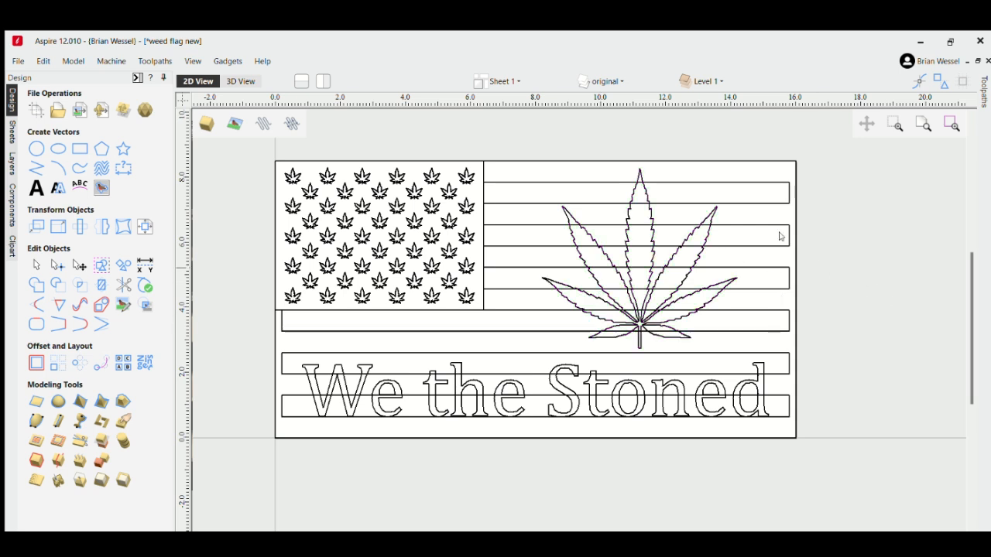
- Hide the "original" layer and make "new" the active layer
left_click(593, 78)
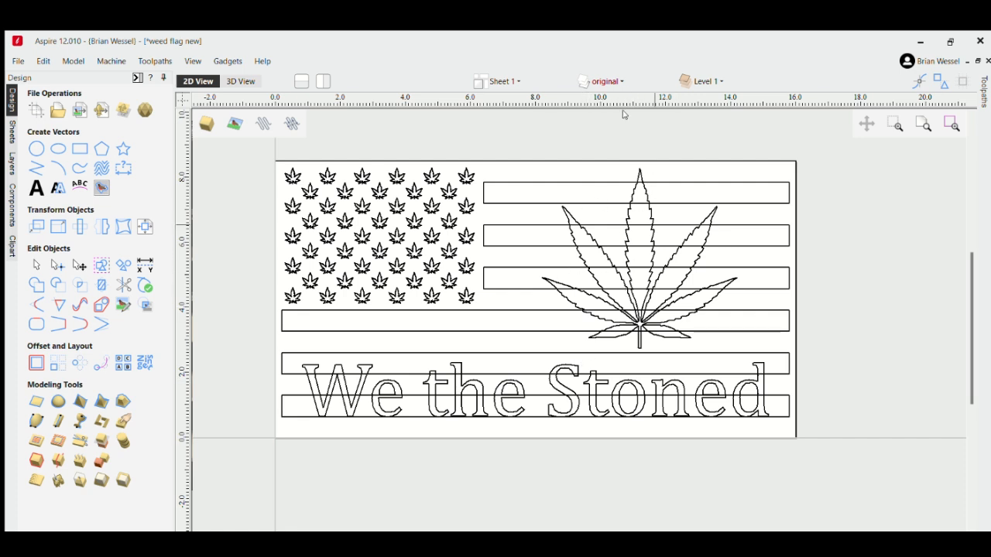
left_click(638, 86)
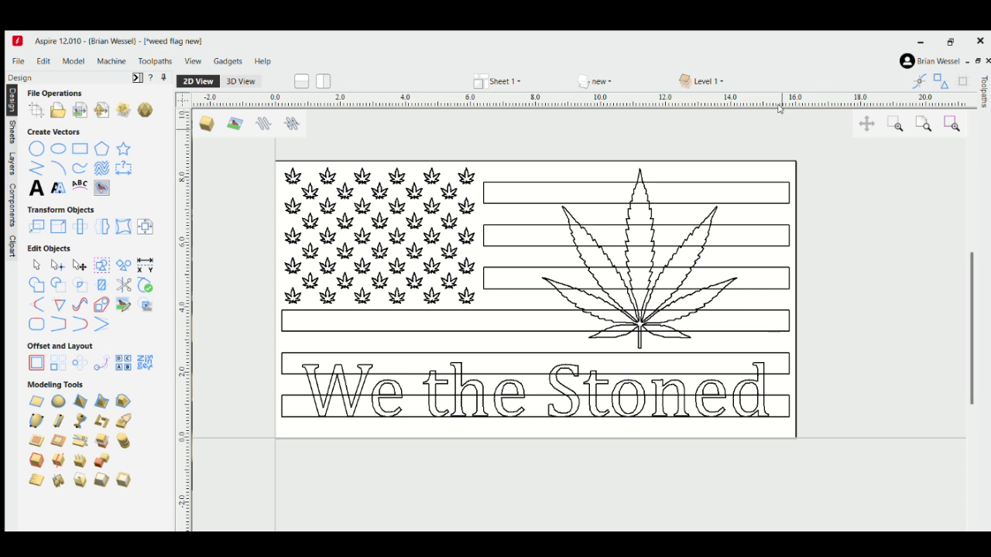
- Offset the large leaf outline outwards by 0.1 inches, keeping the original and selecting the new vector
left_click(639, 154)
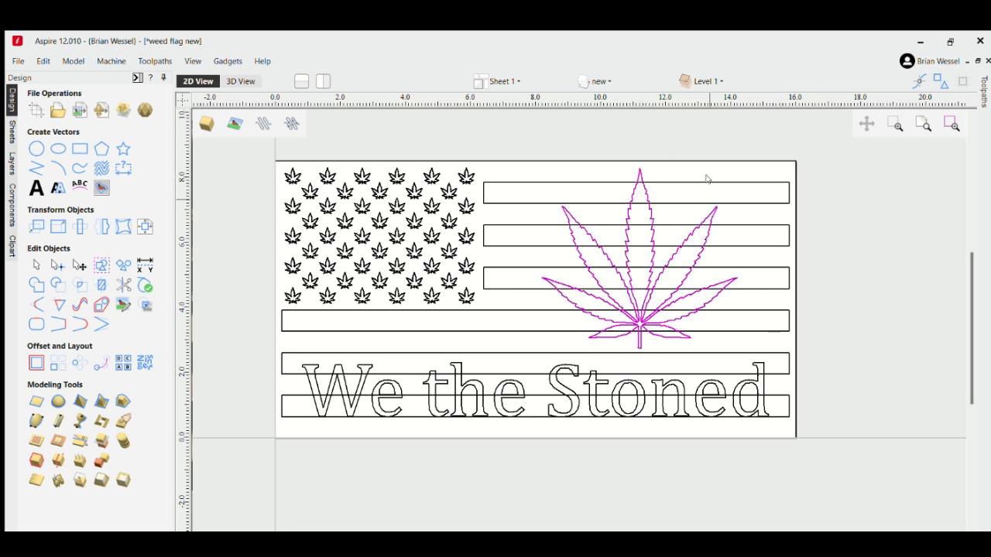
left_click(37, 360)
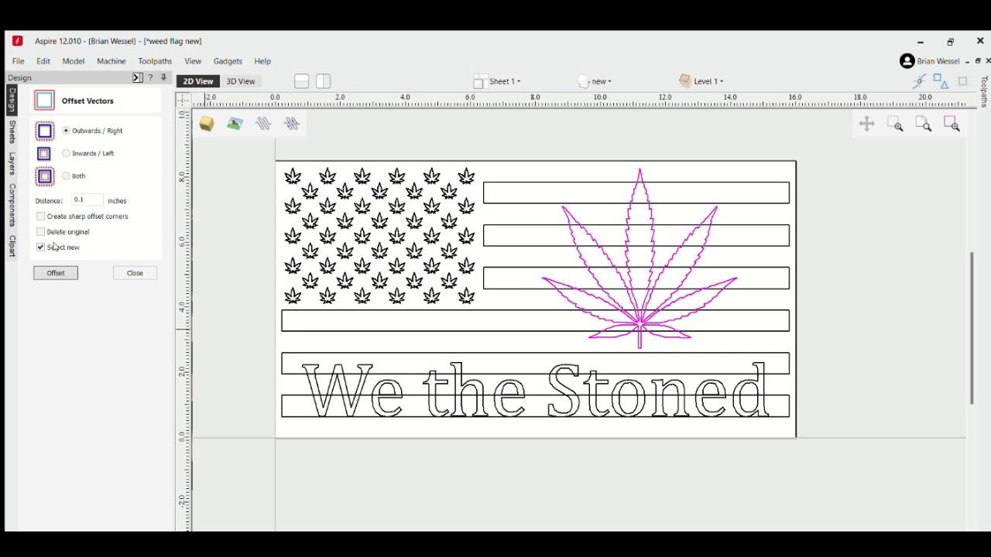
left_click(56, 273)
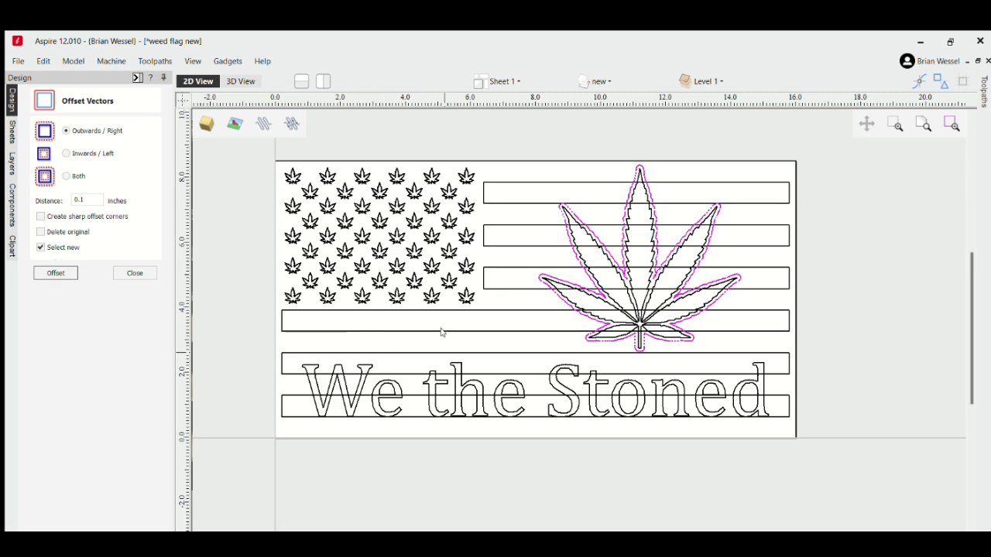
- Examine the offset contour around the large leaf's tips, serrated edges and stem up close
scroll(642, 305, "up", 4)
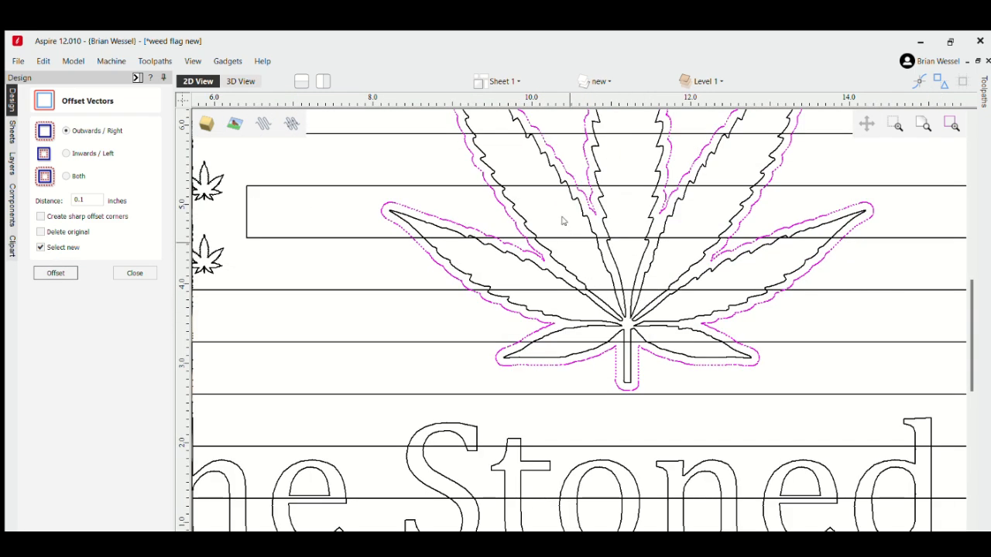
scroll(563, 220, "down", 3)
scroll(480, 240, "up", 3)
scroll(523, 219, "down", 2)
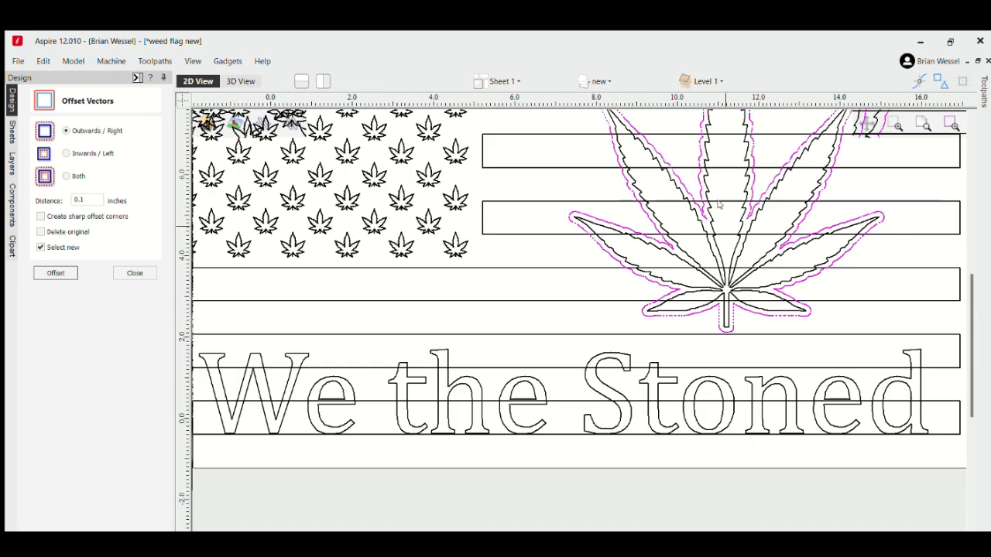
scroll(755, 164, "down", 2)
scroll(748, 117, "up", 3)
scroll(589, 144, "up", 2)
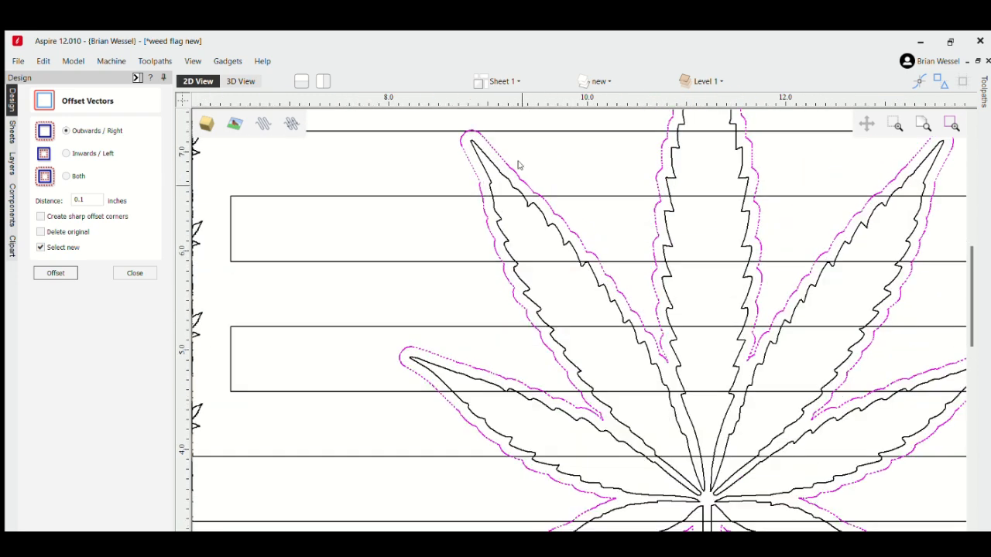
- Examine the offset contour around the whole large leaf in relation to the flag, and close the offset tool
scroll(738, 247, "down", 3)
scroll(734, 267, "down", 2)
scroll(779, 317, "up", 1)
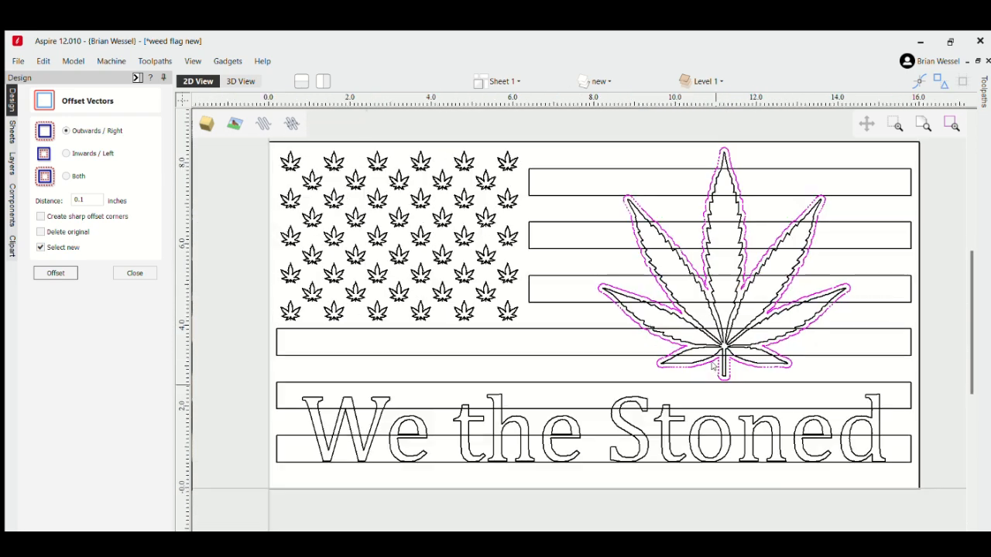
scroll(712, 368, "up", 2)
scroll(769, 315, "down", 3)
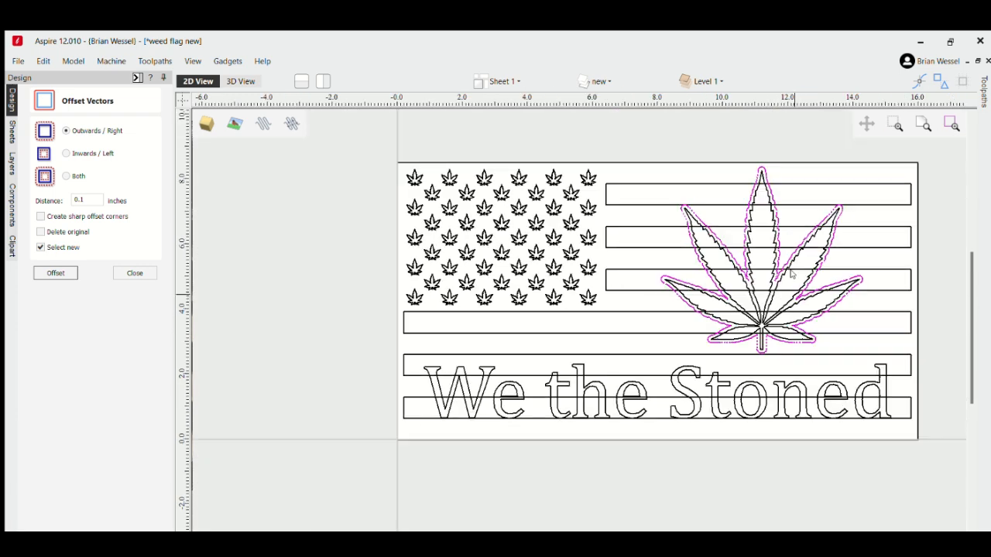
scroll(814, 263, "up", 2)
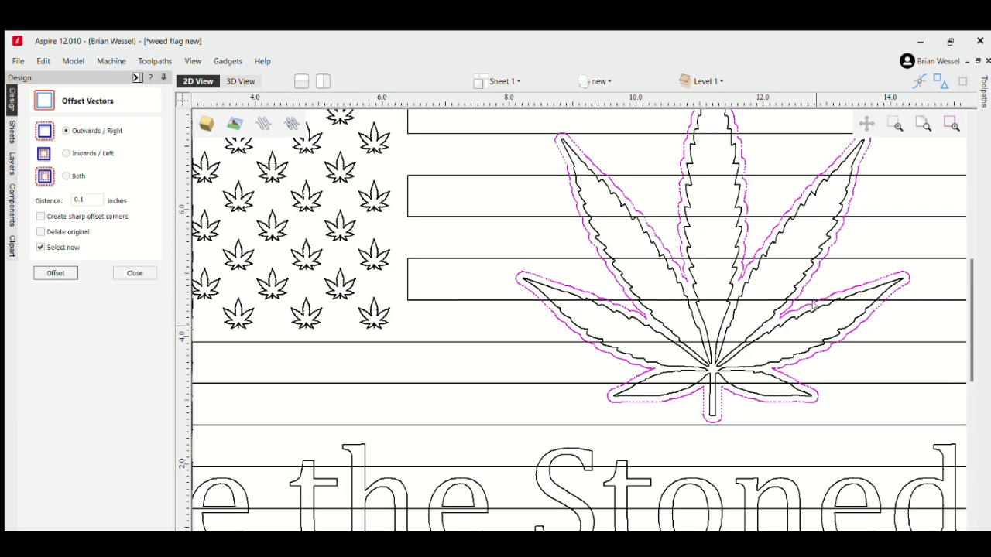
scroll(806, 305, "up", 2)
scroll(806, 305, "down", 2)
left_click(134, 272)
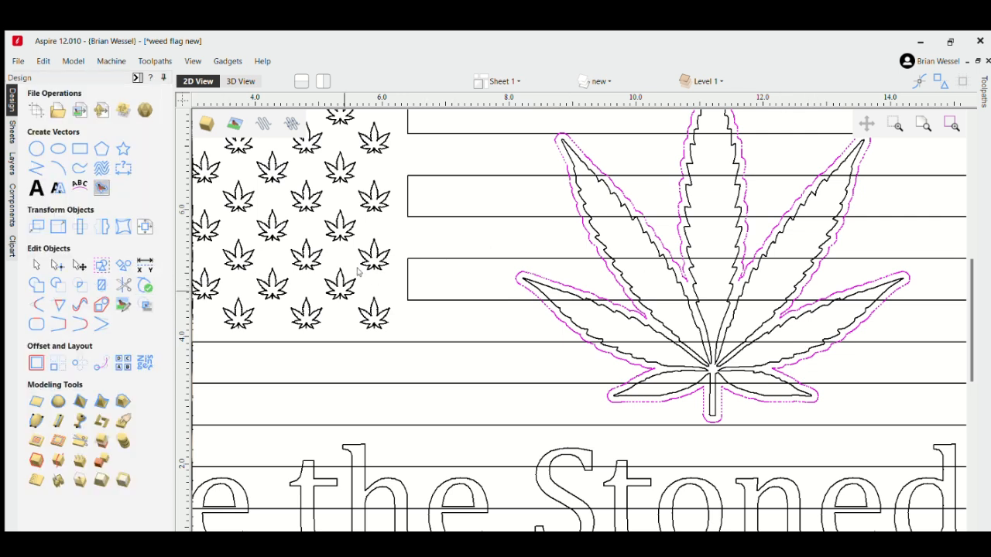
- Undo the large leaf's offset and restore it to compare the leaf with and without the outer contour
left_click(891, 220)
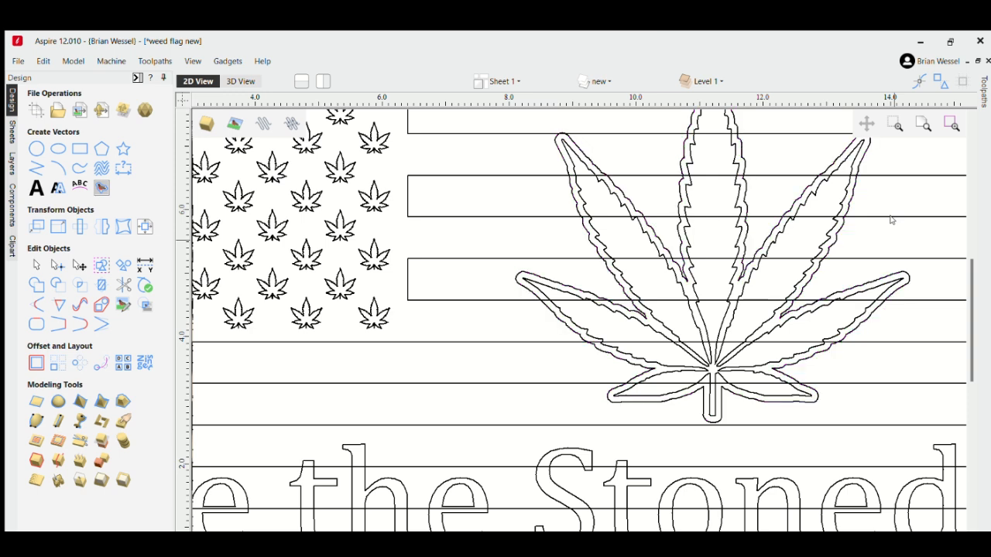
left_click(834, 210)
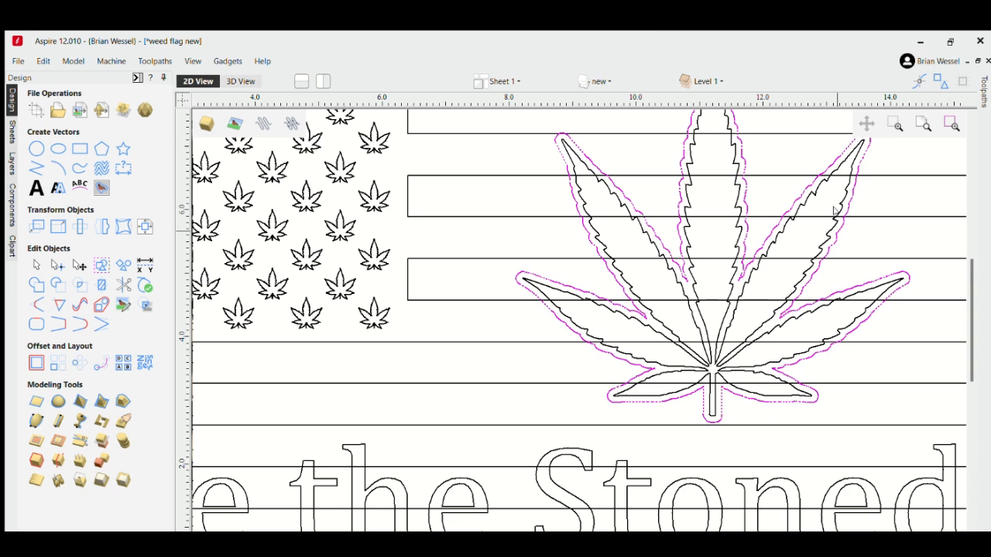
key("ctrl+z")
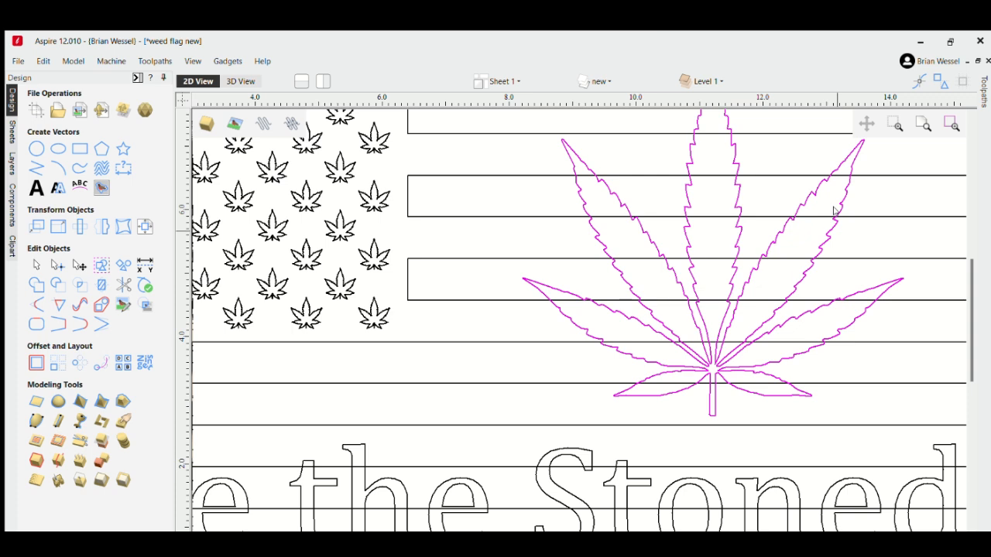
key("ctrl+y")
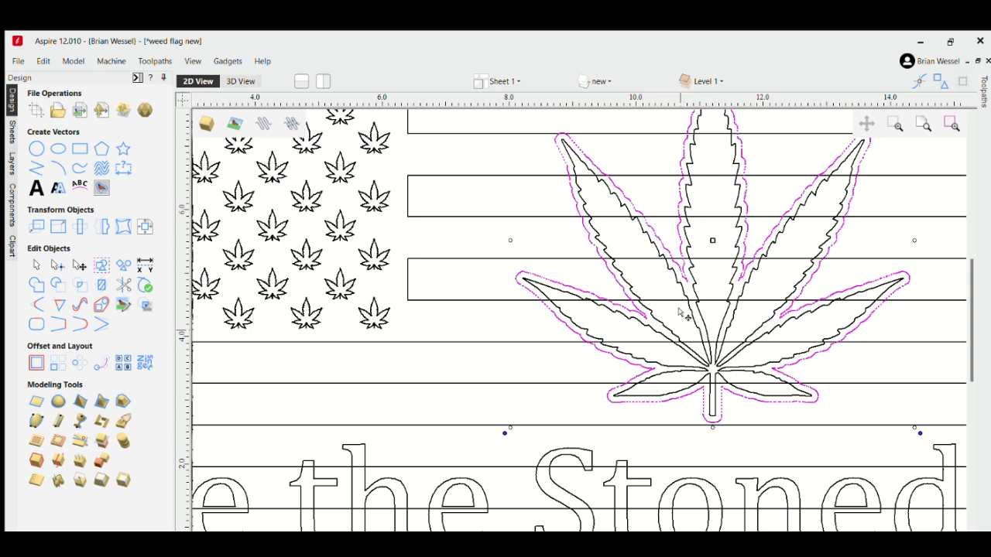
- Offset the "We the Stoned" text outwards by 0.1 inches, keeping the original and selecting the new vectors
scroll(679, 312, "down", 3)
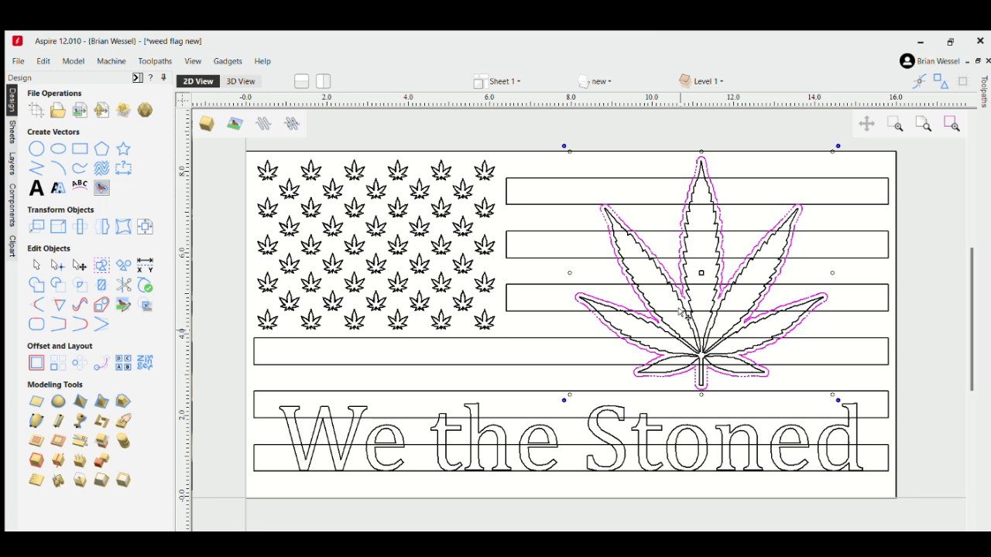
left_click(330, 409)
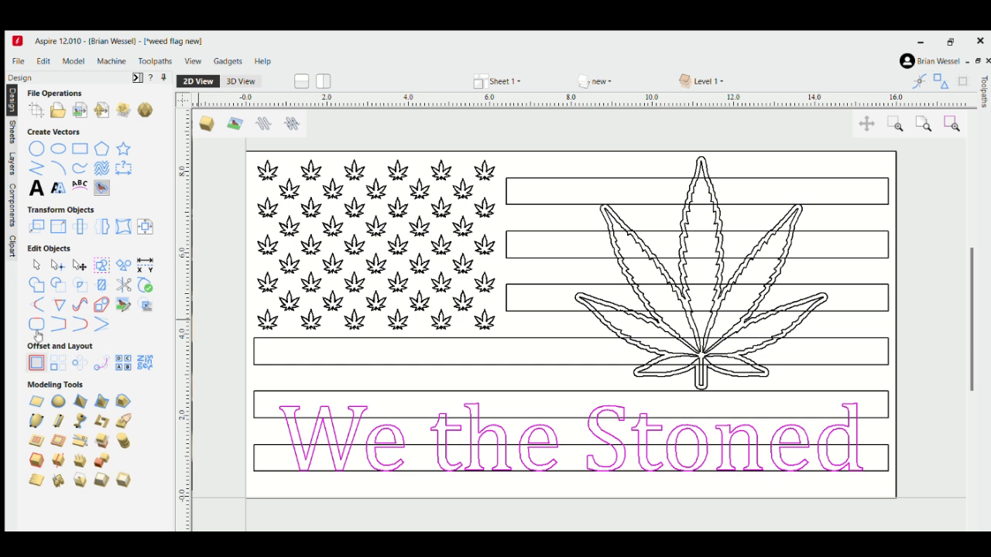
left_click(36, 362)
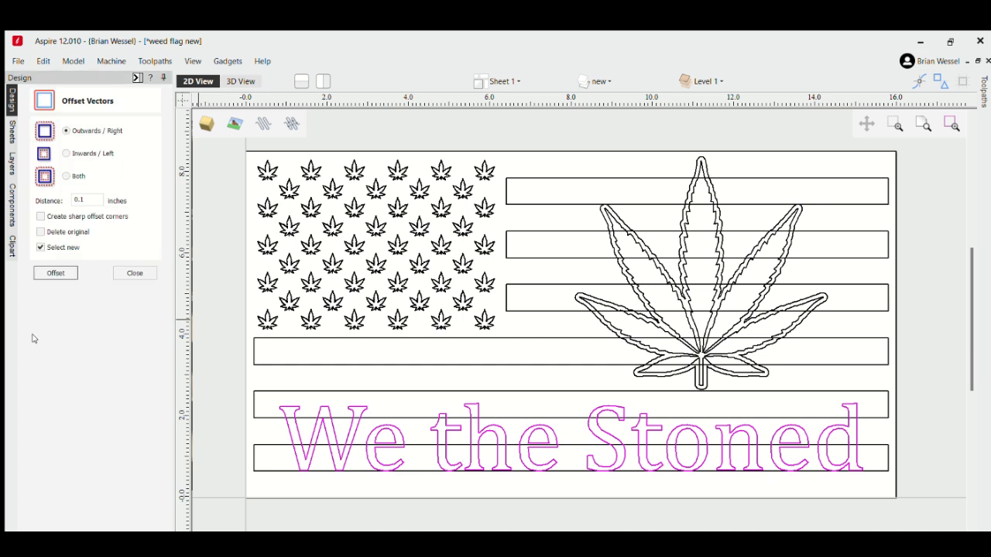
left_click(60, 270)
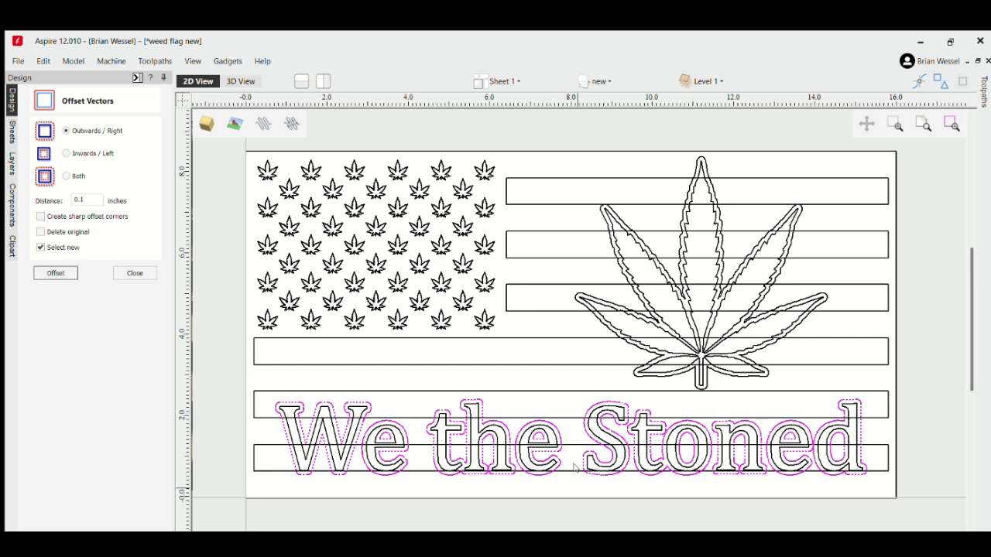
- Close the offset tool and group the new contours around the "We the Stoned" text
scroll(601, 441, "up", 3)
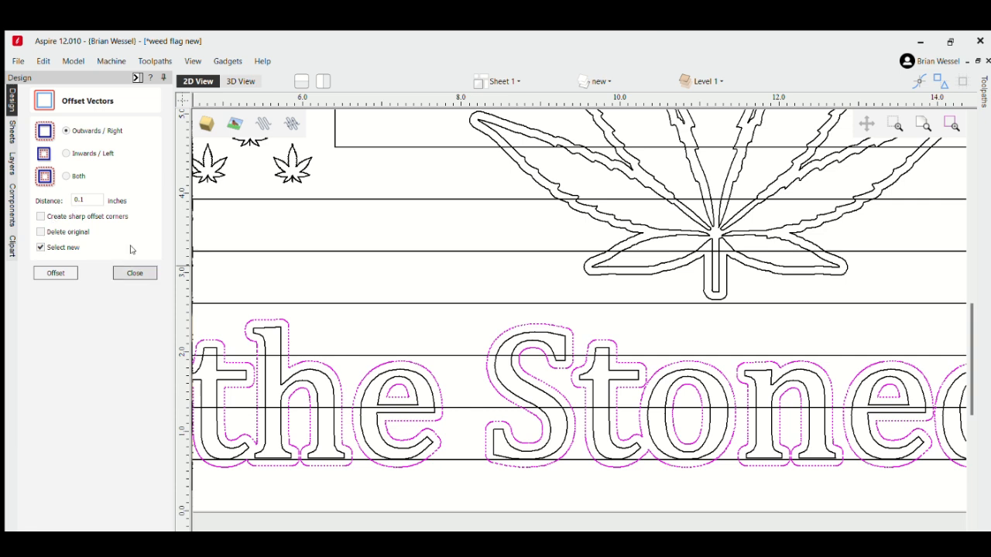
left_click(134, 273)
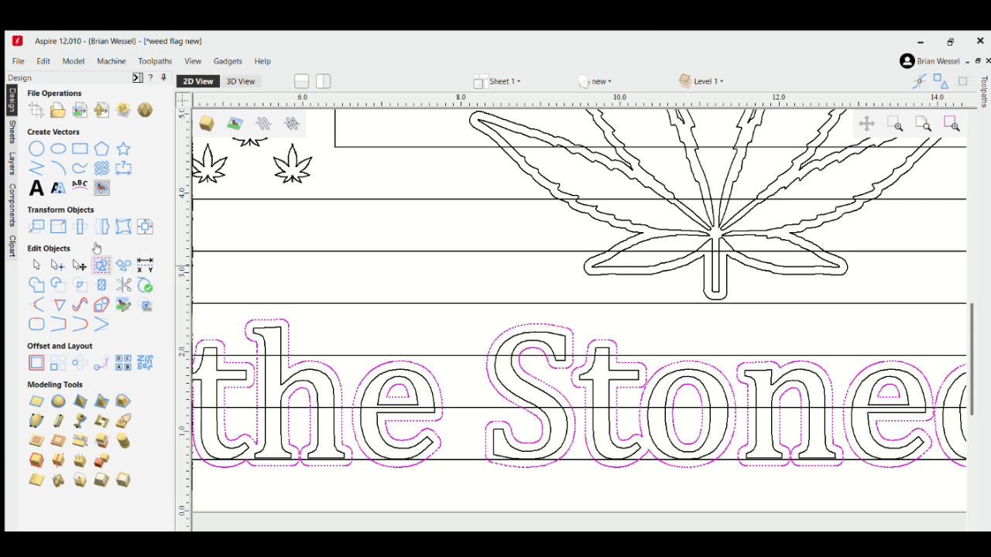
left_click(100, 263)
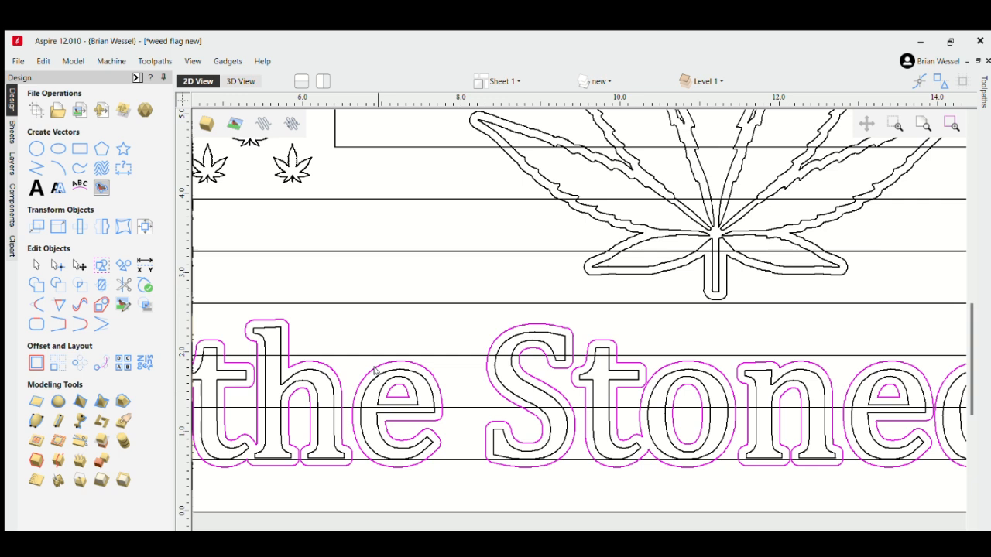
- Nudge the "We the Stoned" text and its grouped offset contours up together by about 0.1 inches
left_click(375, 371, "shift")
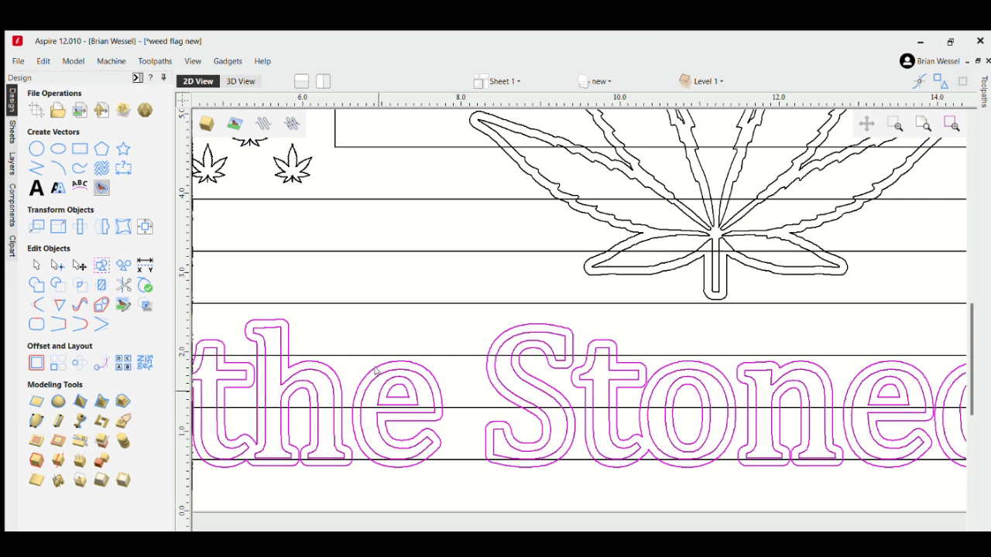
key("Up")
key("Up")
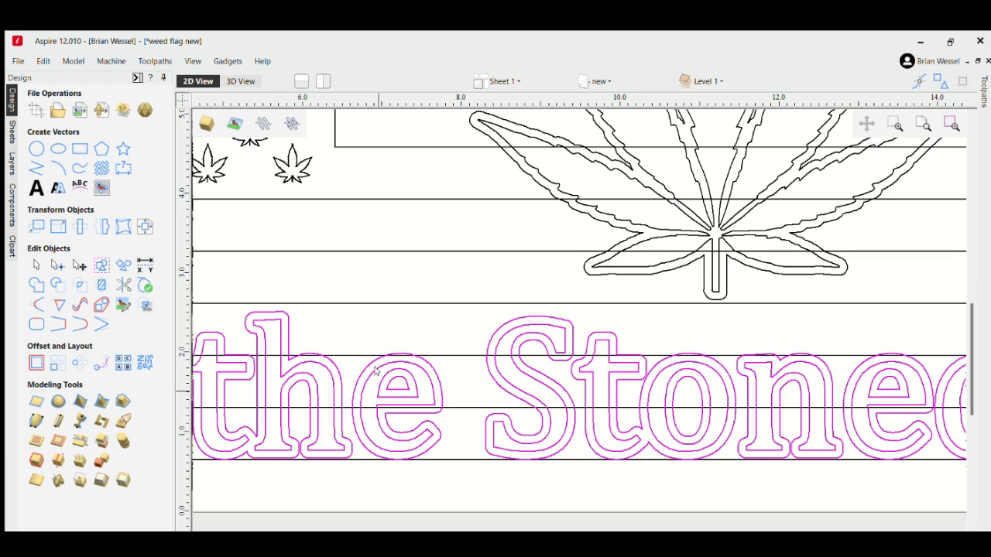
- Create the centre-aligned text "420" in Cambria Math above the flag
scroll(375, 371, "down", 5)
scroll(264, 366, "up", 2)
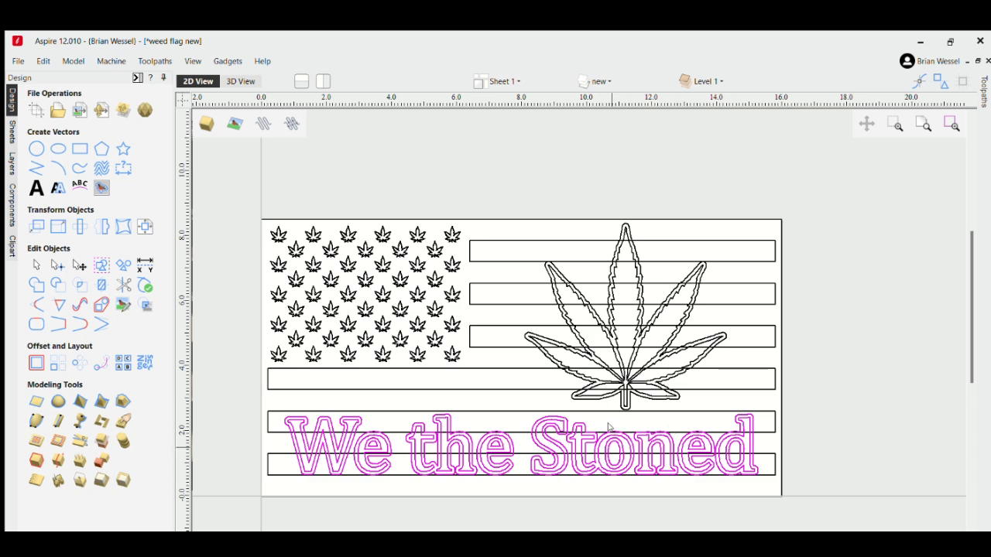
scroll(609, 426, "up", 1)
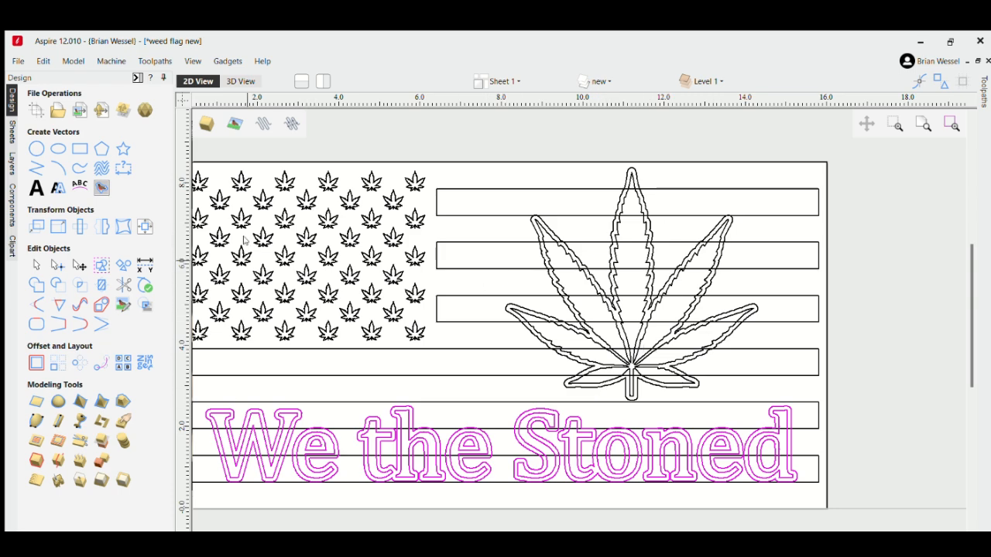
scroll(308, 270, "down", 2)
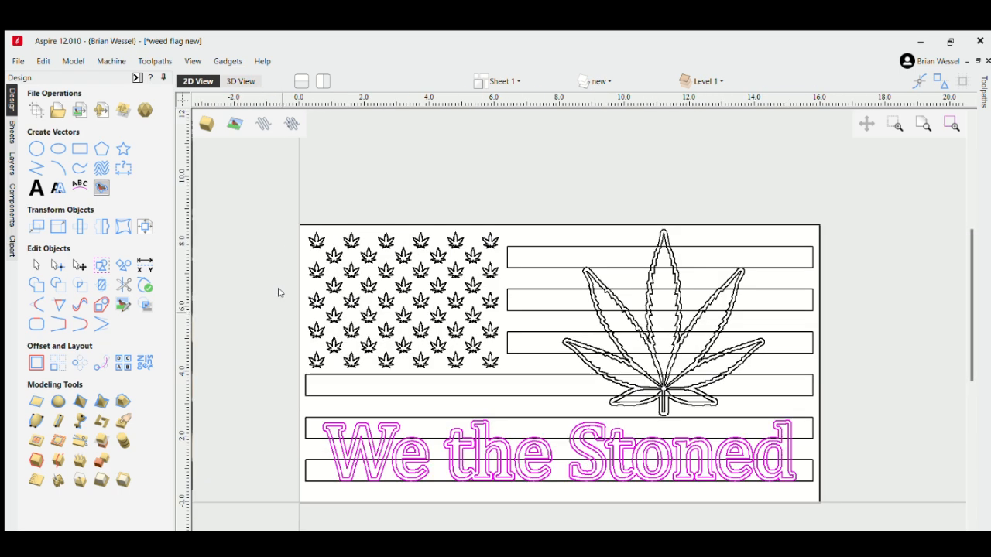
left_click(36, 187)
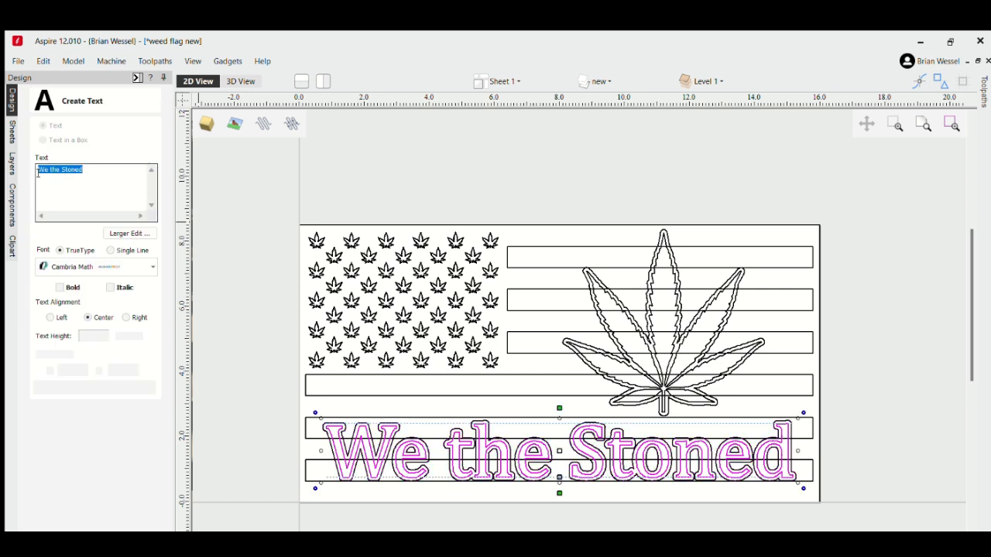
left_click(502, 184)
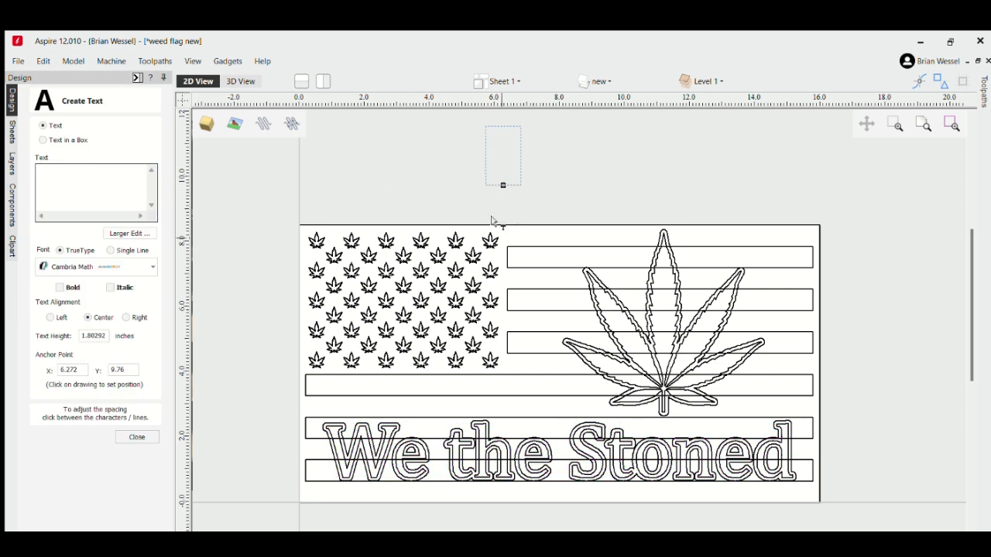
type("420")
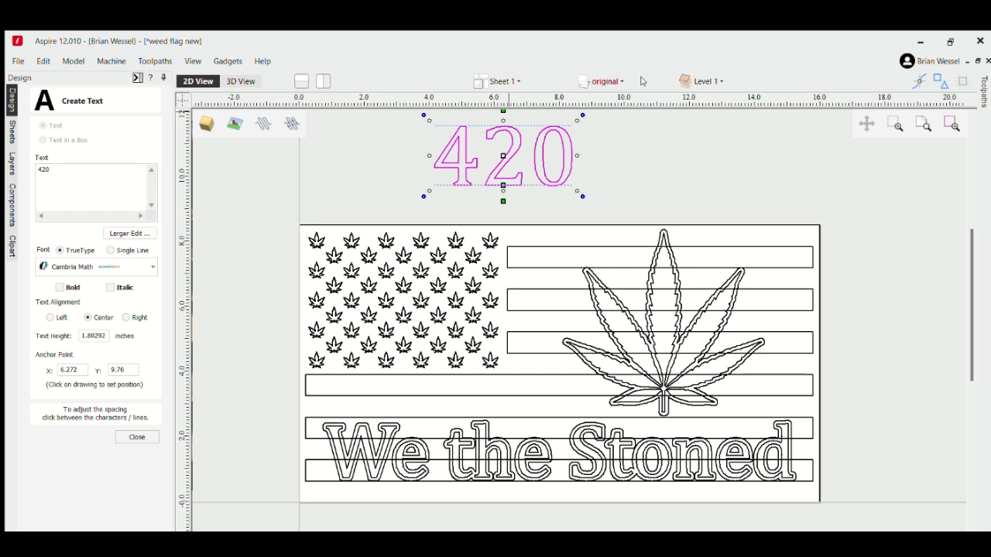
- Close the text tool and display only the "original" layer, with the "new" layer hidden
left_click(597, 75)
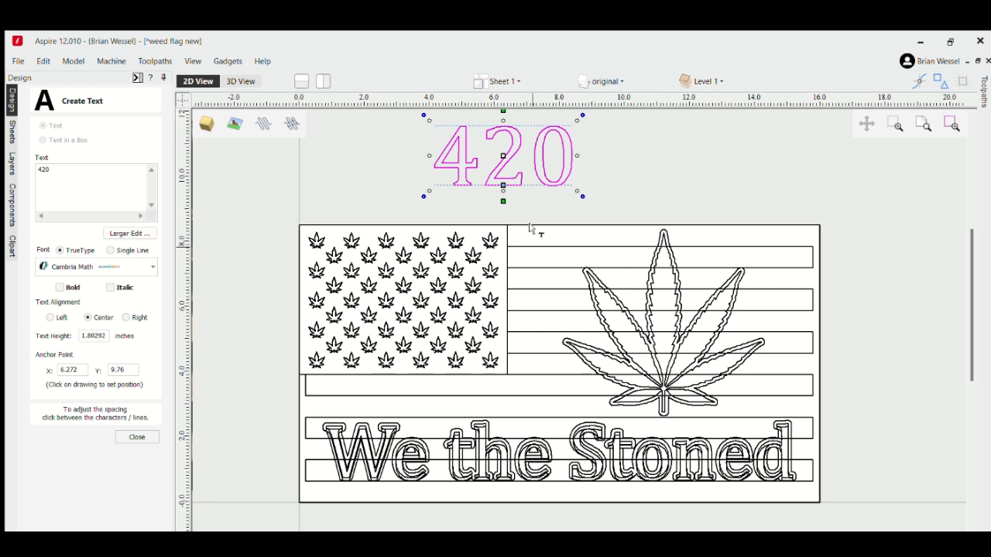
left_click(504, 217)
left_click(504, 217)
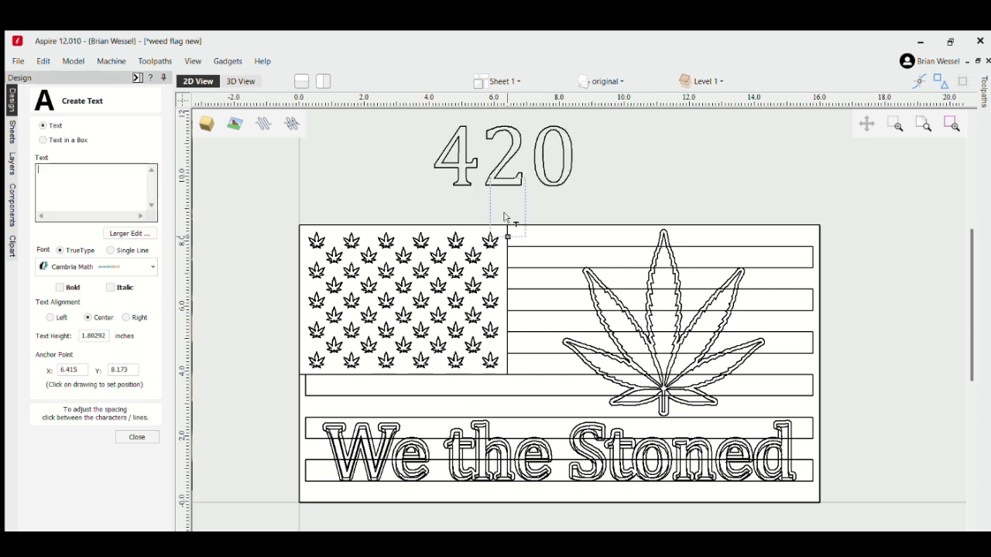
left_click(136, 437)
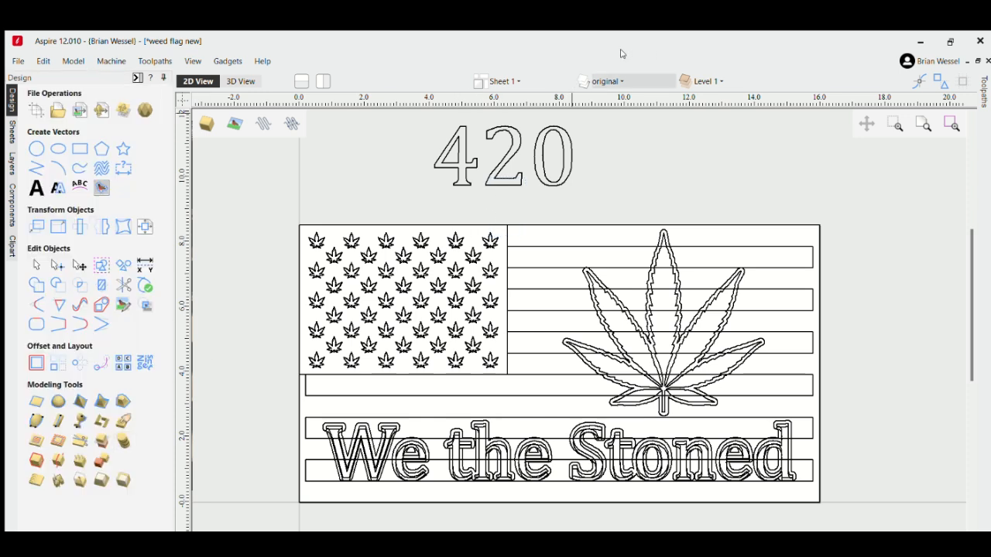
left_click(600, 89)
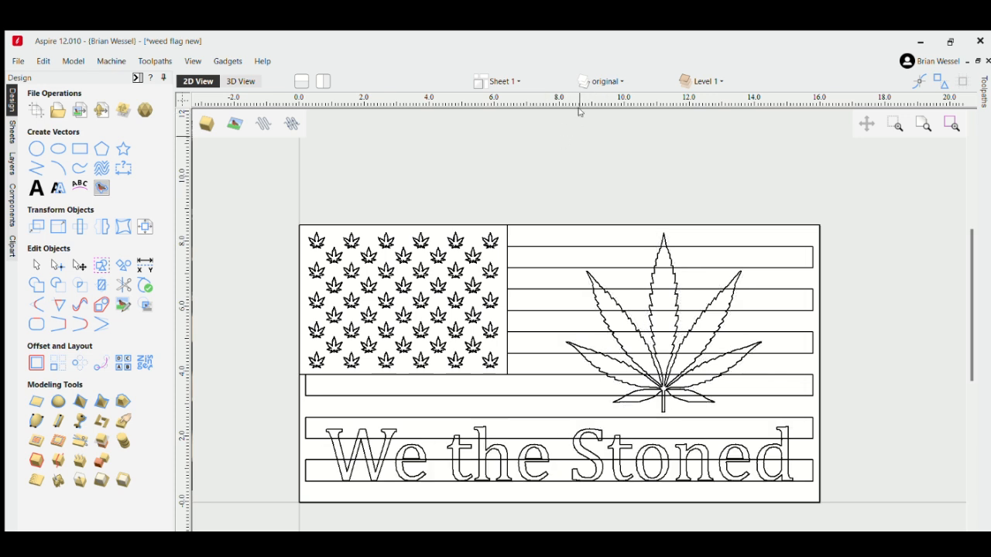
- Copy the rectangle around the small leaves to the "new" layer, then hide "original" and show "new"
left_click(504, 206)
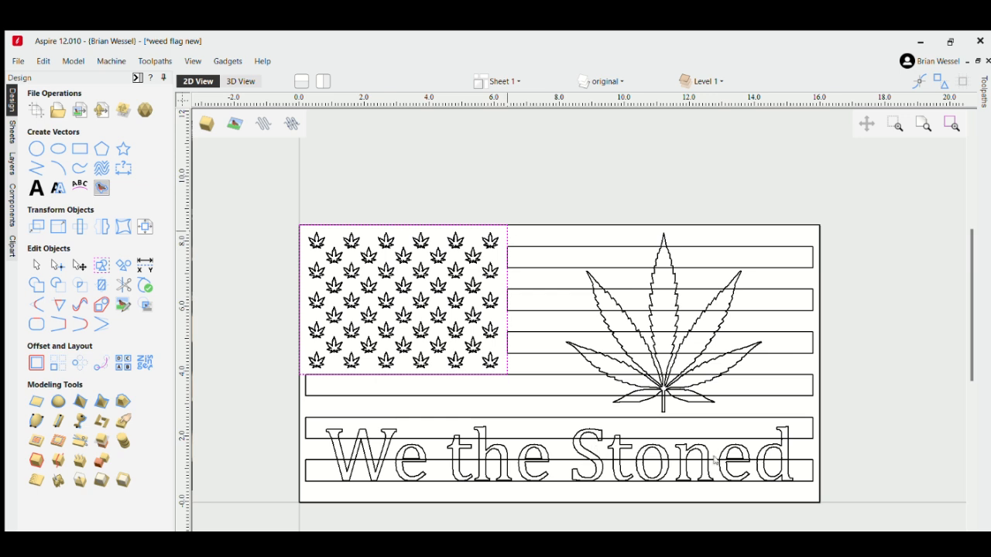
left_click(755, 498)
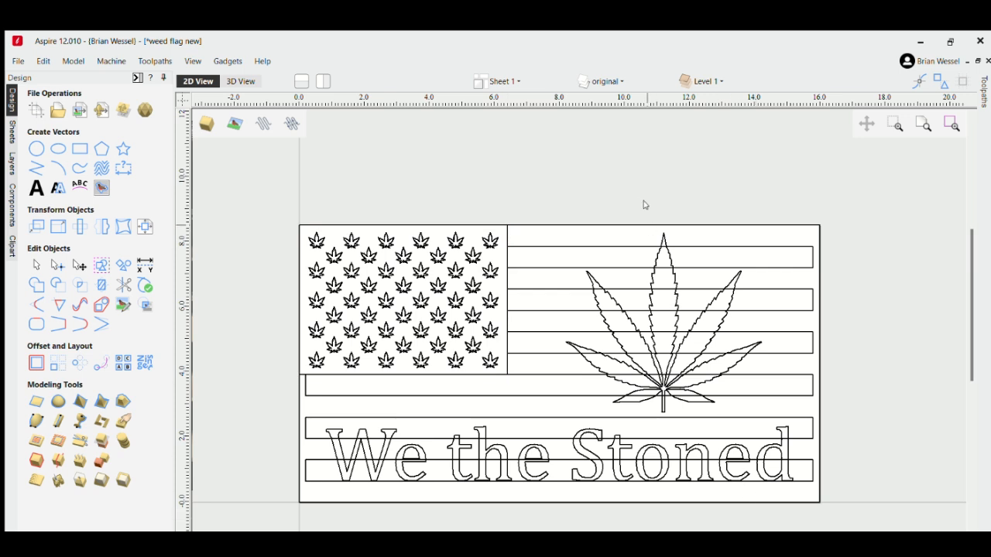
left_click(600, 82)
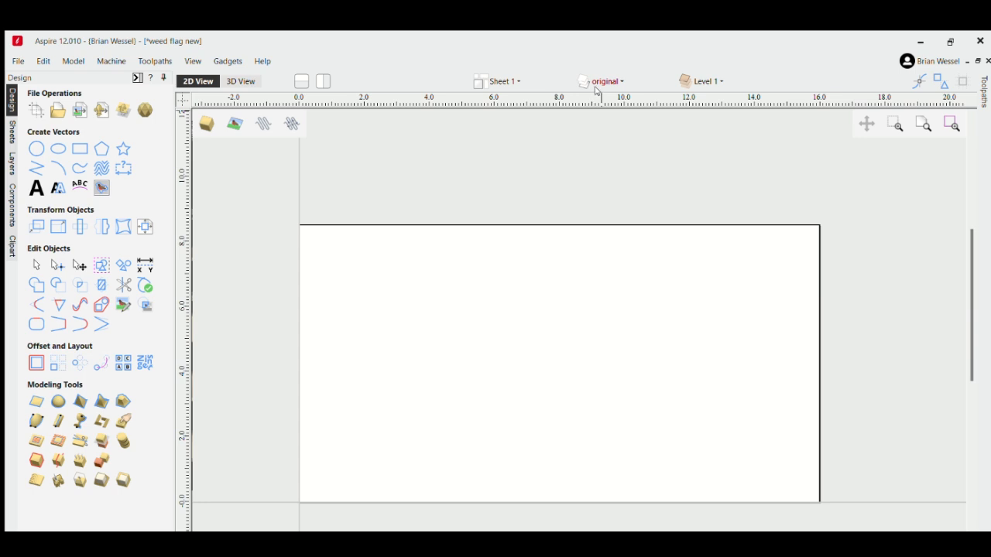
left_click(595, 86)
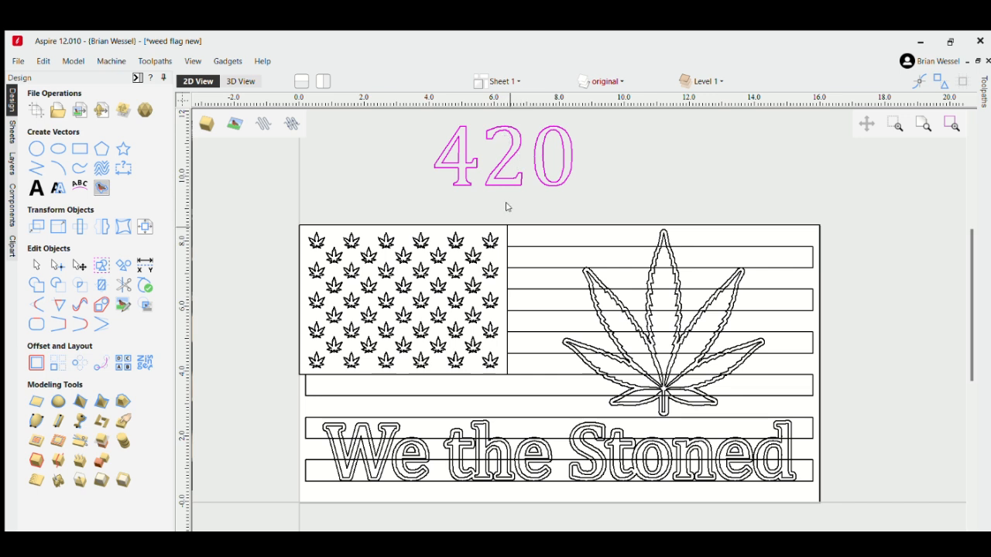
- Centre the "420" text horizontally and vertically on the rectangle around the small leaves
left_click(507, 226, "shift")
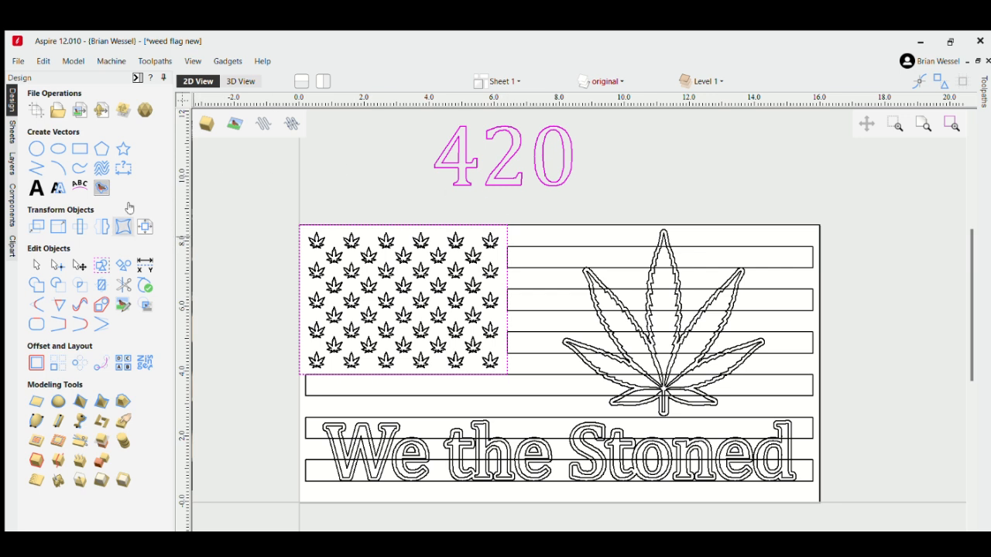
left_click(144, 226)
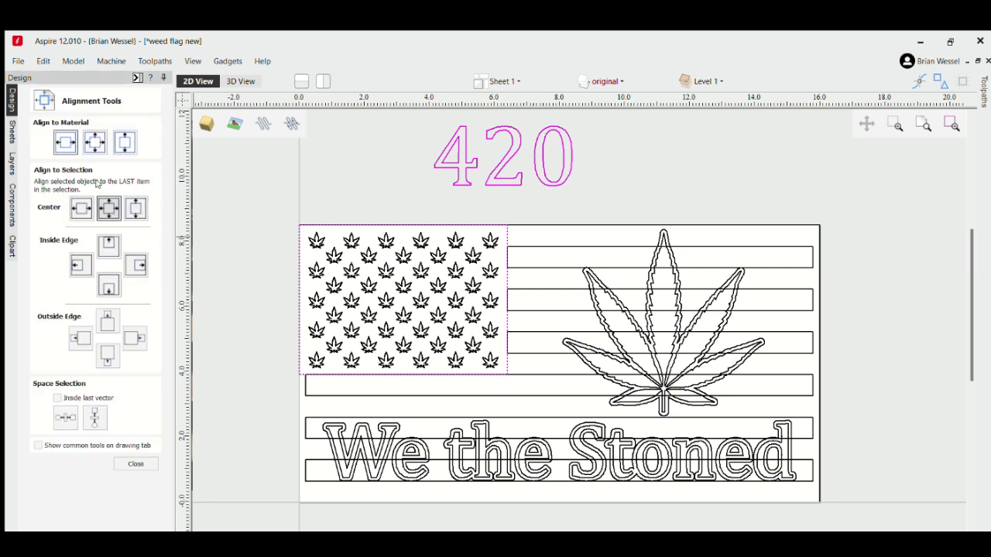
left_click(108, 207)
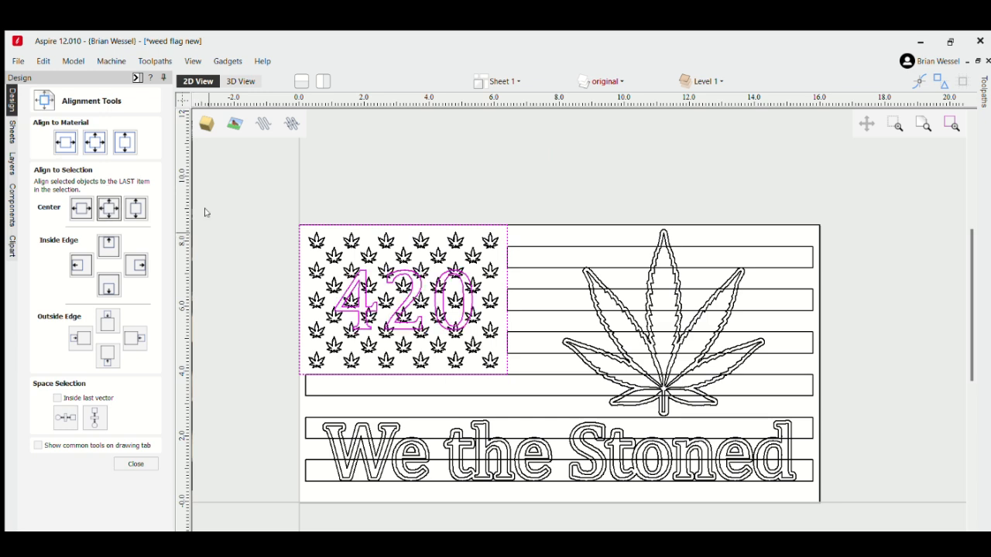
left_click(422, 140)
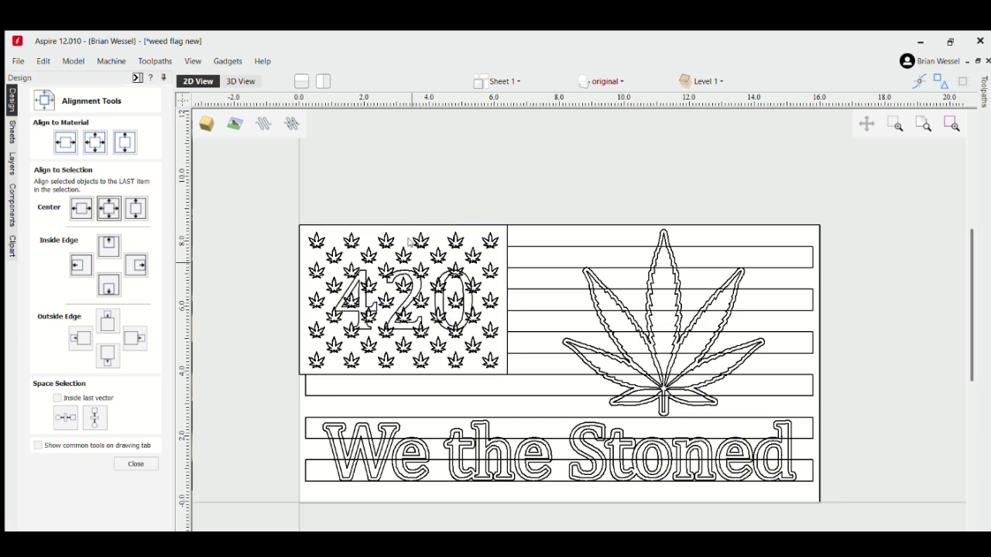
- Leave the alignment tool and enlarge the "420" text about its centre to a text height of about 2.35 inches
scroll(409, 294, "up", 3)
scroll(232, 203, "down", 2)
scroll(226, 199, "up", 3)
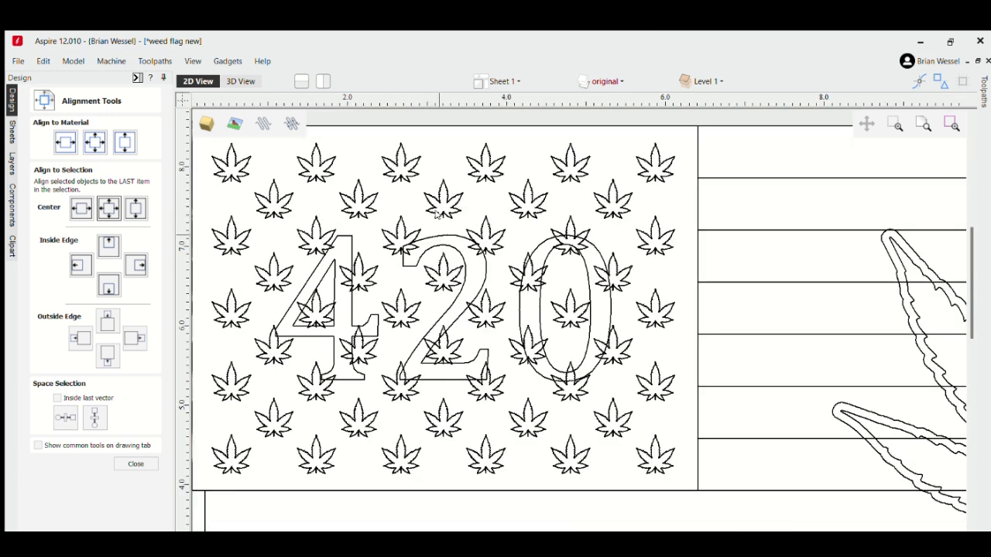
left_click(434, 226)
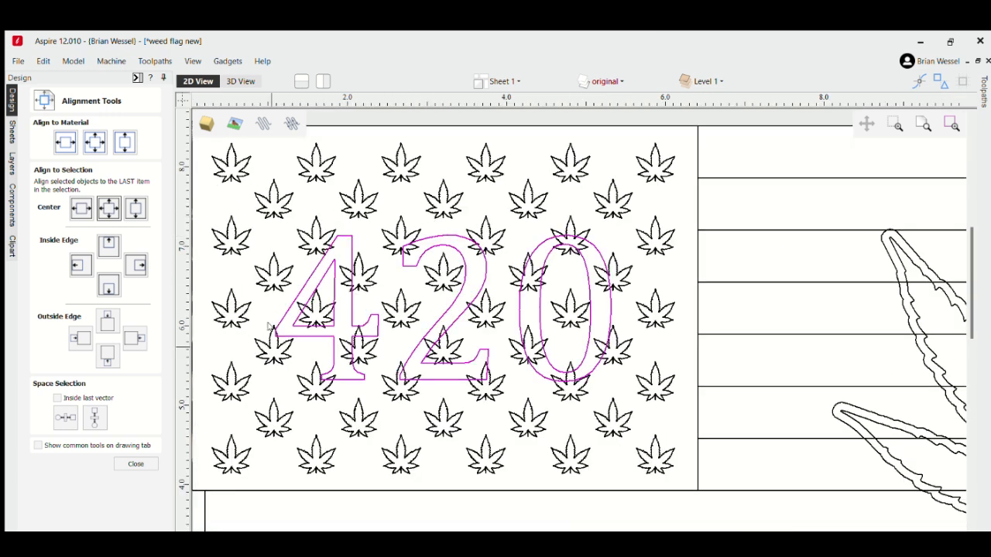
left_click(135, 463)
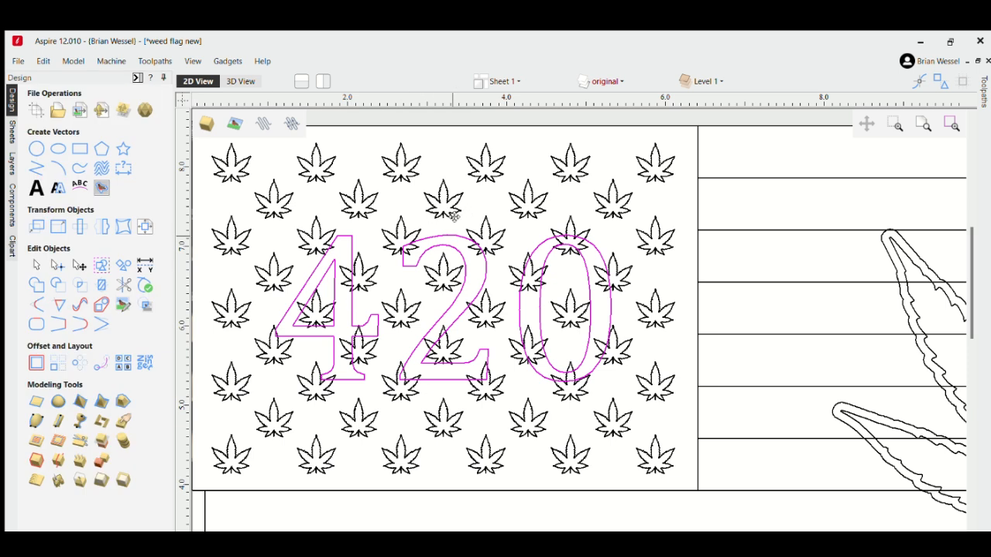
left_click(455, 218)
left_click_drag(617, 230, 633, 196)
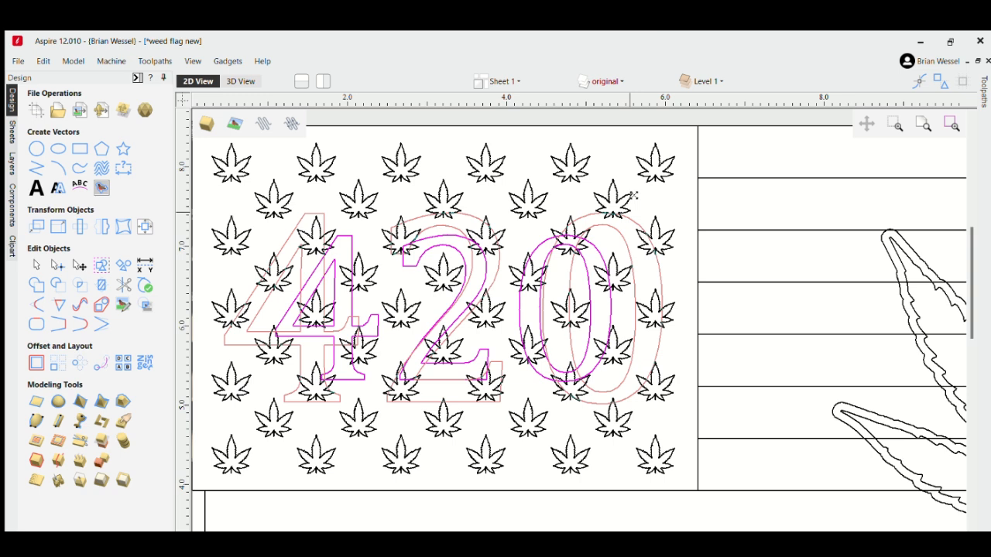
left_click_drag(634, 196, 634, 196)
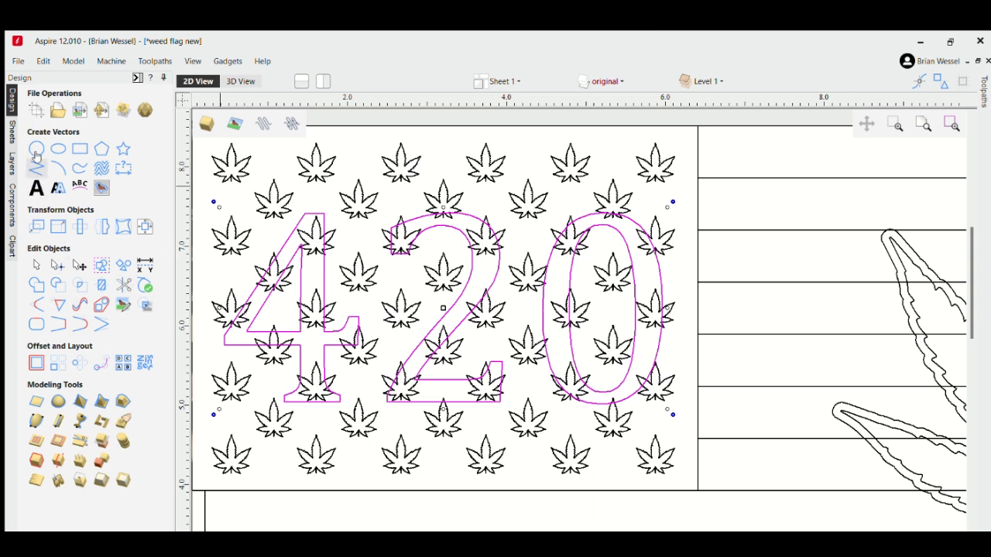
- Try out TrueType fonts on the "420" text, set it to Bodoni MT, and close the text tool
left_click(36, 188)
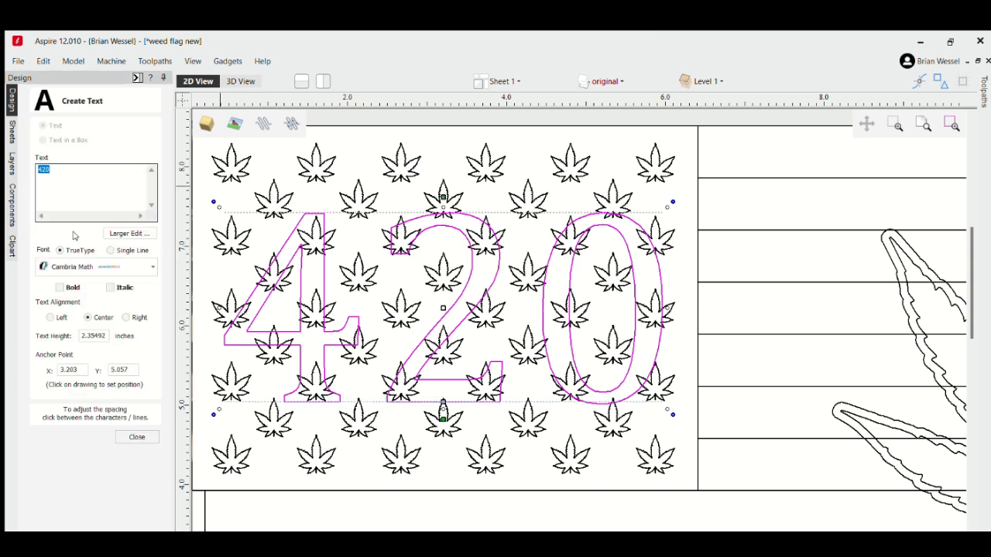
left_click(76, 266)
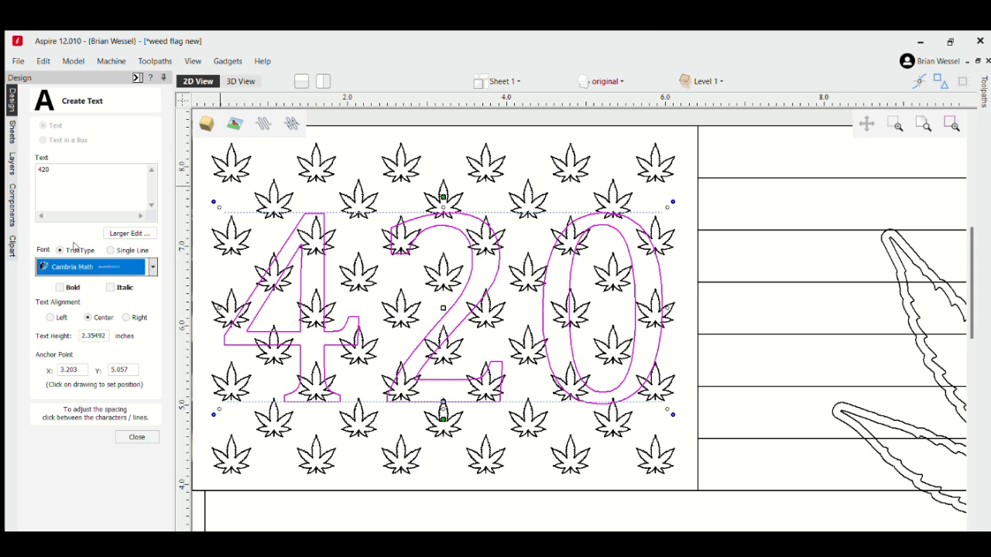
key("Down")
key("Down")
key("Down")
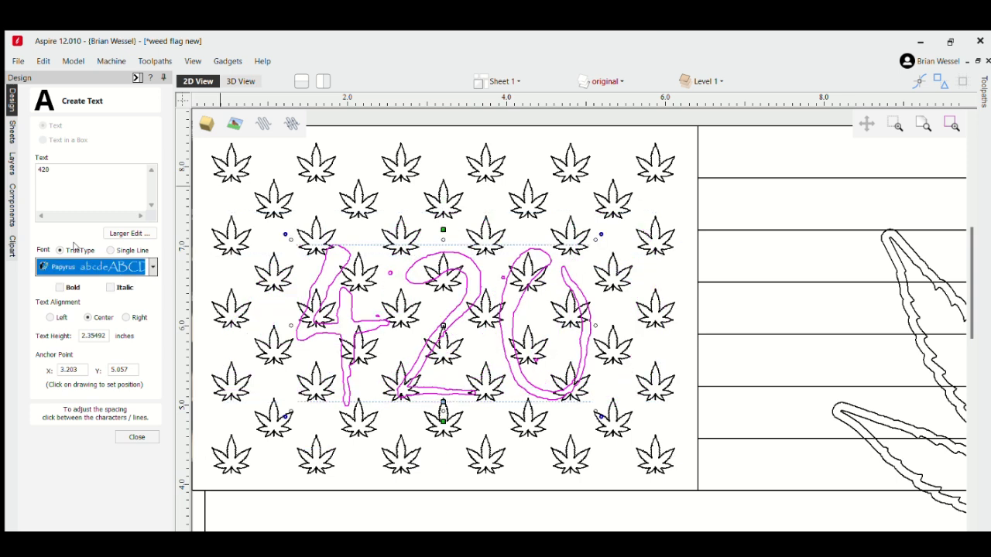
key("Up")
key("Up")
key("Up")
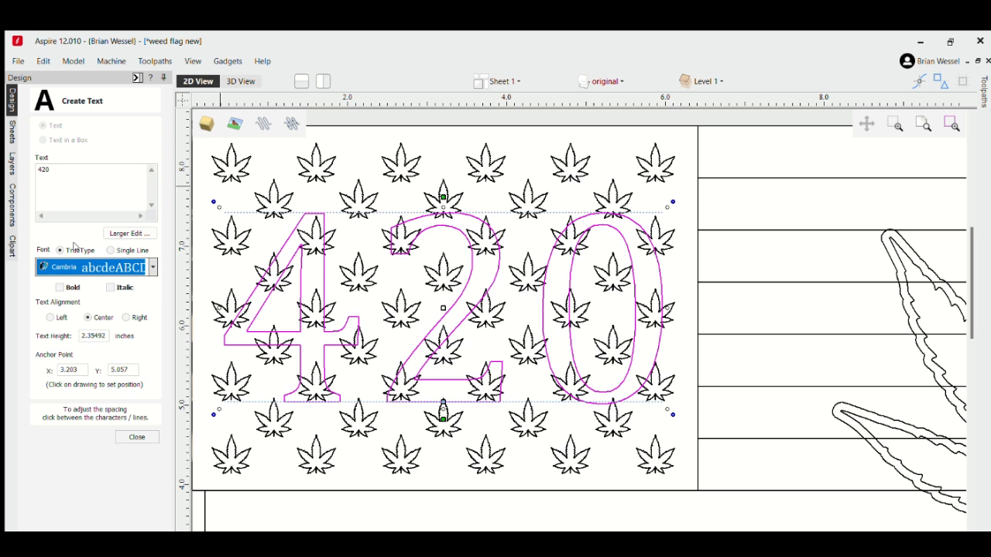
key("Down")
key("Down")
key("Down")
key("Down")
key("Down")
key("Down")
key("Down")
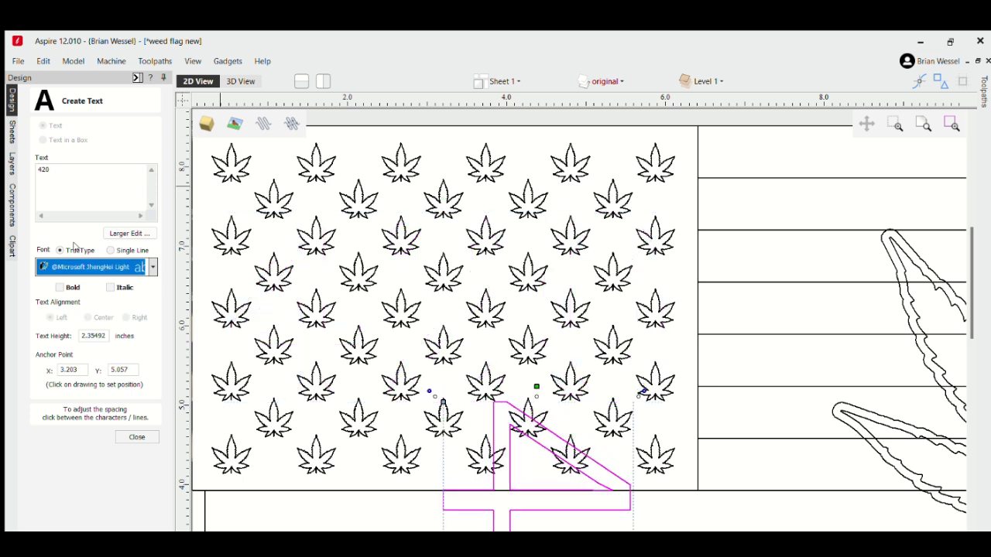
key("Down")
key("Down")
key("Down")
key("Down")
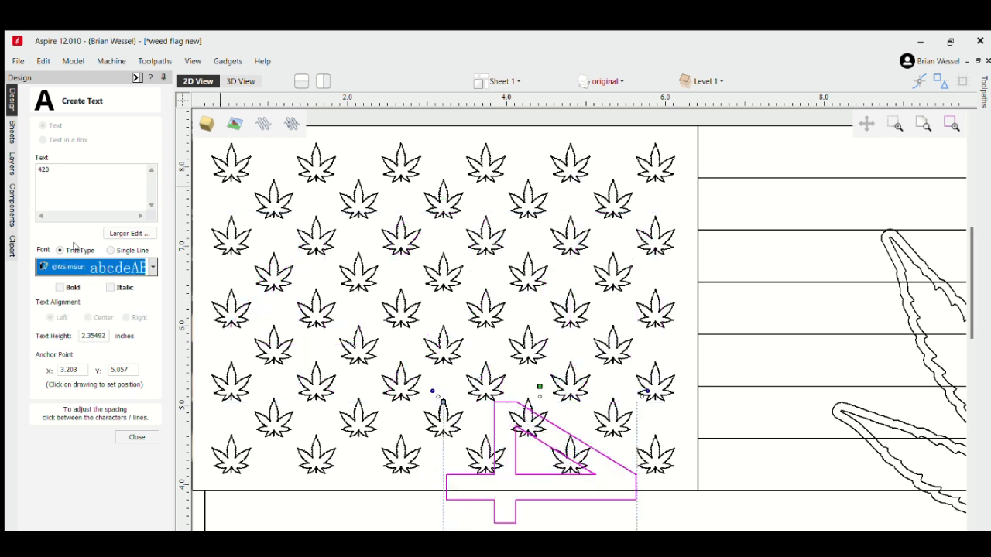
key("Down")
key("Down")
key("Down")
key("Down")
key("Down")
key("Down")
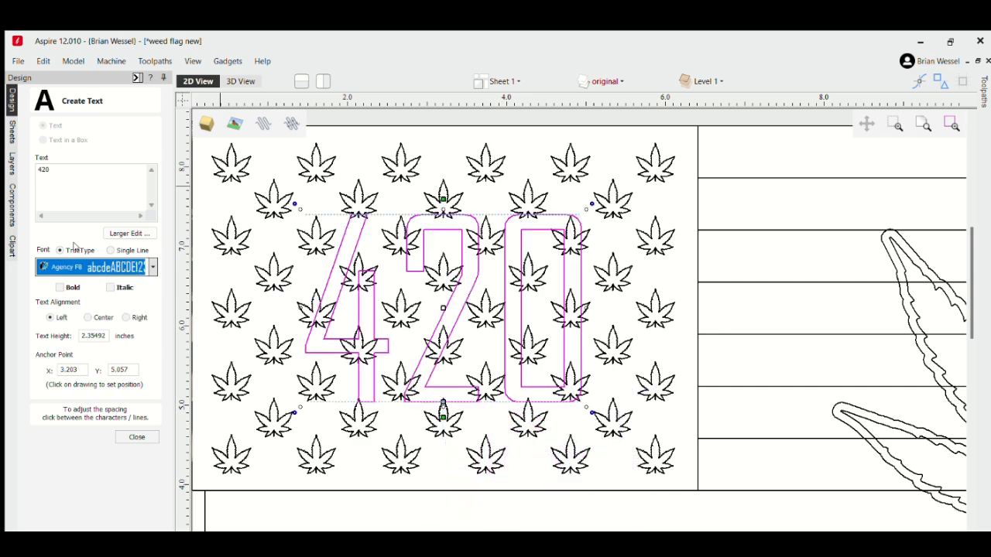
key("Down")
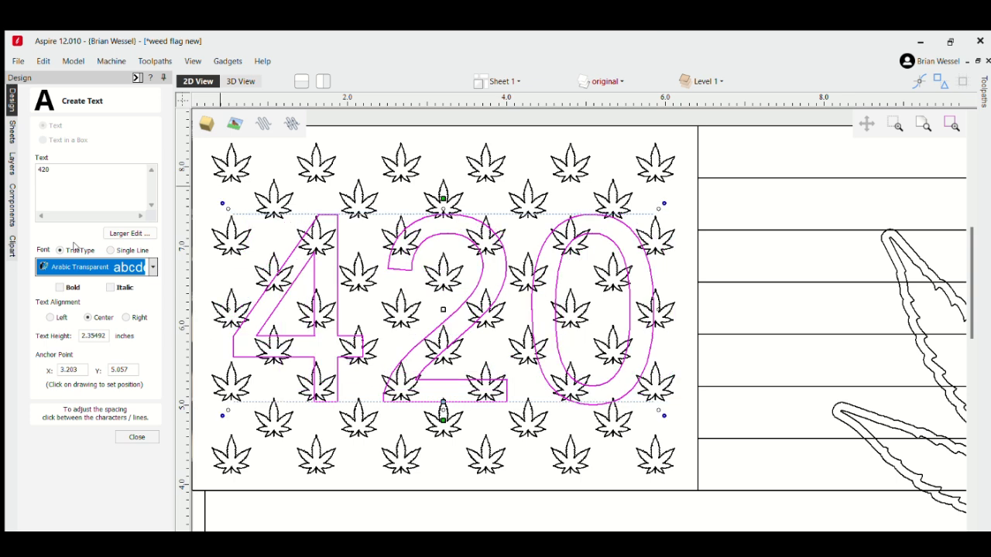
key("Down")
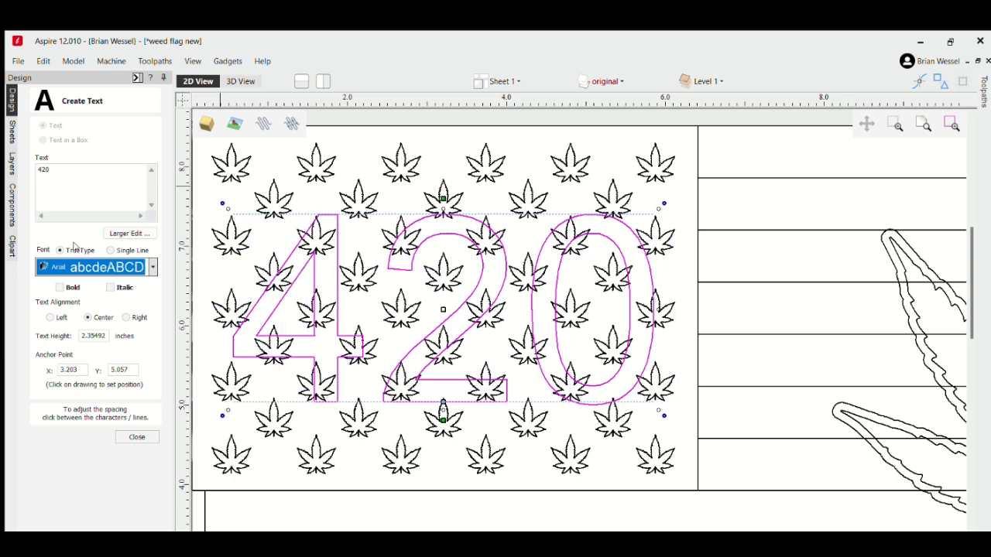
key("Down")
key("Down")
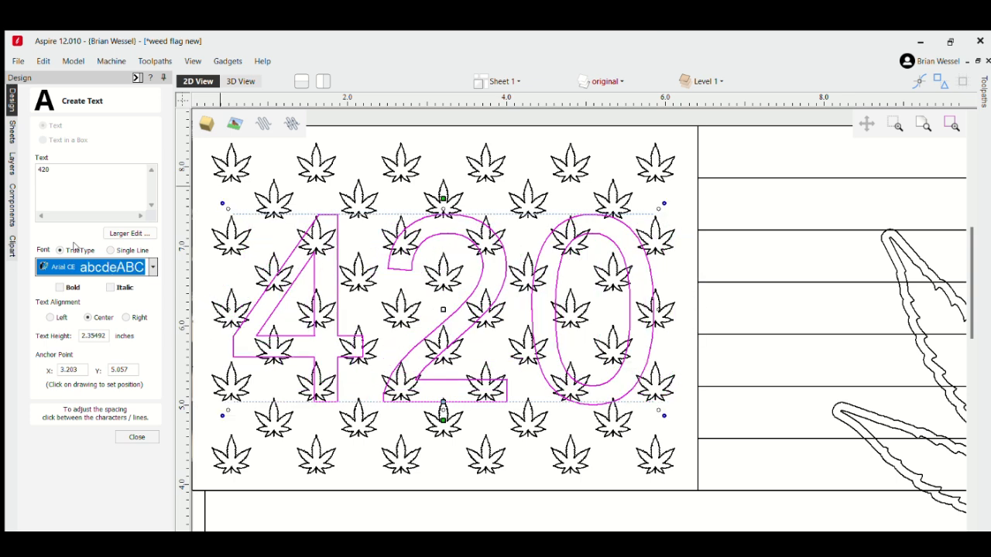
key("Down")
key("Down")
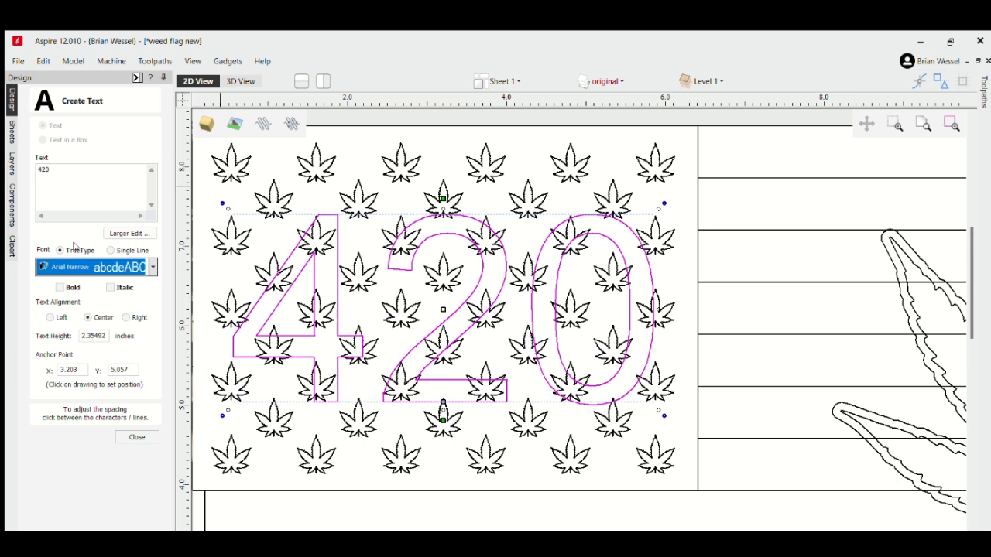
key("Down")
key("Down")
key("Down")
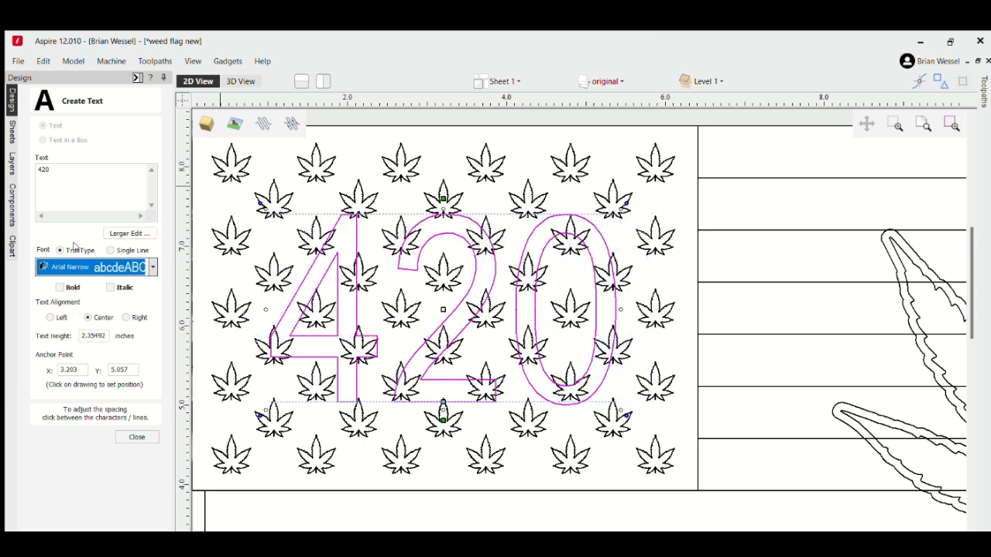
key("Down")
key("Down")
key("Down")
key("Down")
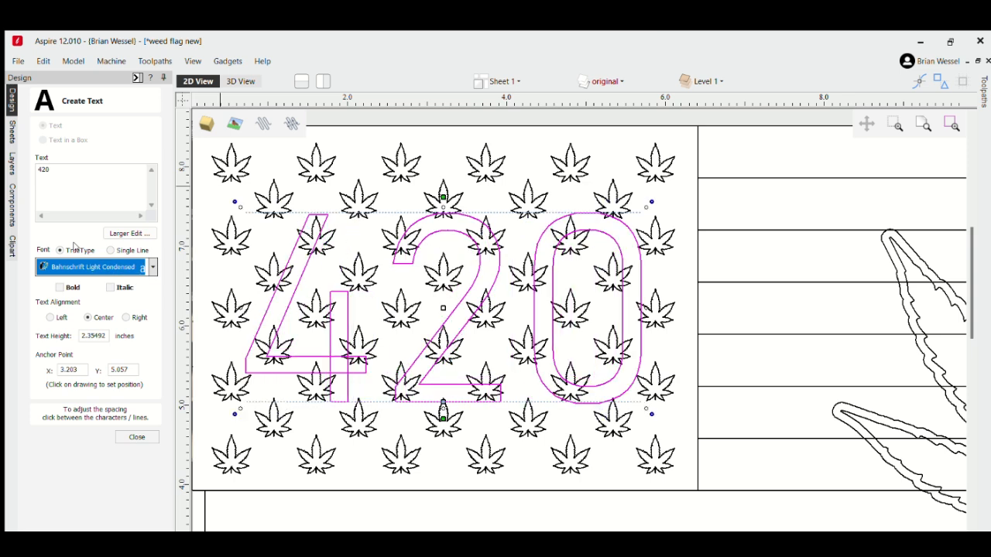
key("Down")
key("Down")
key("Down")
key("Down")
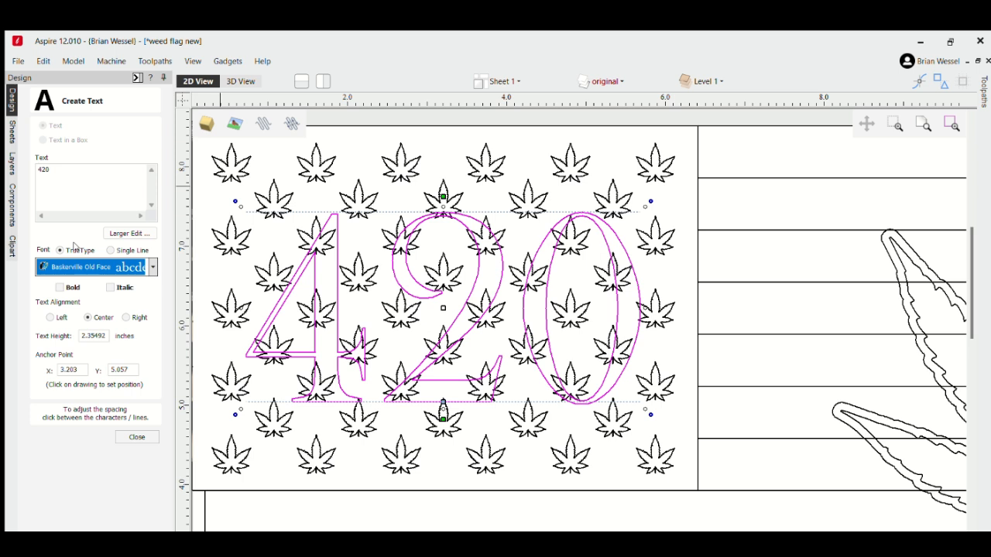
key("Down")
key("Down")
key("Down")
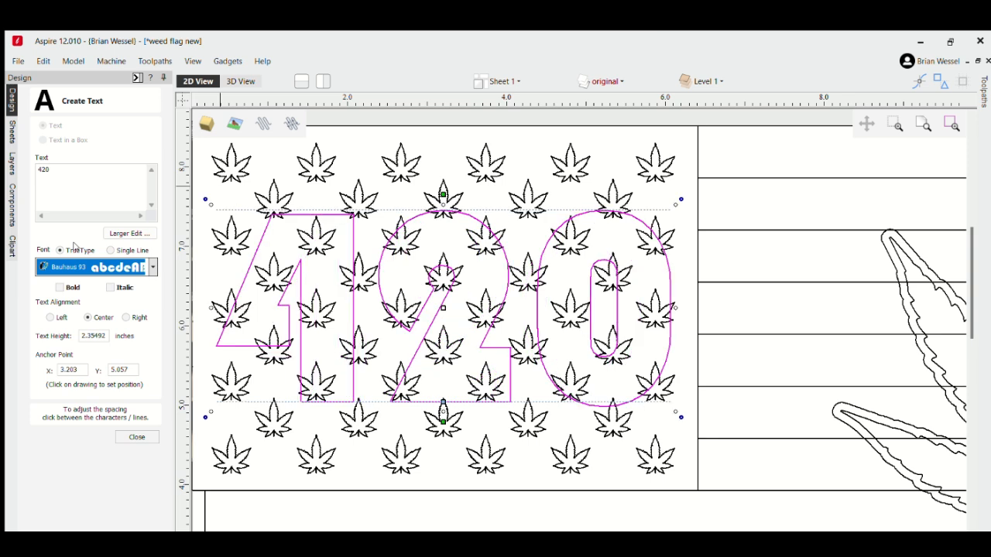
key("Down")
key("Down")
key("Down")
key("Down")
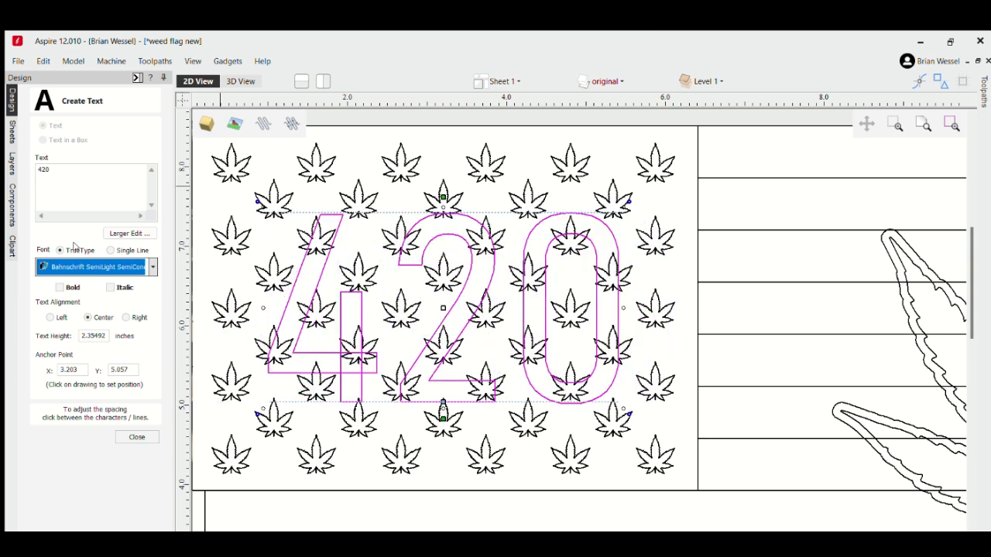
key("Down")
key("Down")
key("Down")
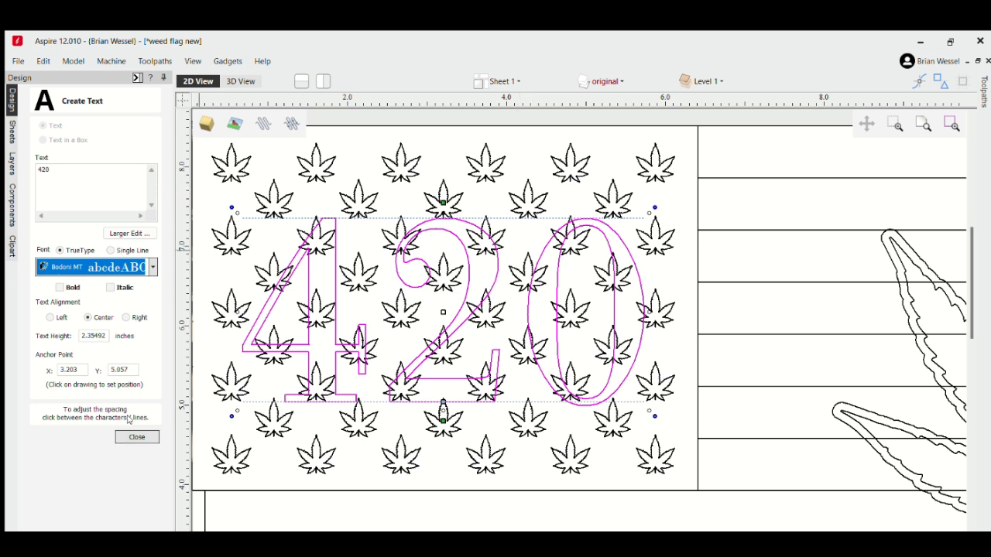
left_click(137, 438)
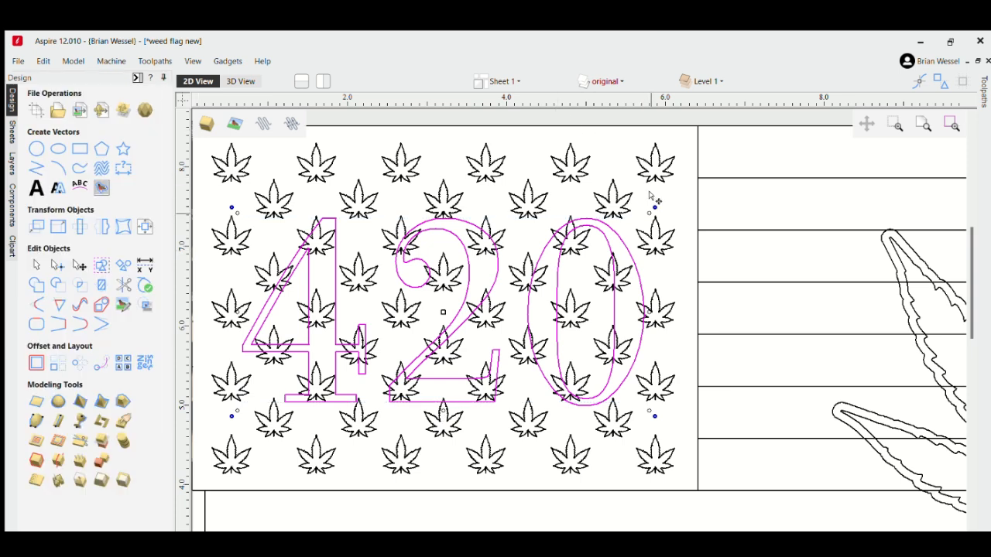
- Enlarge the Bodoni MT "420" about its centre until it is about 5.5 inches wide over the small leaves
left_click_drag(655, 195, 662, 189)
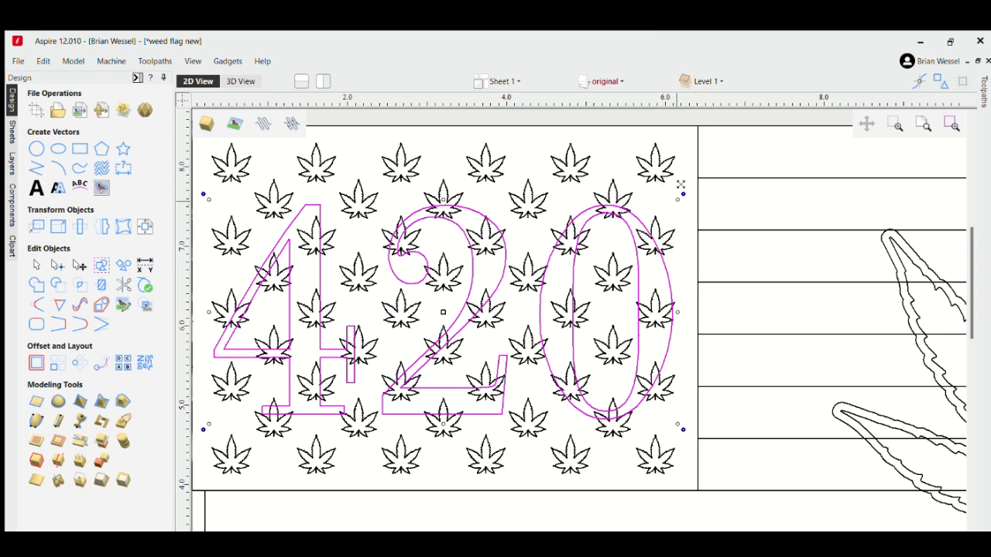
left_click_drag(680, 184, 665, 190)
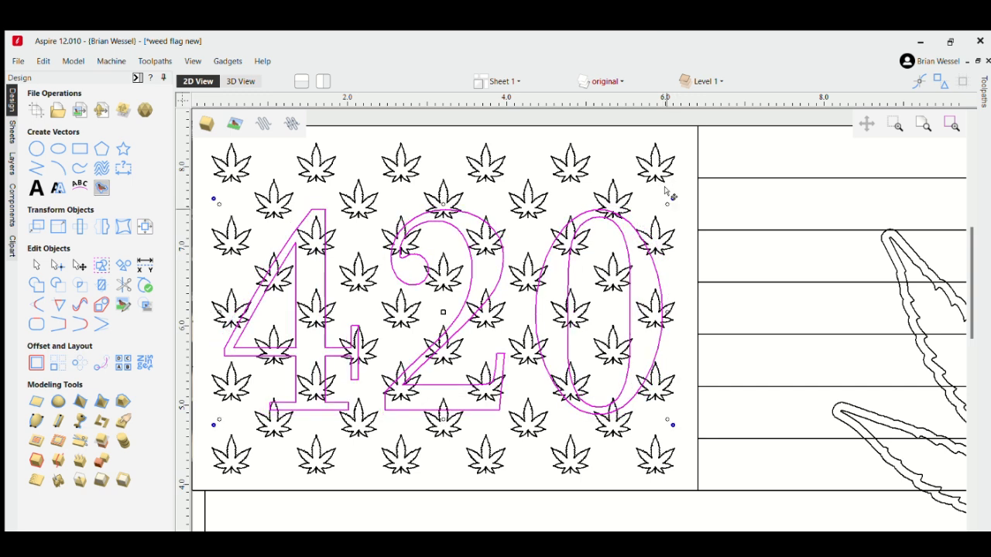
- Offset the "420" text outwards by 0.1 inches without sharp corners, and group the offset outlines
left_click(36, 361)
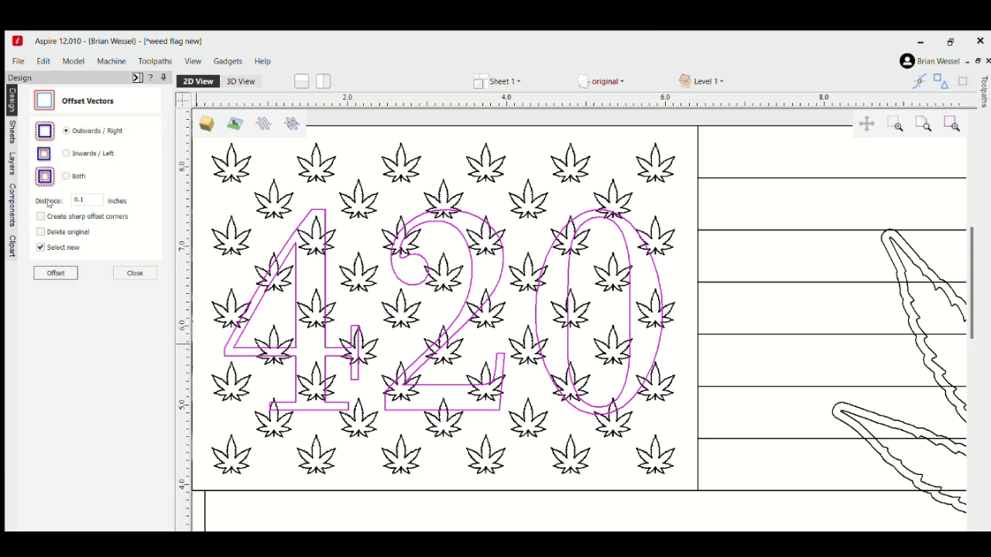
left_click(55, 272)
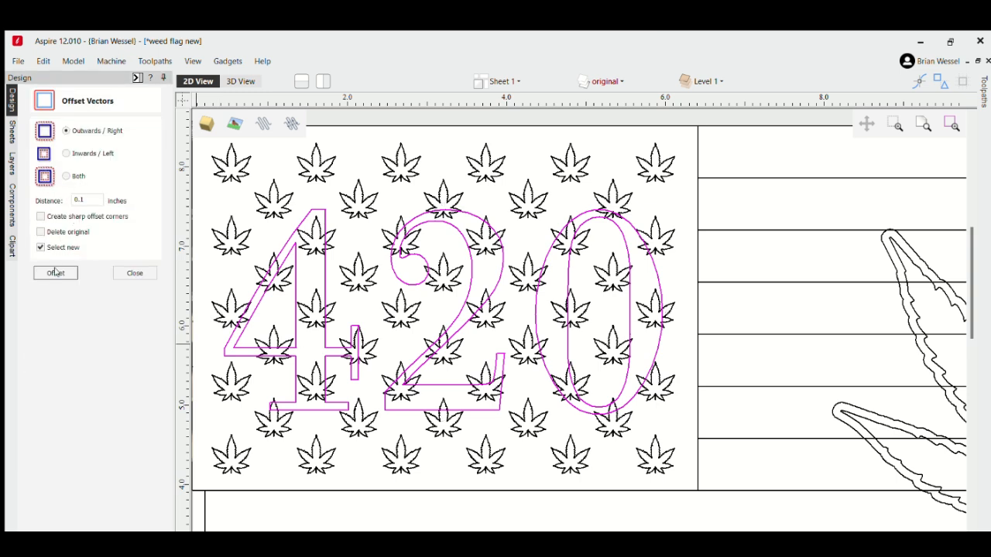
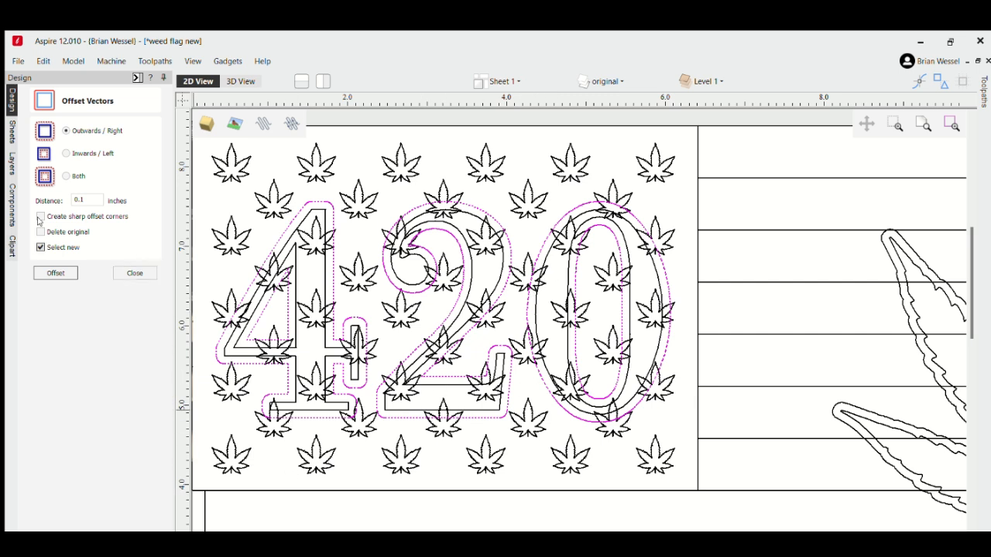
left_click(135, 272)
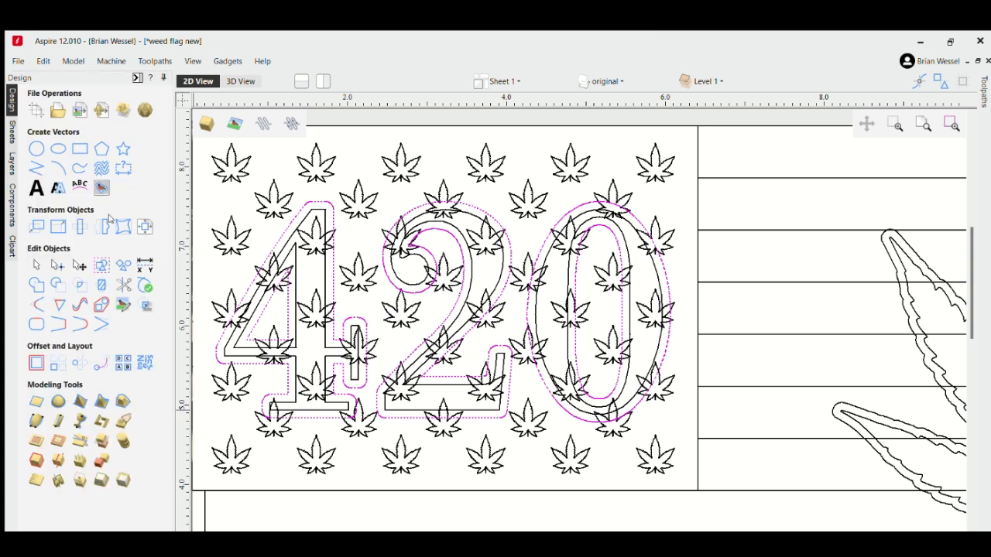
left_click(102, 264)
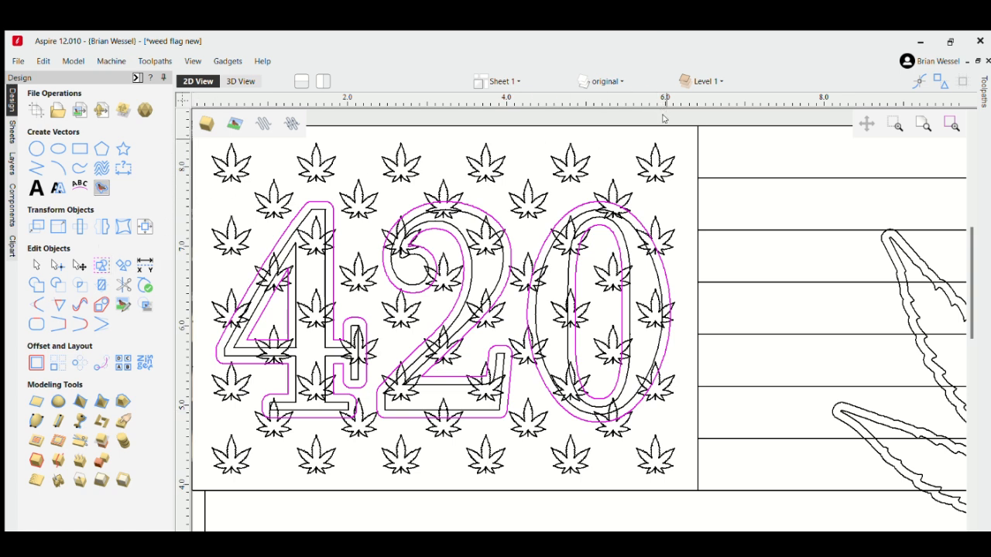
left_click_drag(667, 139, 666, 110)
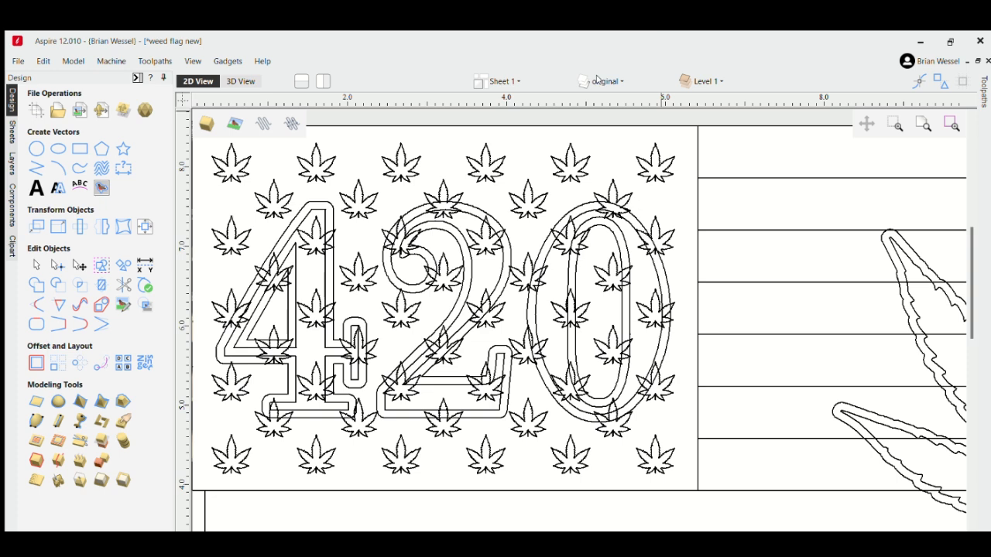
- Make "new" the active layer with the "original" layer hidden, and select the "420" text
key("ctrl+z")
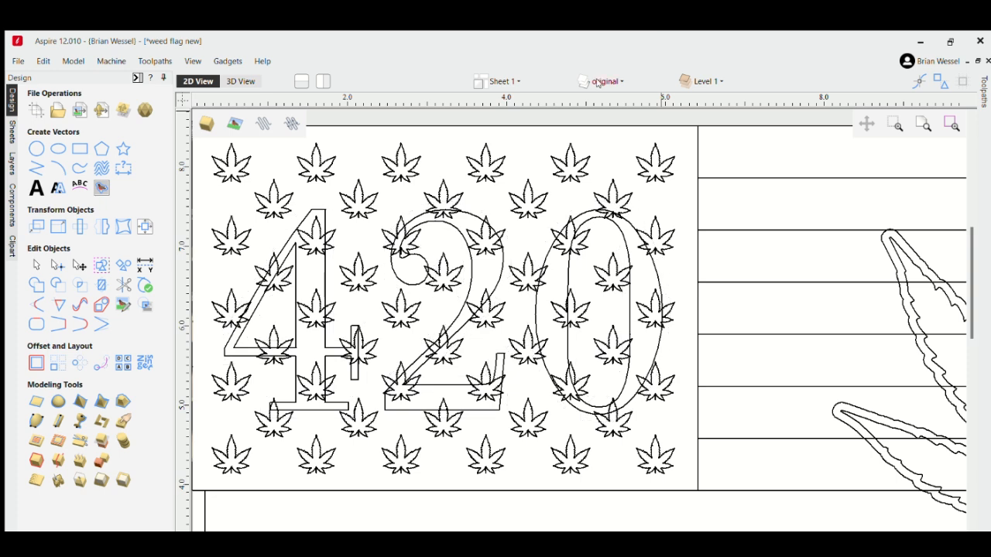
left_click(642, 91)
left_click(318, 209)
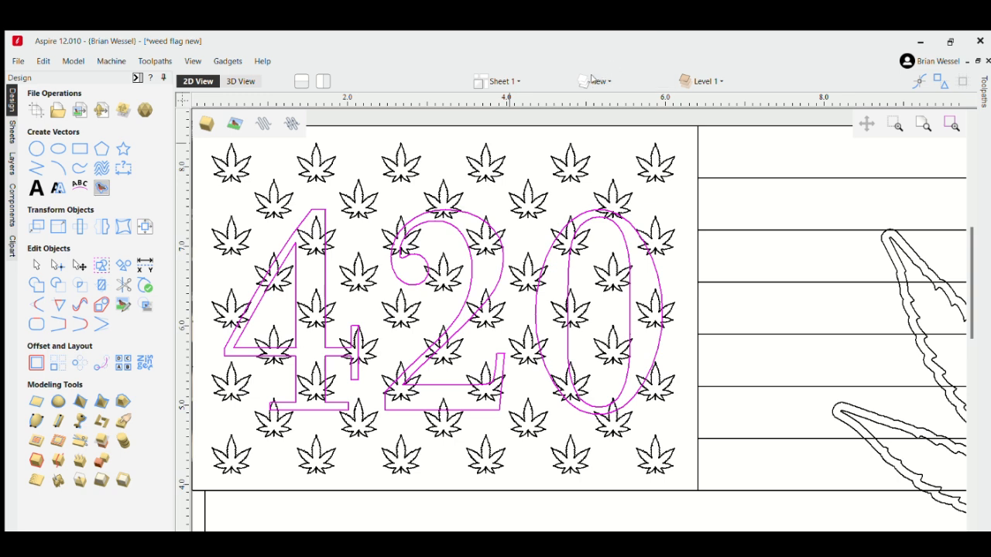
key("ctrl+z")
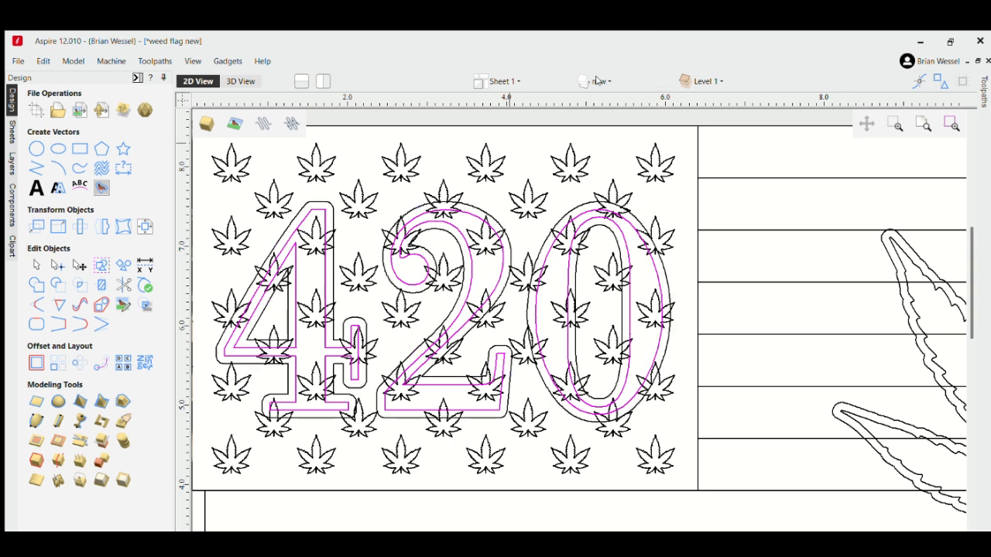
key("ctrl+z")
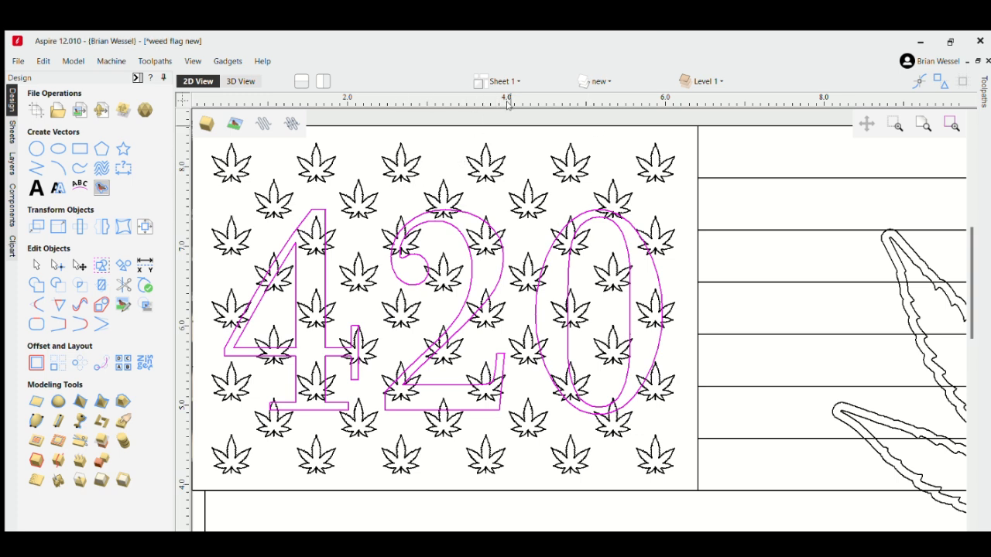
- Offset the "420" text outwards by 0.1 inches and group the resulting outlines
left_click(486, 127)
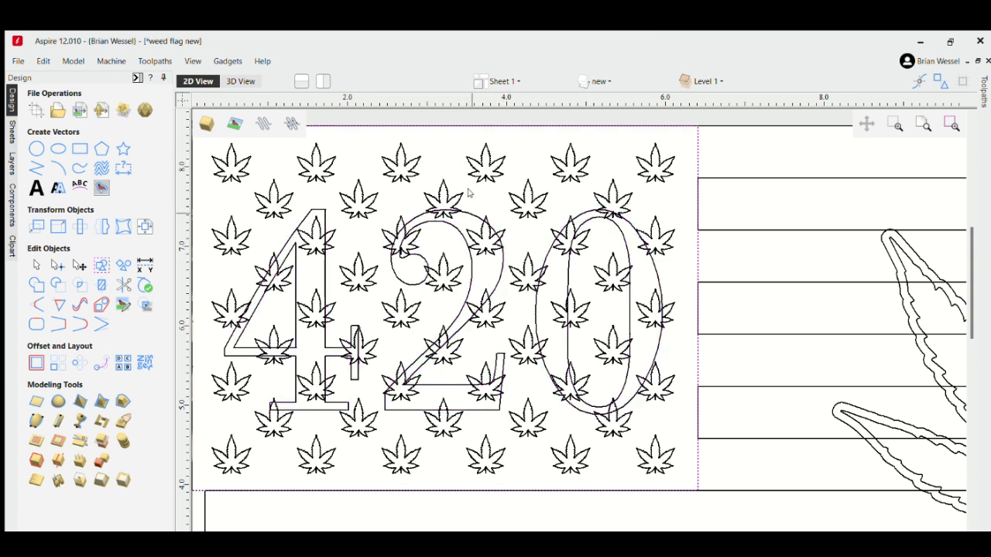
key("ctrl+z")
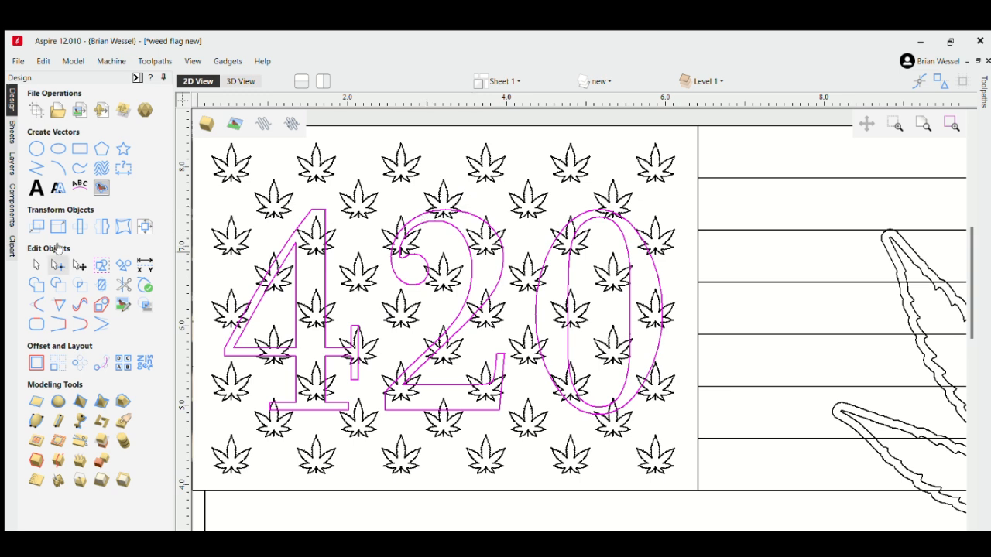
left_click(37, 362)
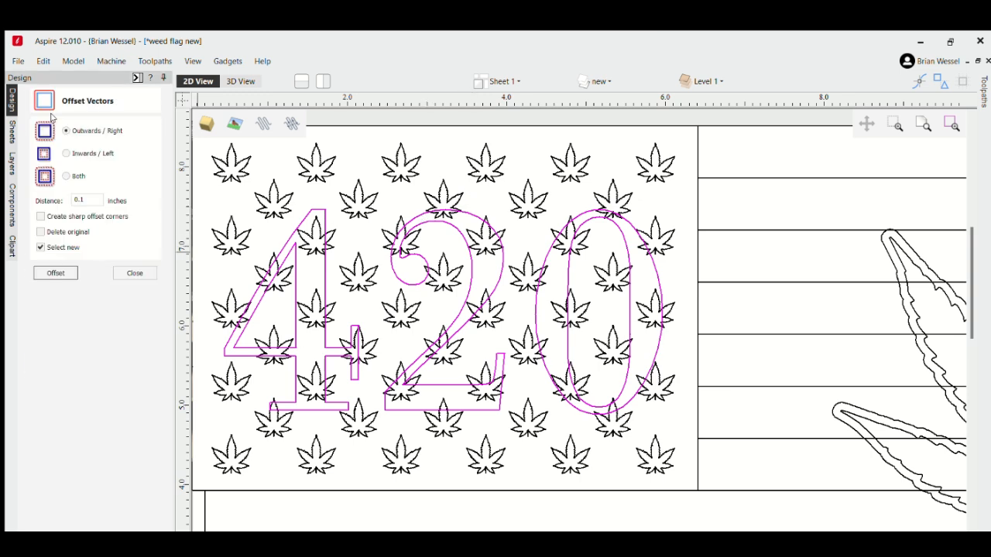
left_click(55, 273)
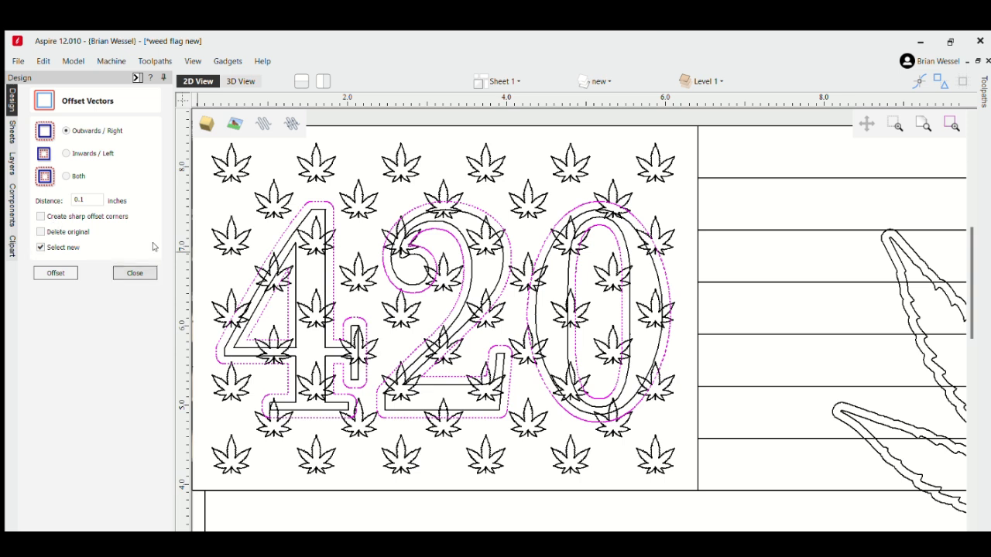
left_click(135, 272)
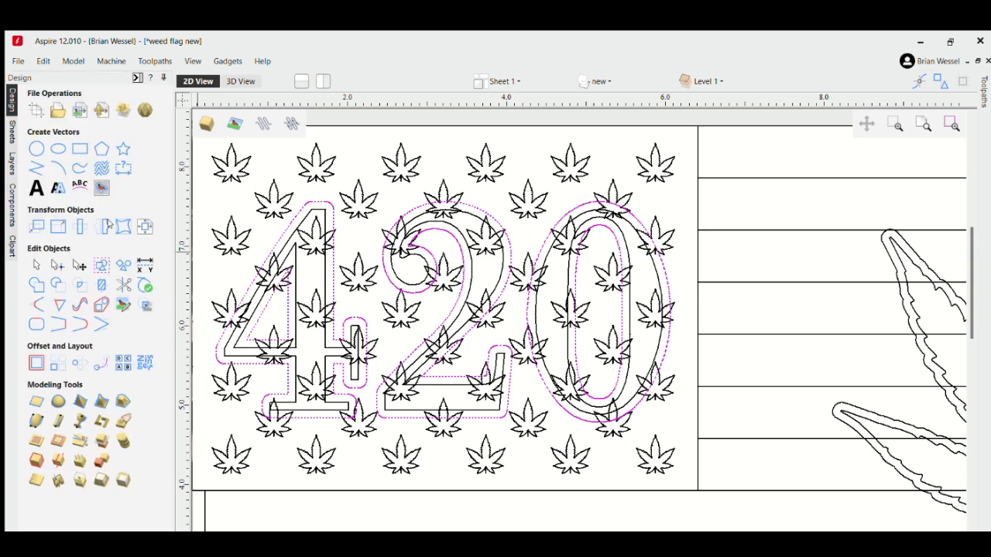
key("Escape")
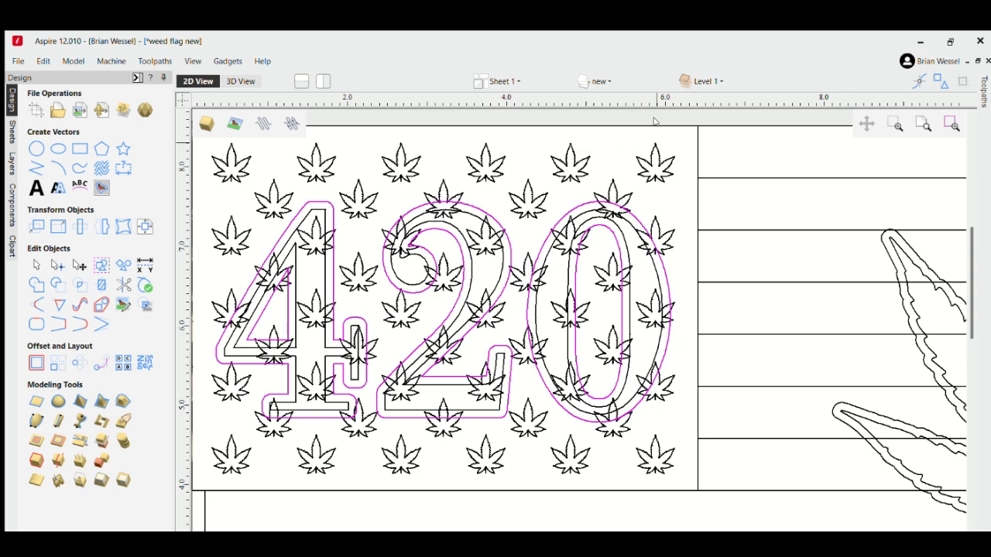
- Subtract the grouped "420" offset outline from the small leaves, leaving the original "420" text out of the selection
left_click_drag(664, 140, 210, 436)
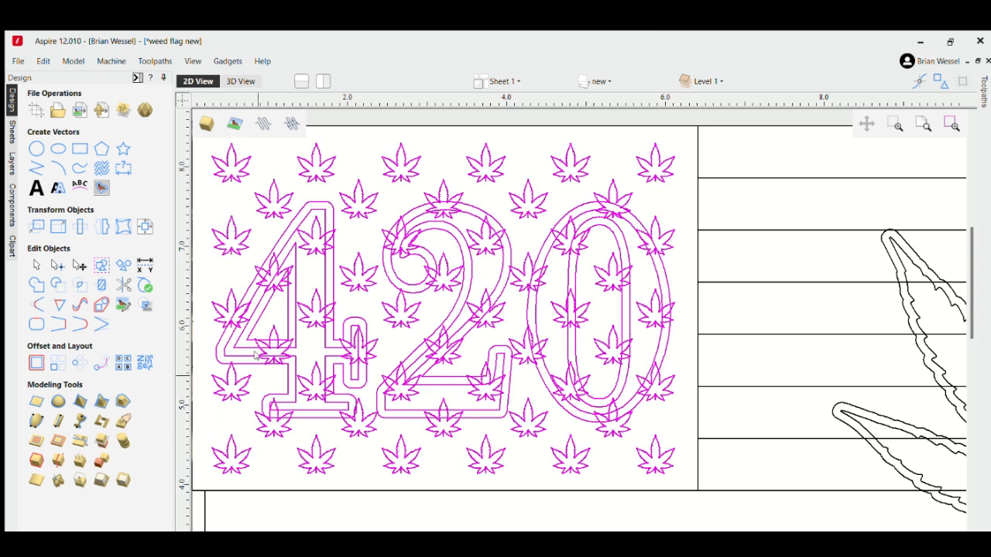
left_click(321, 184, "shift")
left_click(323, 183, "shift")
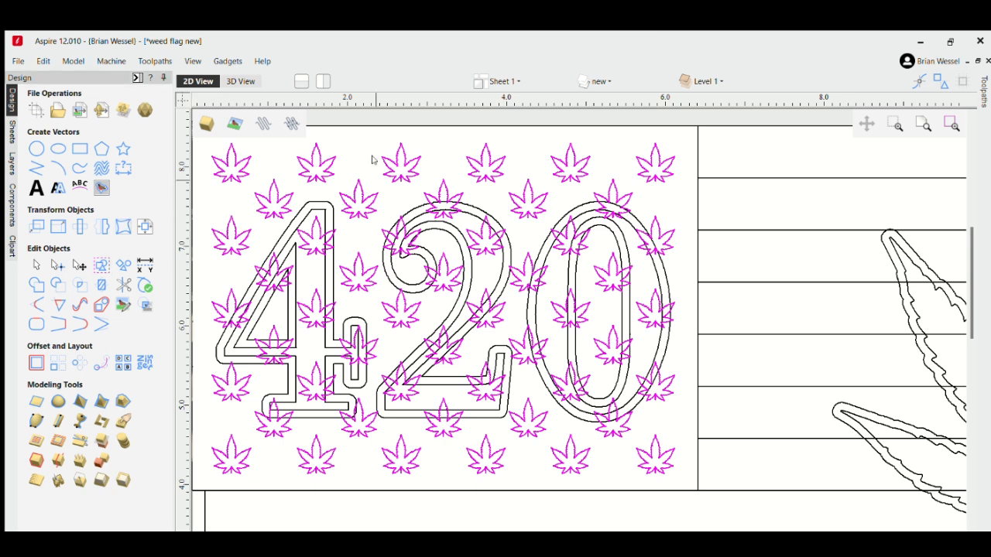
left_click(677, 182)
left_click(669, 154)
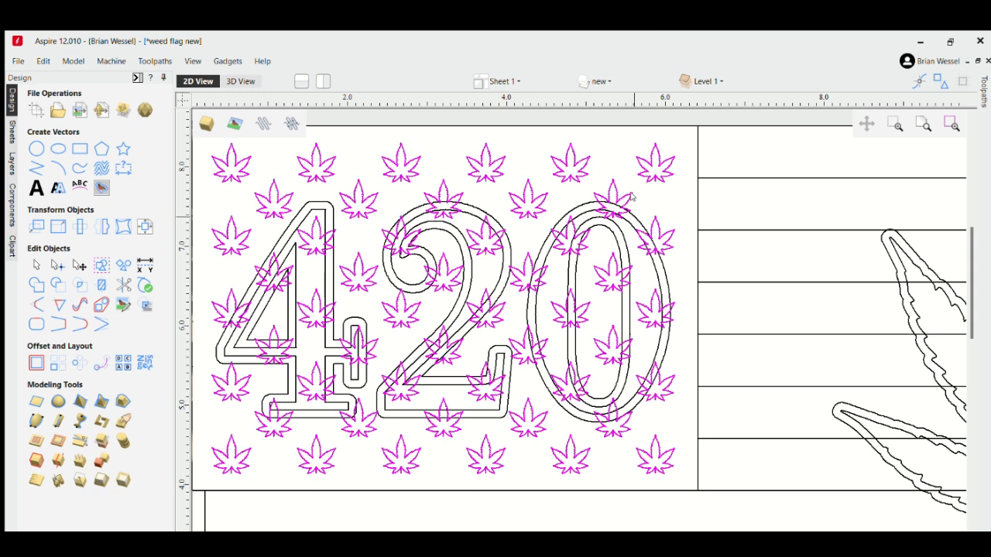
left_click(639, 220, "shift")
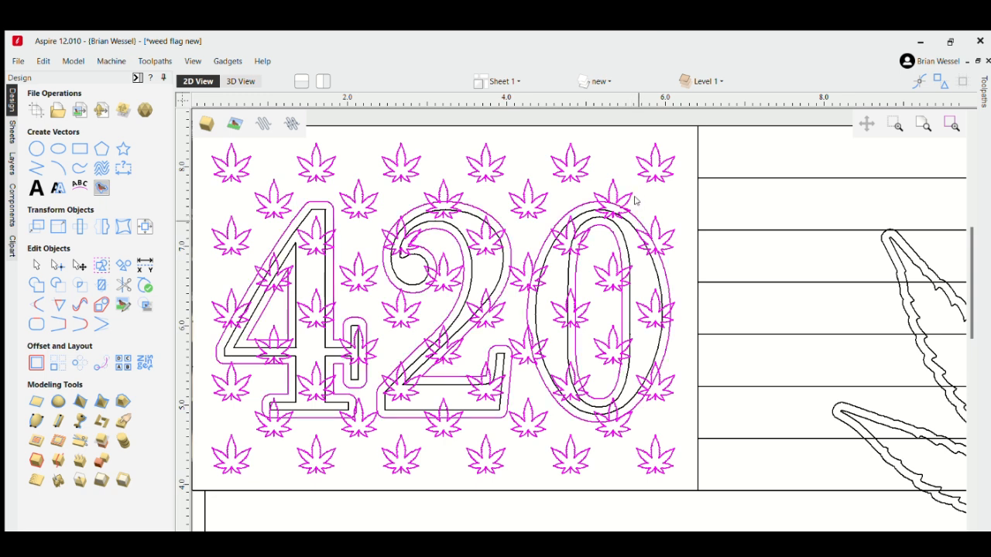
left_click(57, 269)
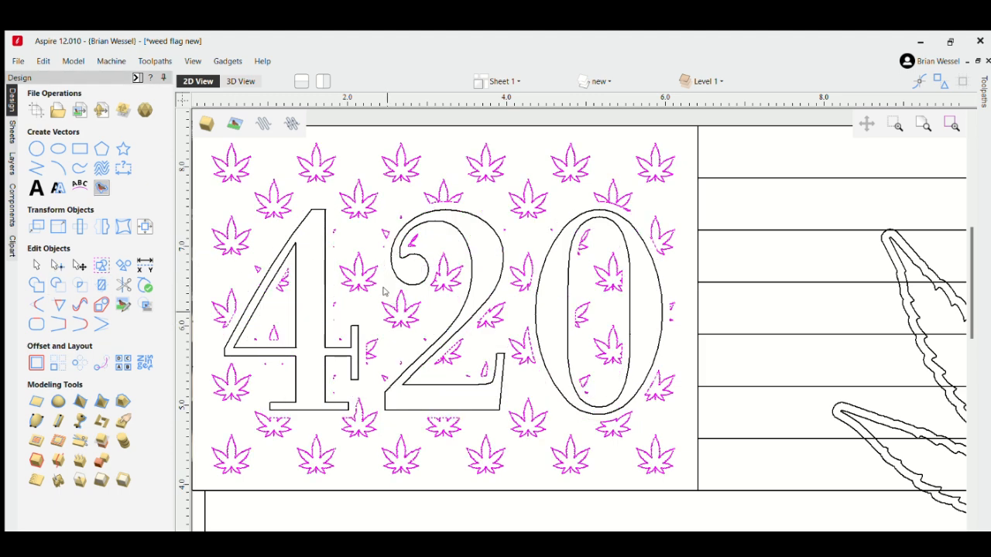
- Select all the trimmed small leaves without the "420" text, and finish by clearing the selection
scroll(385, 291, "down", 3)
scroll(386, 291, "down", 1)
scroll(445, 319, "up", 1)
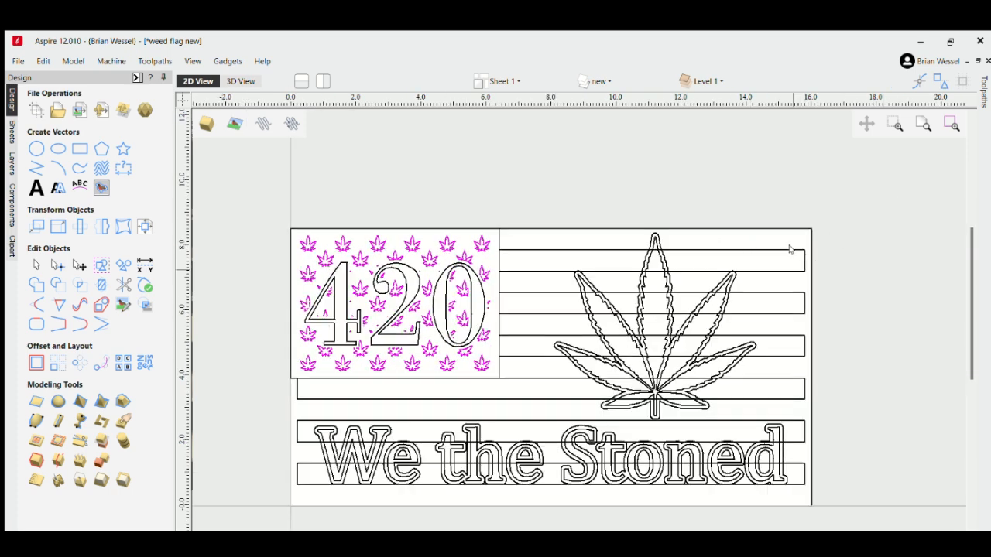
left_click(785, 248)
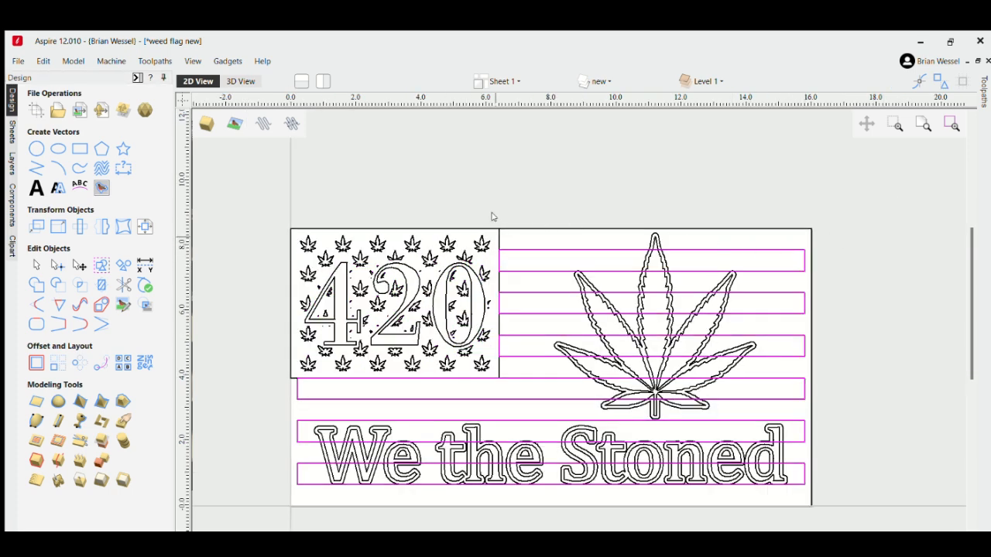
left_click_drag(496, 236, 298, 346)
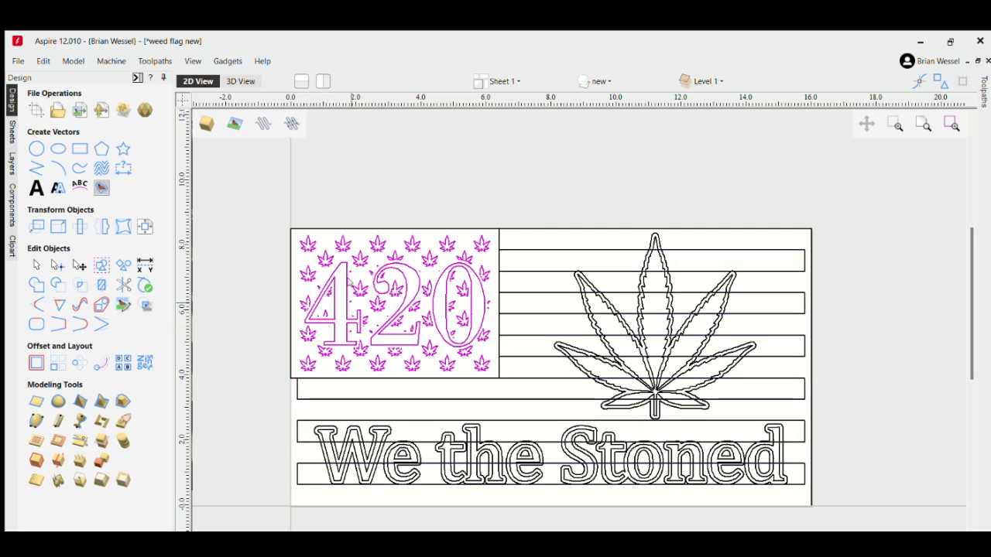
left_click(341, 274, "ctrl")
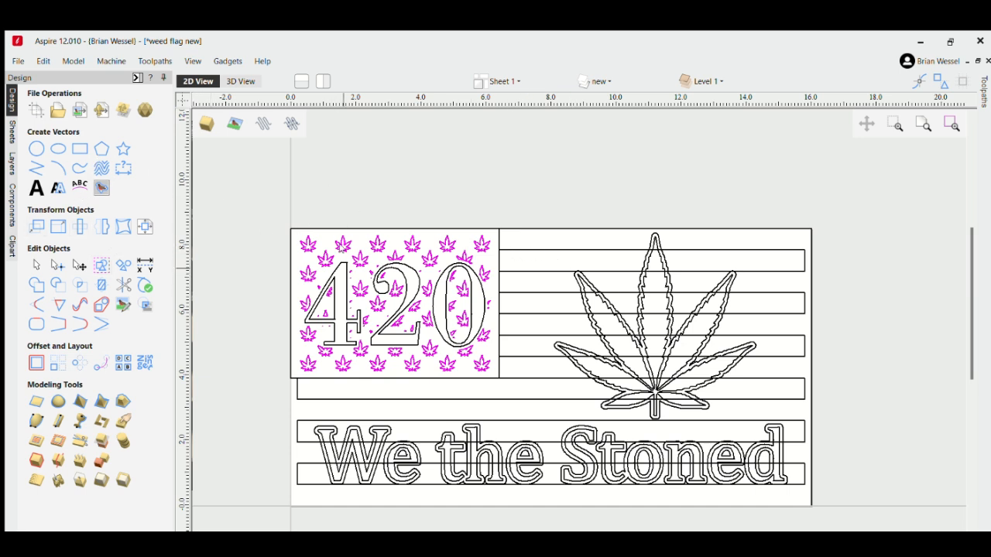
left_click(395, 212)
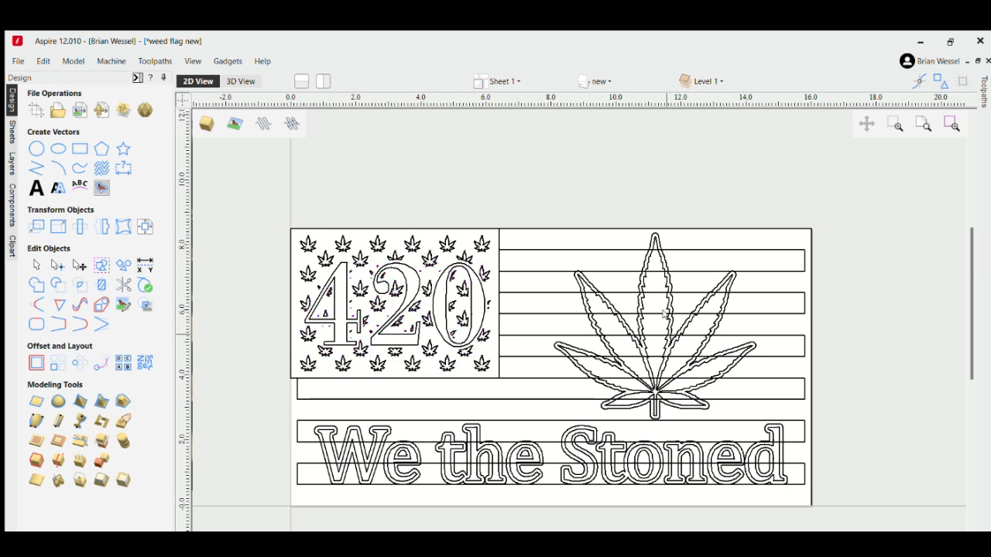
- Subtract the large leaf's outer offset outline from the stripes and group the trimmed stripes
left_click(769, 250)
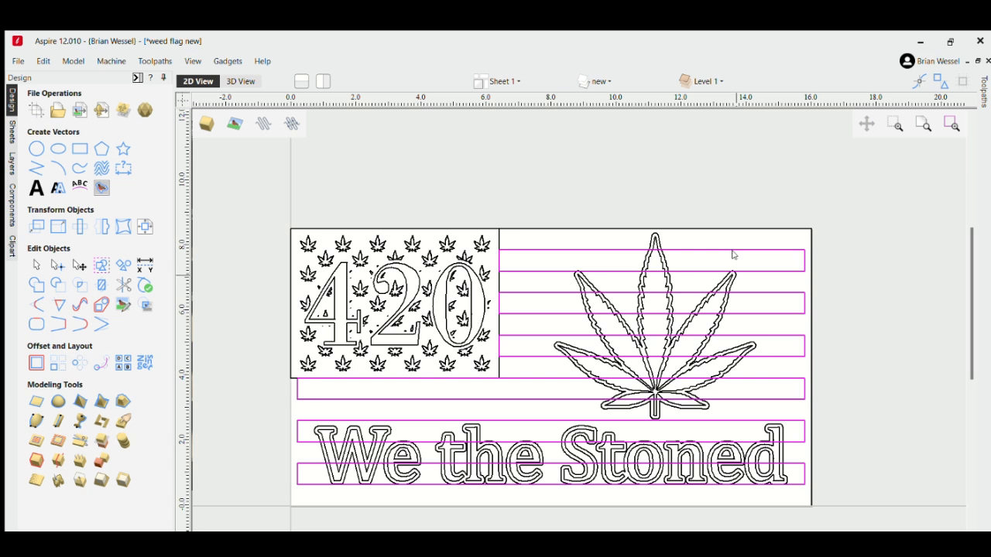
left_click(734, 255)
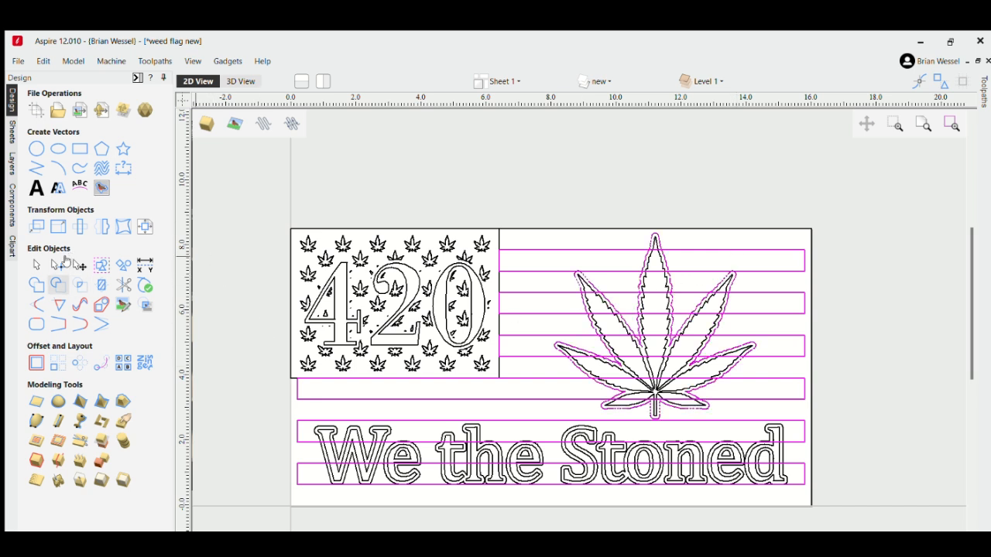
left_click(59, 284)
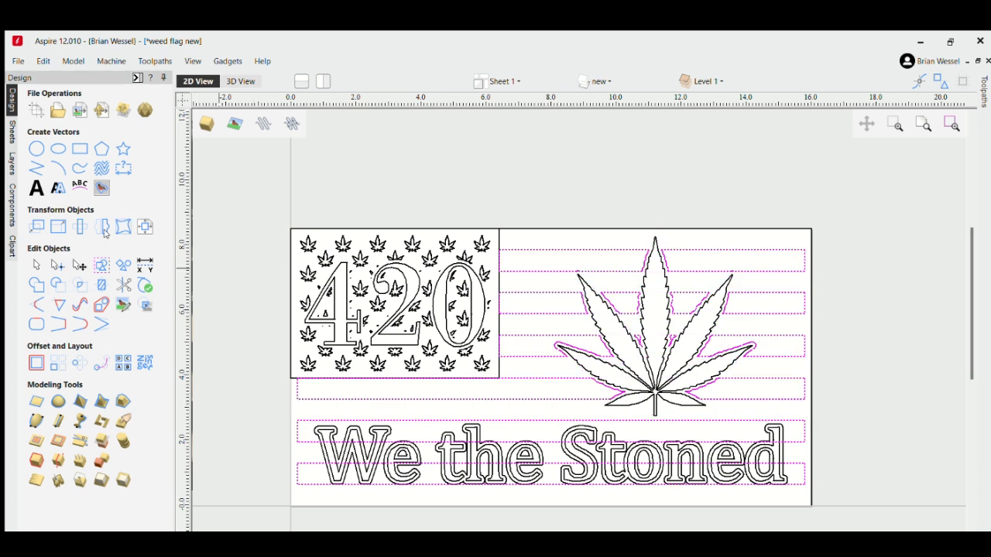
key("Escape")
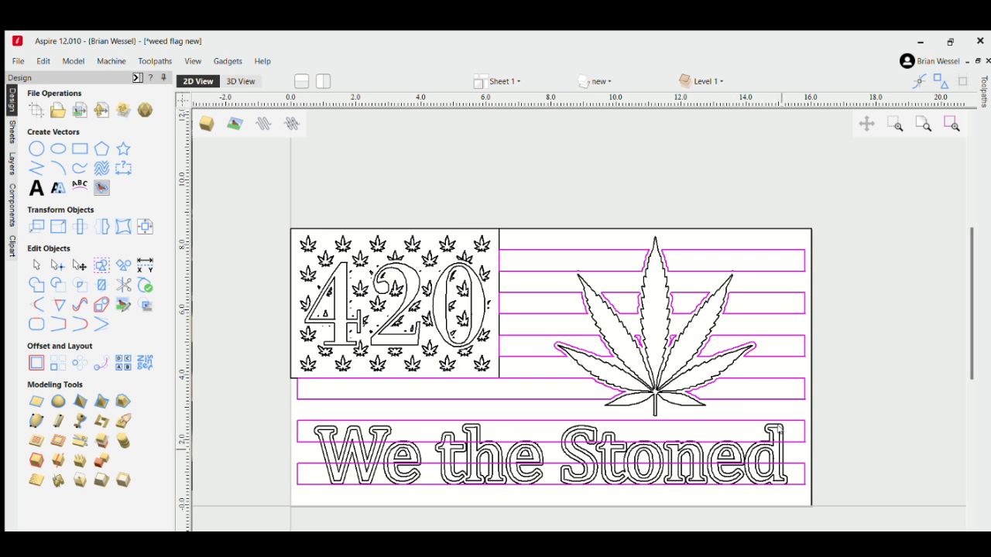
- Subtract the offset outline of "We the Stoned" from the grouped stripes and regroup the result
left_click(778, 429)
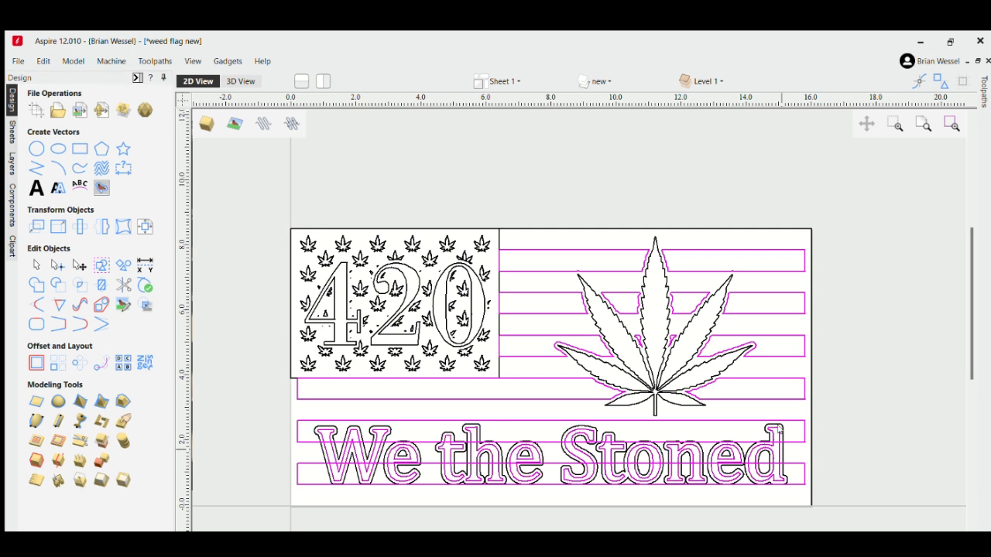
key("Escape")
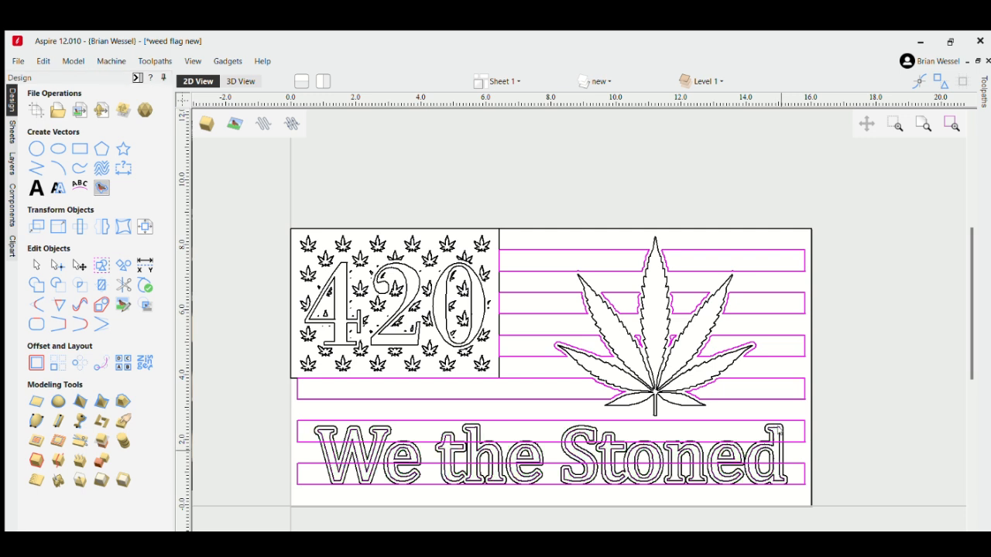
left_click(780, 434)
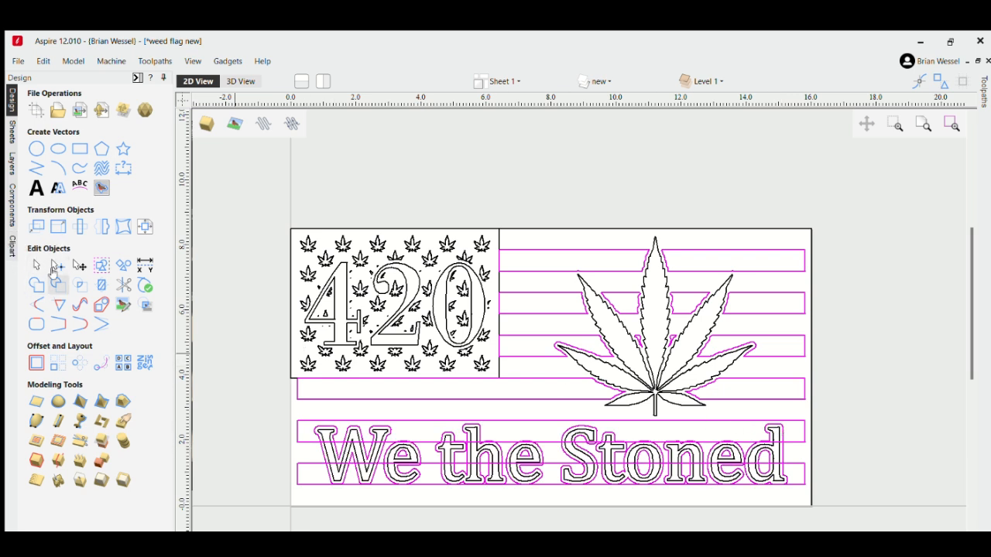
left_click(58, 283)
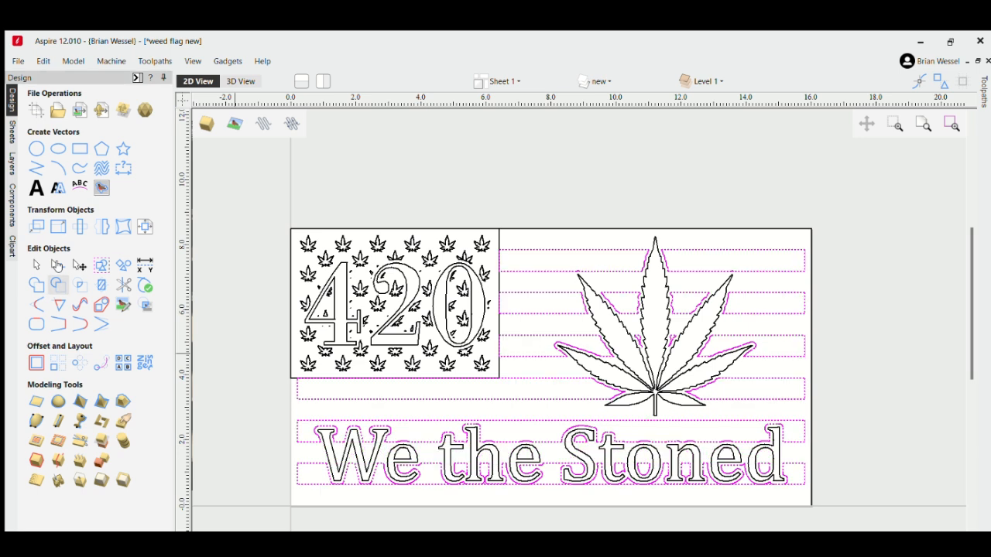
key("Escape")
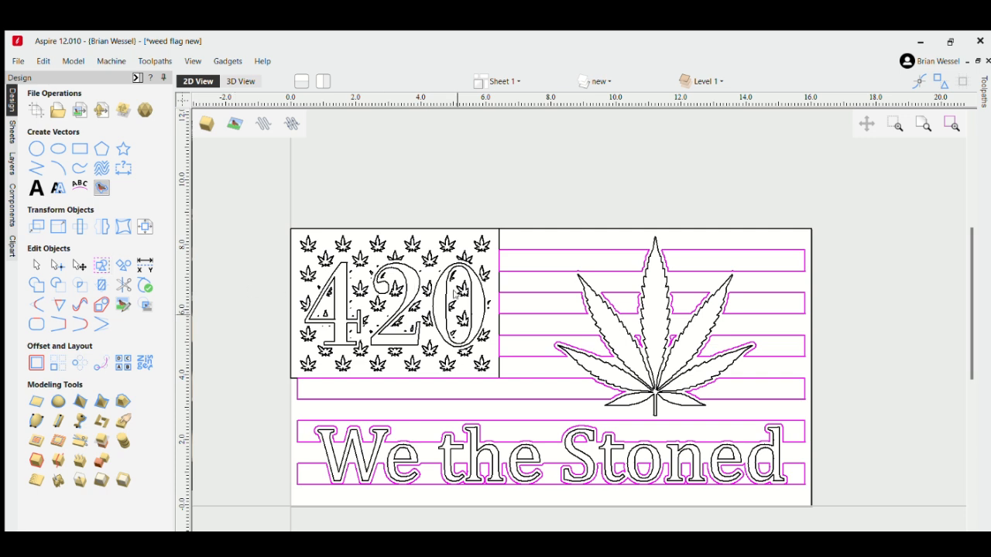
- Delete the rectangle around the small leaves and copy the flag's outer border from the "original" layer onto the "new" layer
left_click(496, 216)
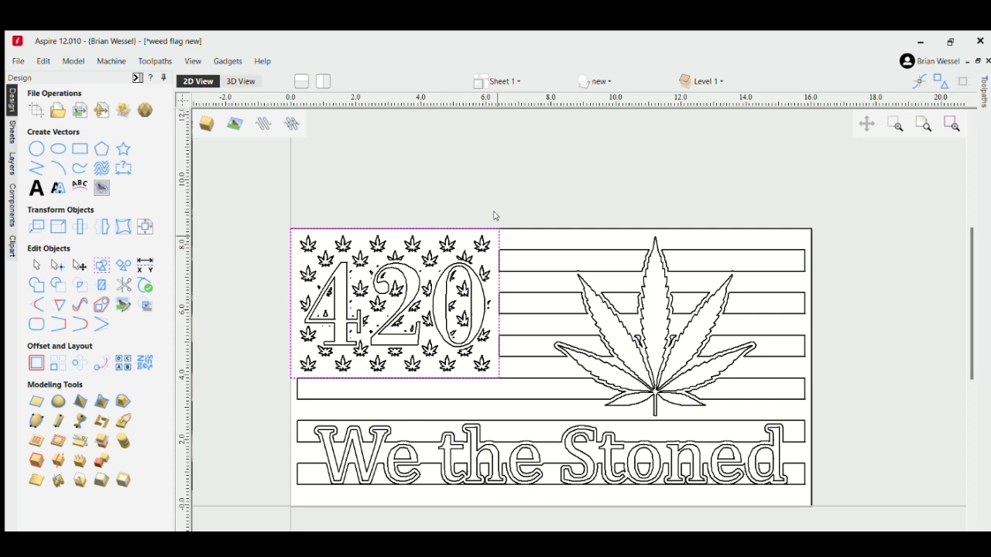
key("Delete")
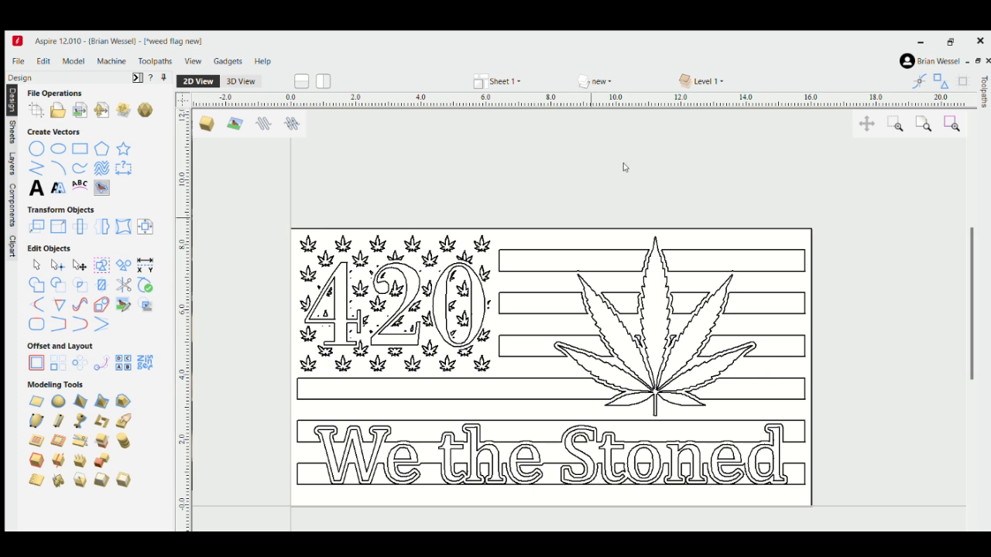
left_click(595, 89)
left_click(599, 82)
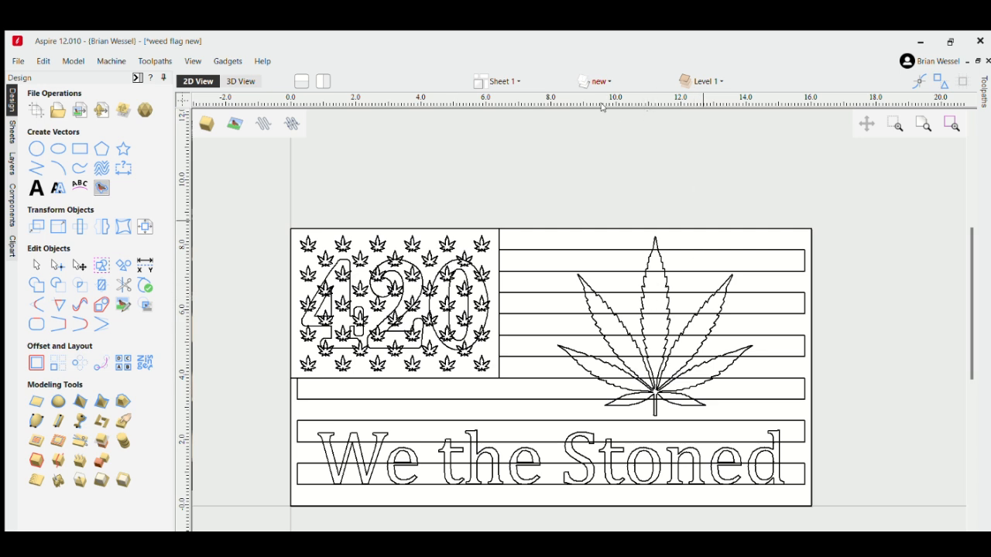
left_click(597, 80)
left_click(597, 82)
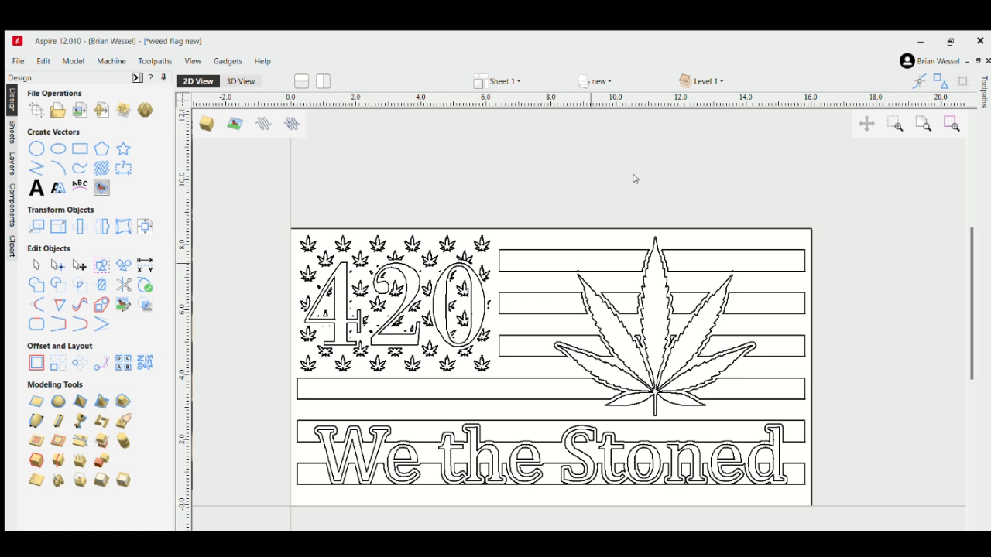
left_click(597, 81)
left_click(597, 81)
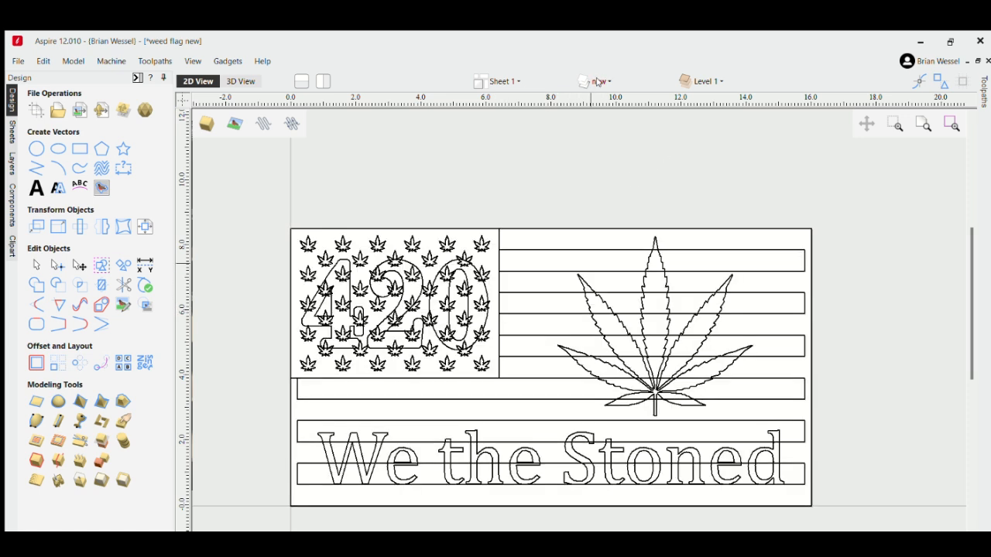
left_click(790, 203)
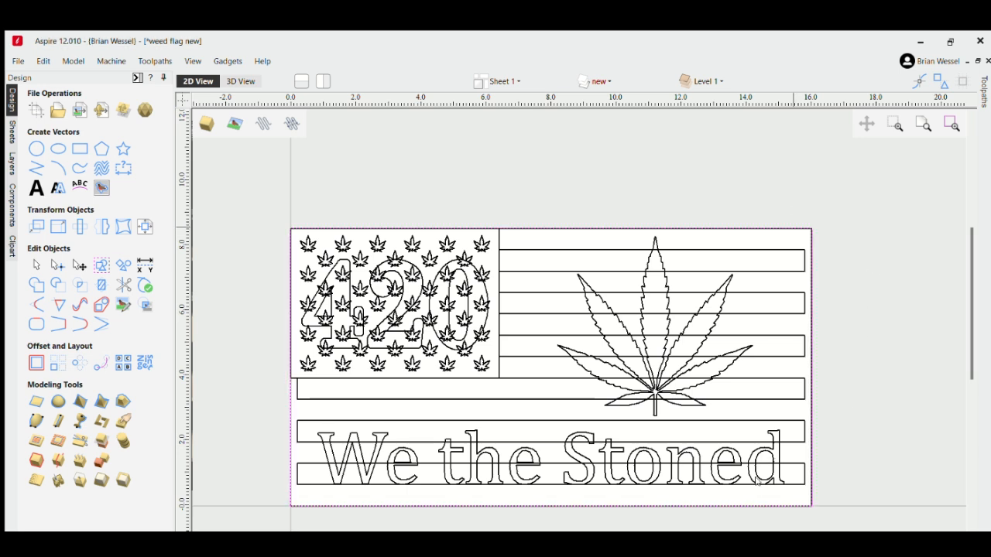
left_click(676, 497)
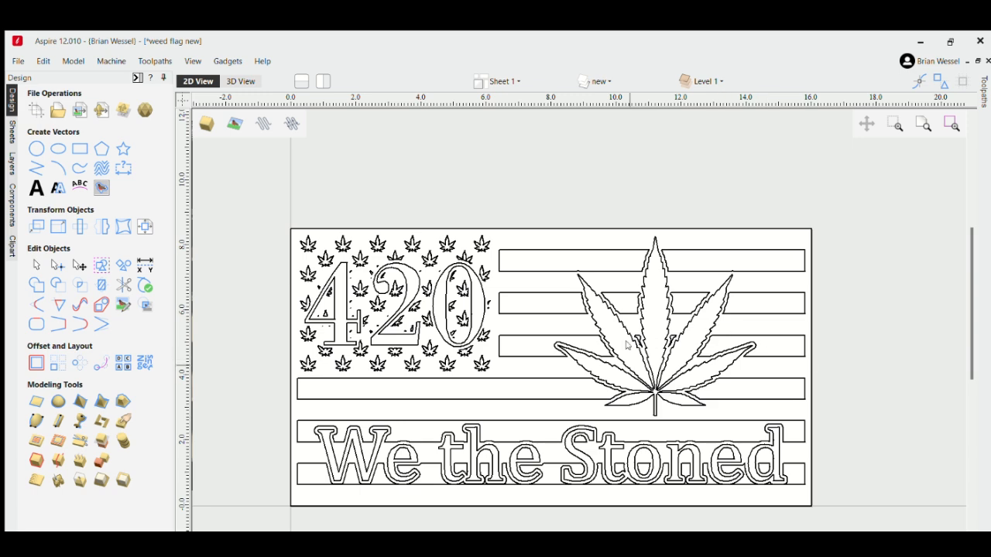
- Save the flag file and switch from the design tools to the toolpath tools
scroll(463, 376, "down", 2)
scroll(445, 370, "up", 2)
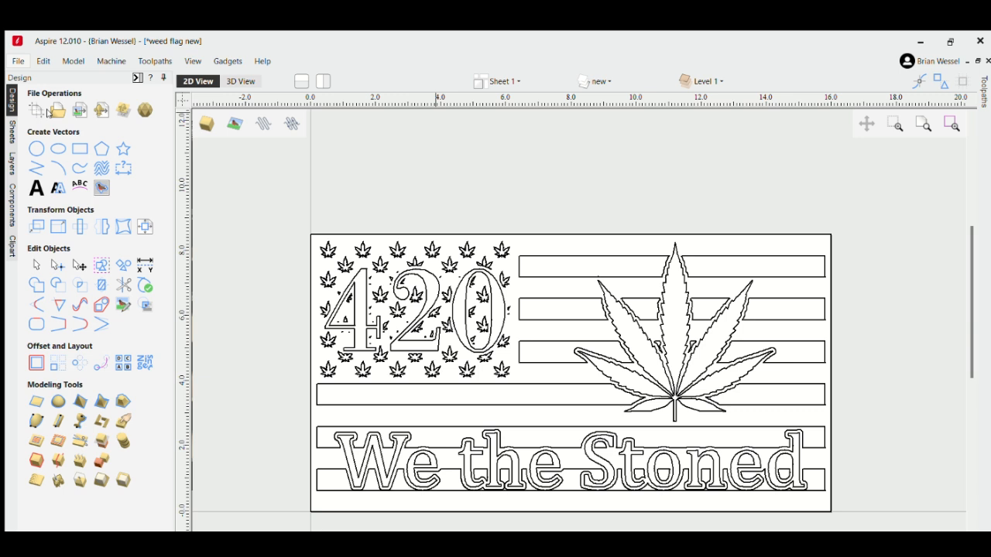
key("ctrl+s")
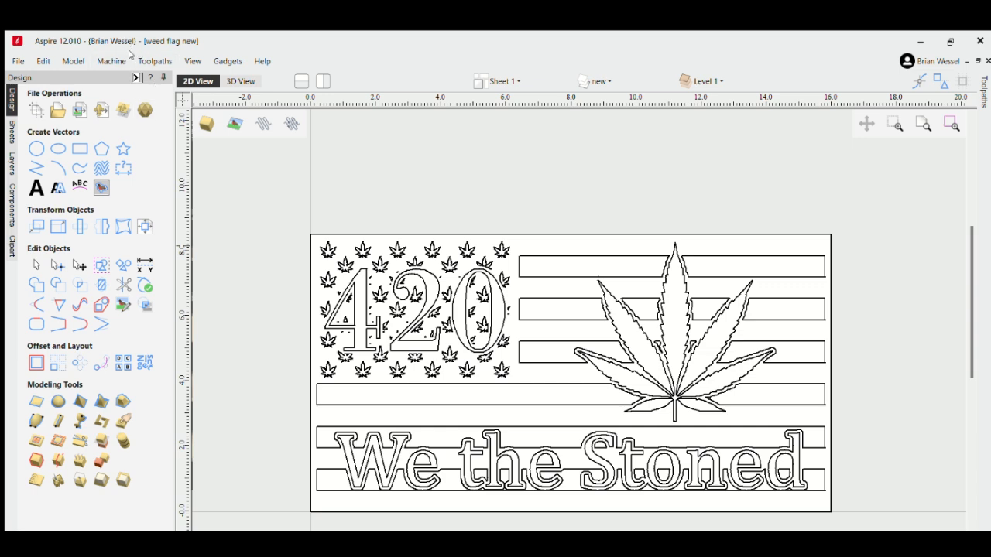
left_click(137, 77)
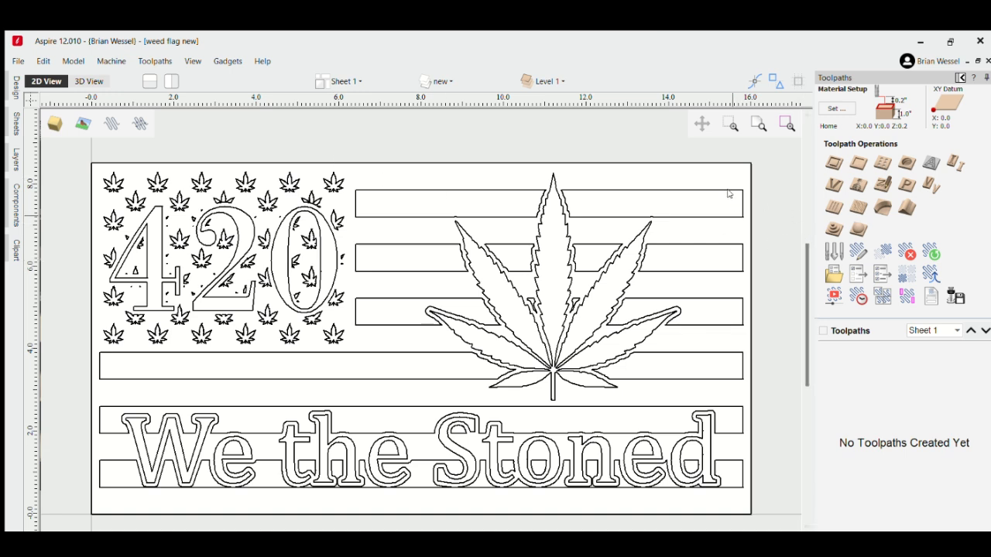
- Start a V-Carve toolpath on all the flag's vectors, replacing the ball end mill clearance tool with the 2F Downcut End Mill (1/8")
left_click_drag(707, 177, 100, 470)
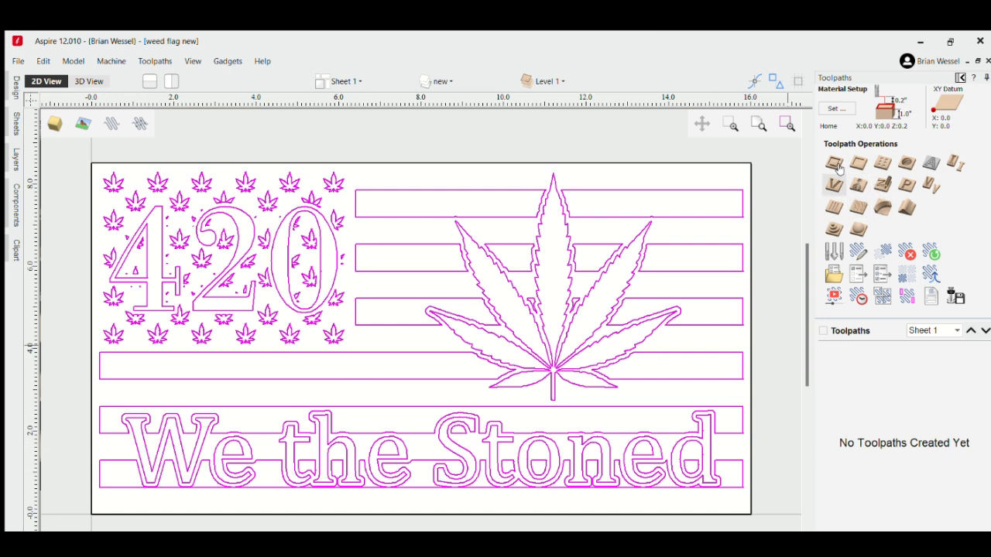
left_click(835, 184)
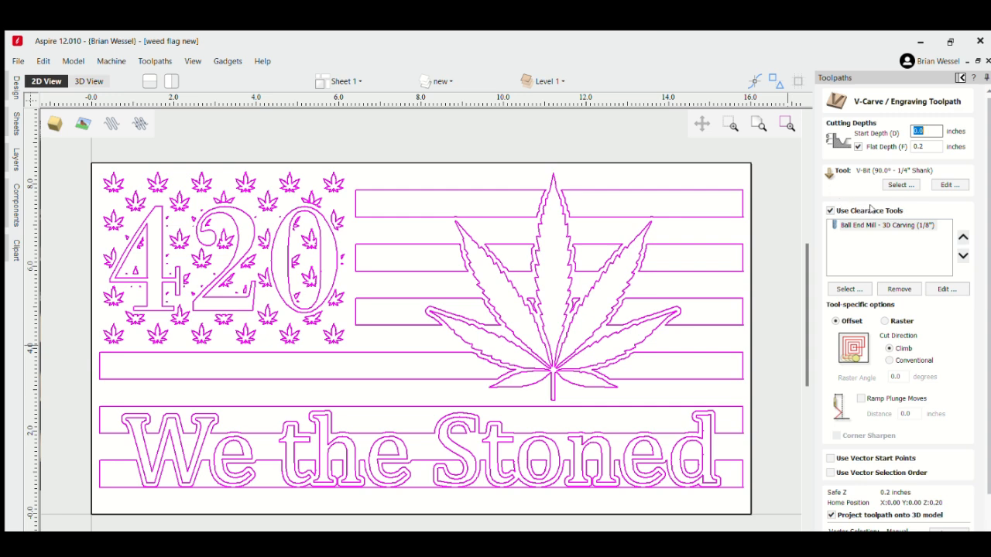
left_click(899, 288)
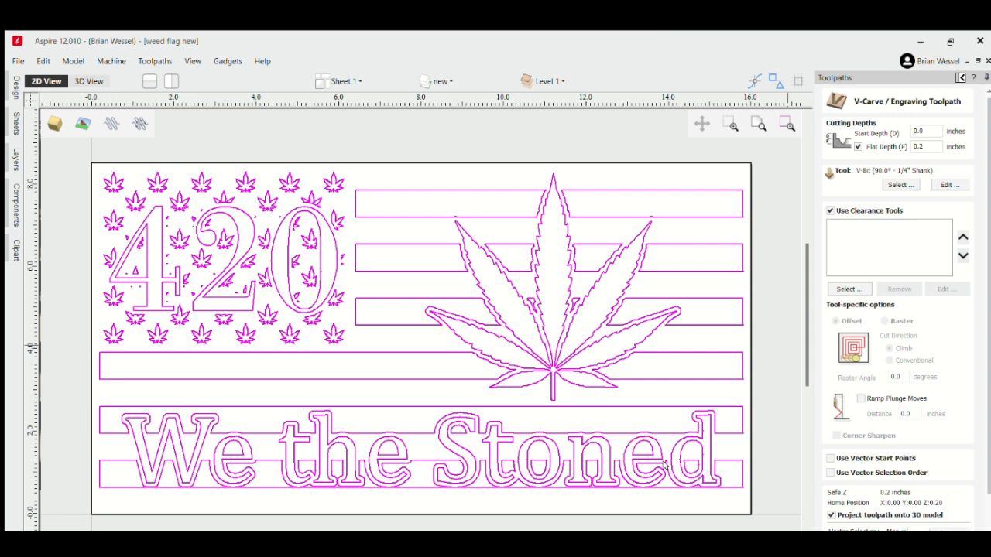
left_click(665, 466)
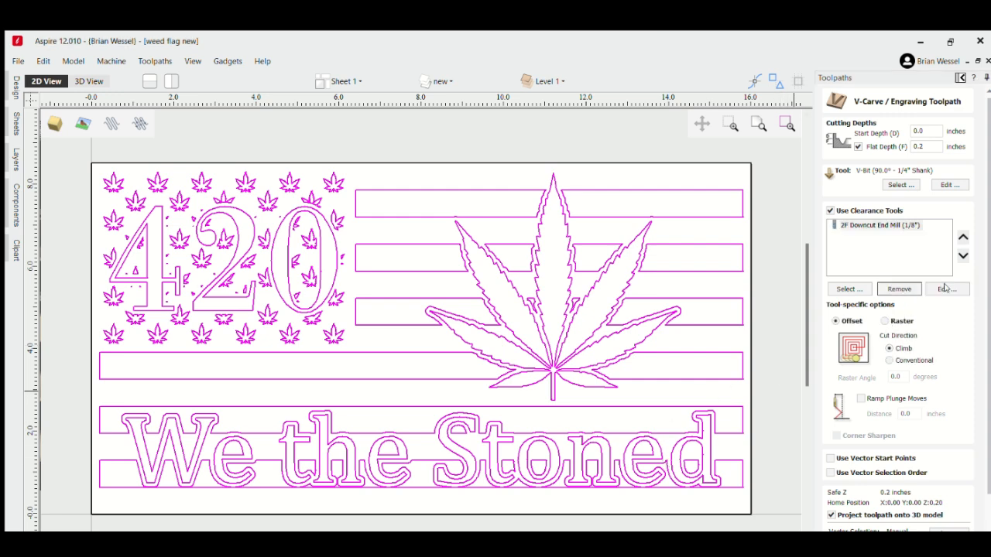
- Enable ramp plunge moves with a distance of 0.25 inches and calculate the V-Carve 1 toolpath
scroll(922, 310, "down", 3)
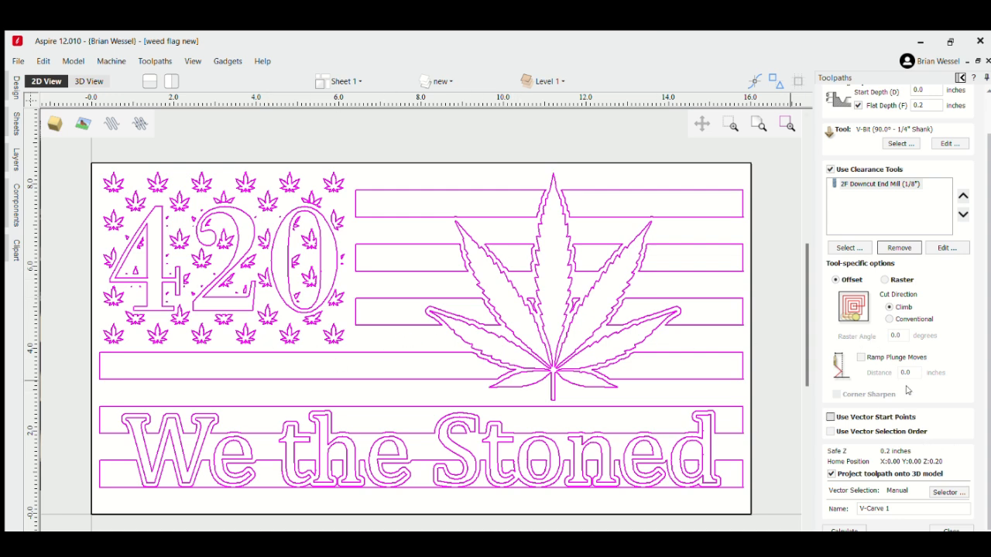
left_click(861, 357)
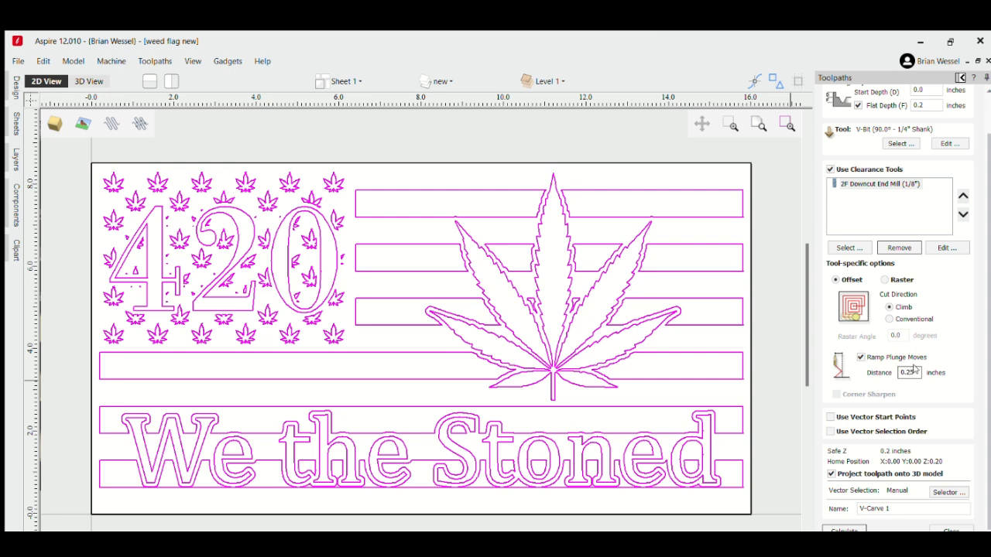
scroll(912, 388, "down", 1)
left_click(845, 528)
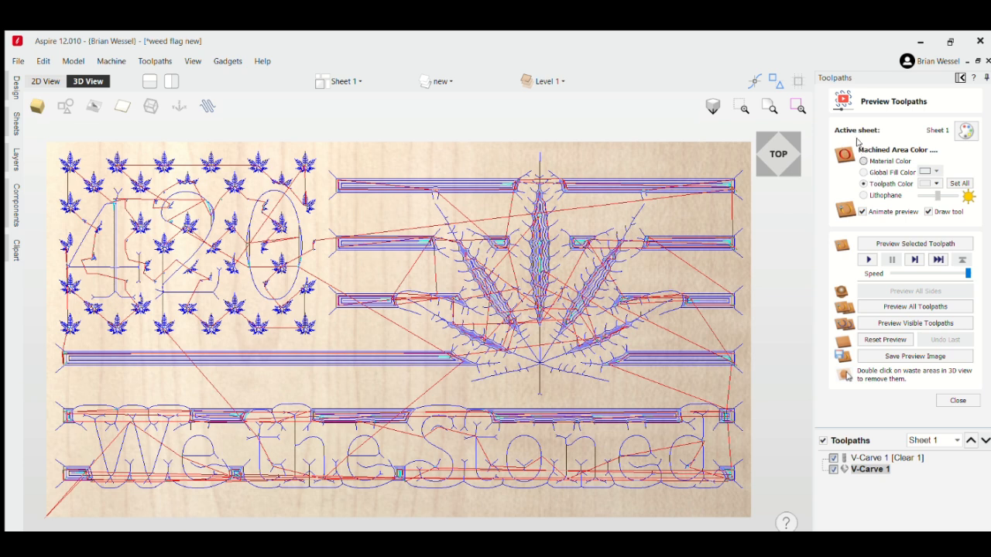
- Set the preview material to black and the machined color to white for all toolpaths, and preview all toolpaths on the flag
left_click(864, 161)
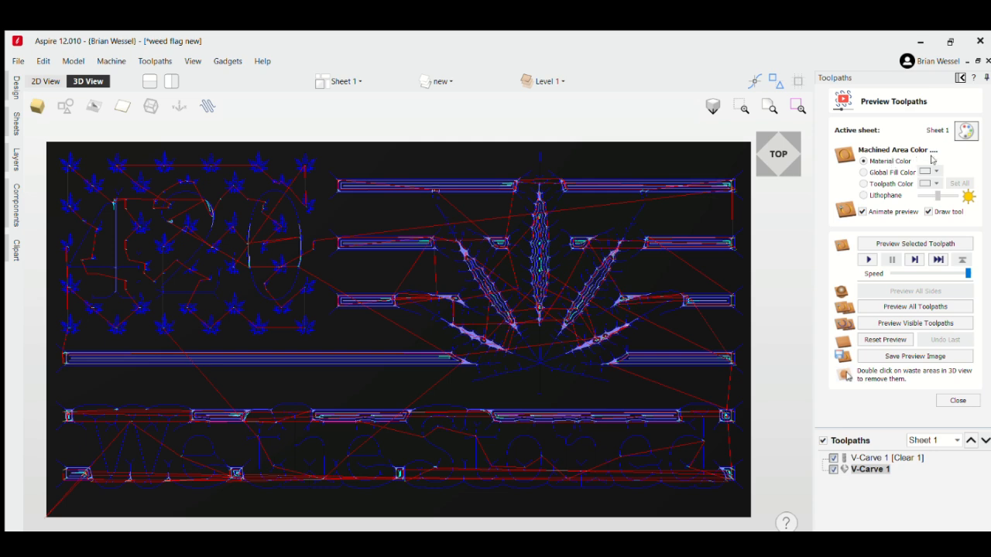
left_click(864, 184)
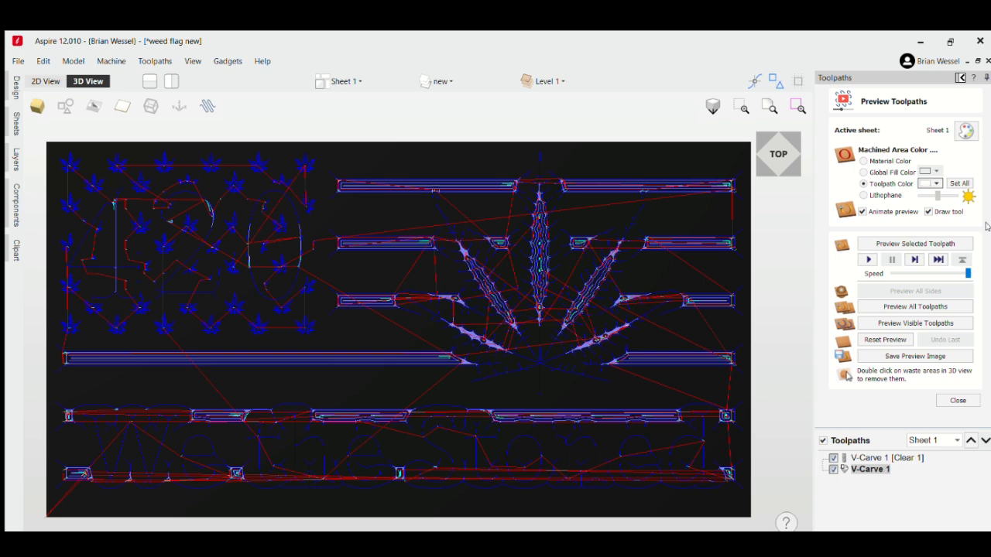
left_click(960, 184)
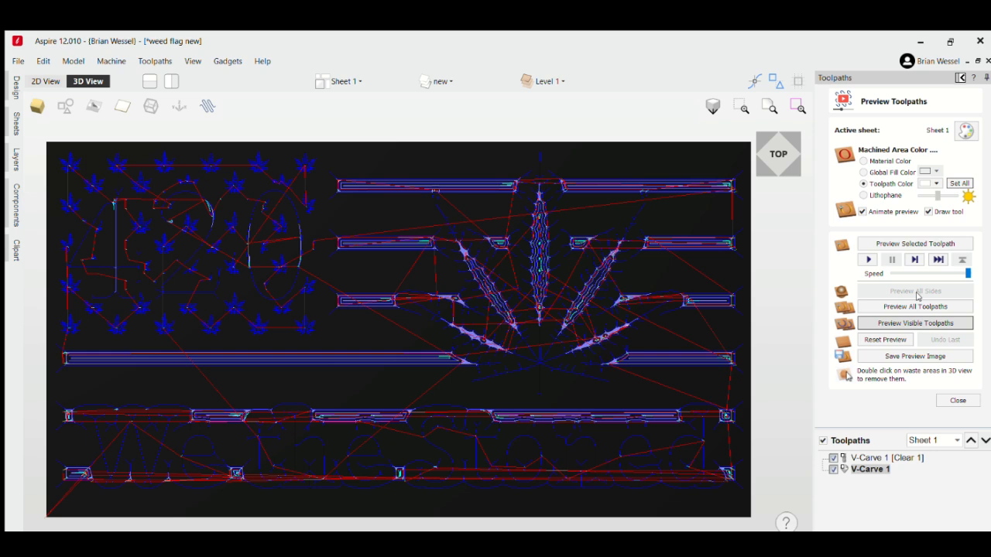
left_click(887, 306)
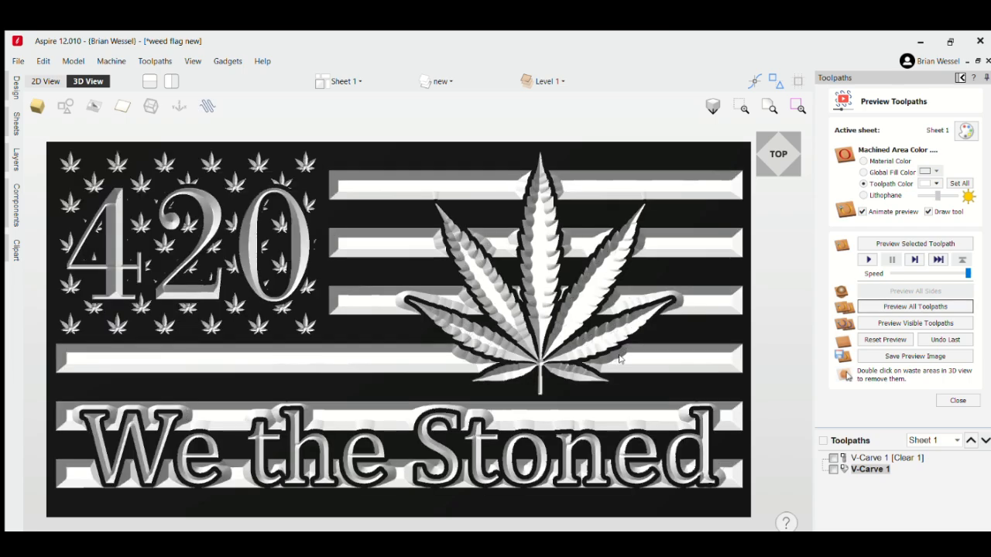
left_click_drag(518, 361, 484, 304)
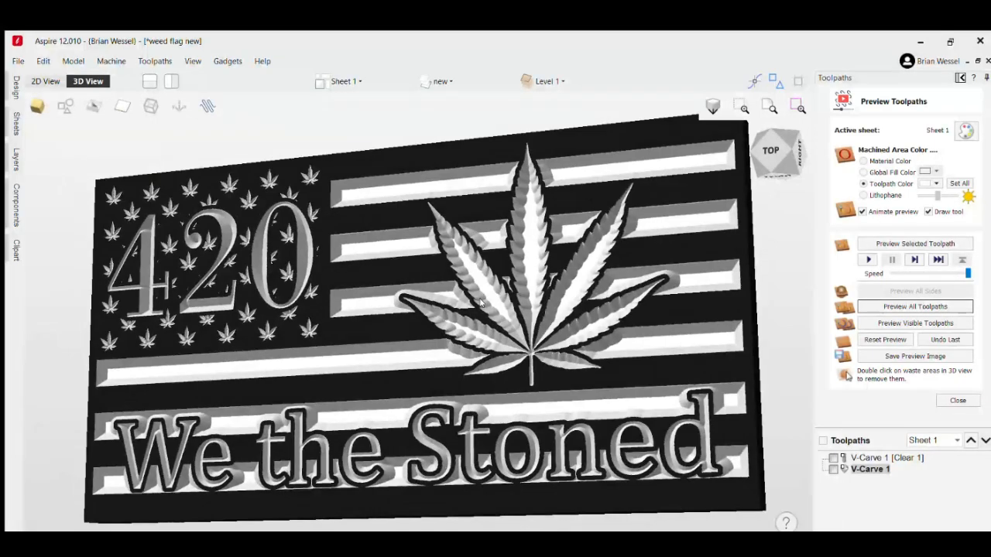
left_click_drag(565, 295, 648, 302)
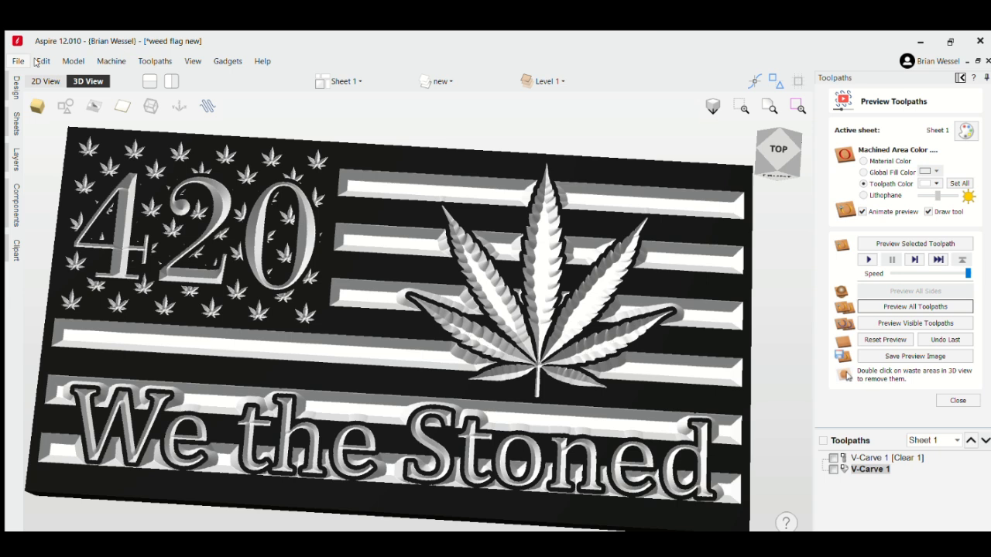
- Open the "weed the pep 3d!" file and show its waving flag model in 3D
left_click(35, 83)
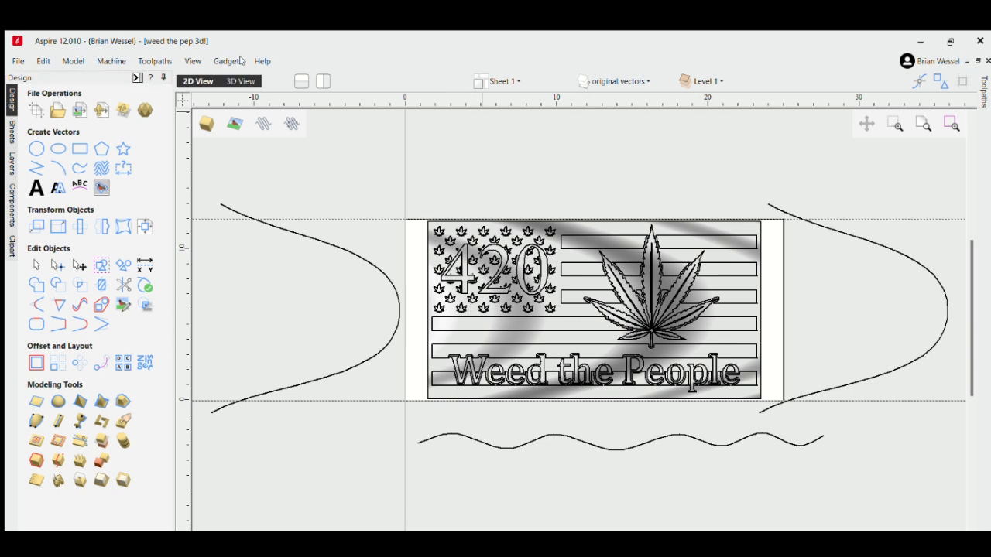
left_click(241, 80)
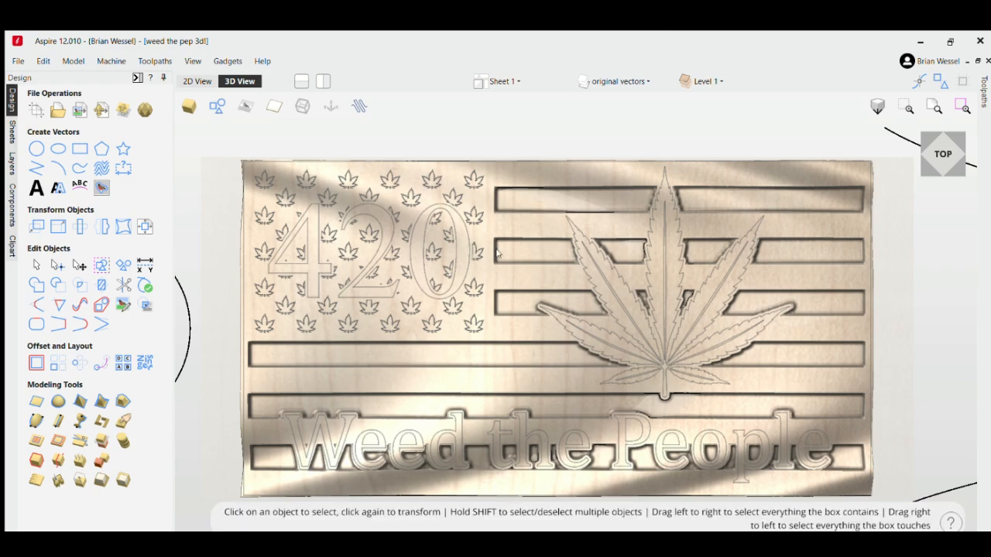
left_click_drag(607, 333, 661, 298)
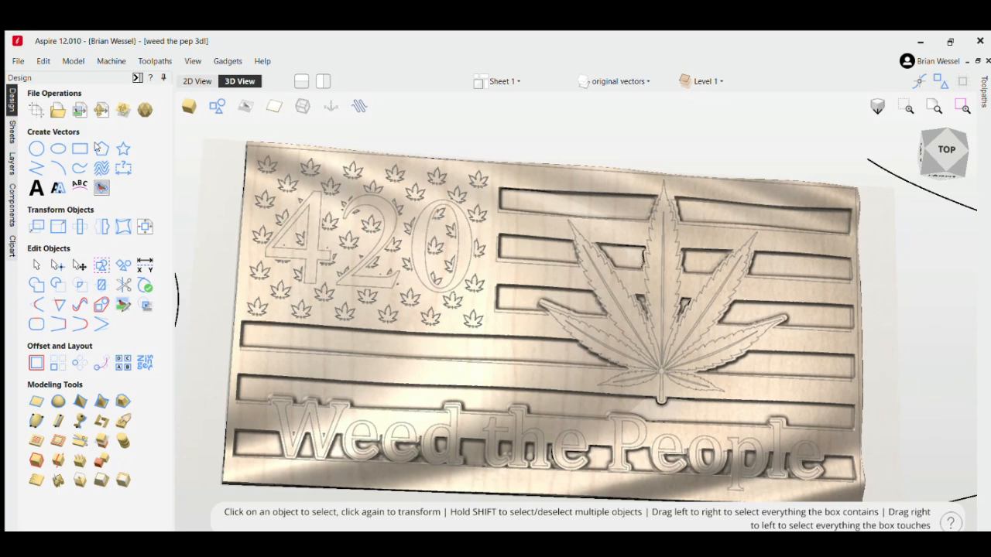
- Open the Profile 1 toolpath for editing, hide the vectors in the 3D view from above, and recalculate the toolpath
left_click(137, 78)
scroll(422, 212, "down", 4)
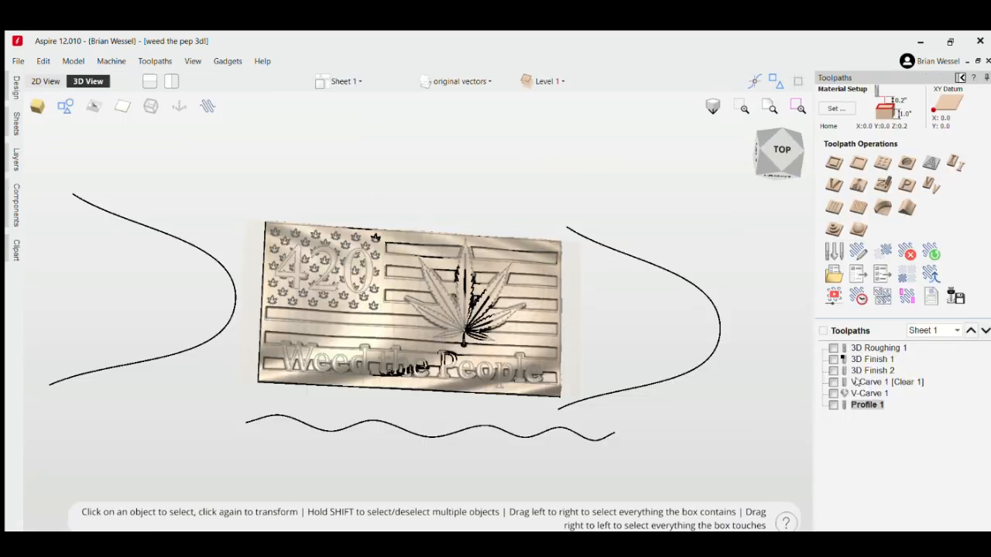
double_click(865, 404)
scroll(969, 396, "down", 3)
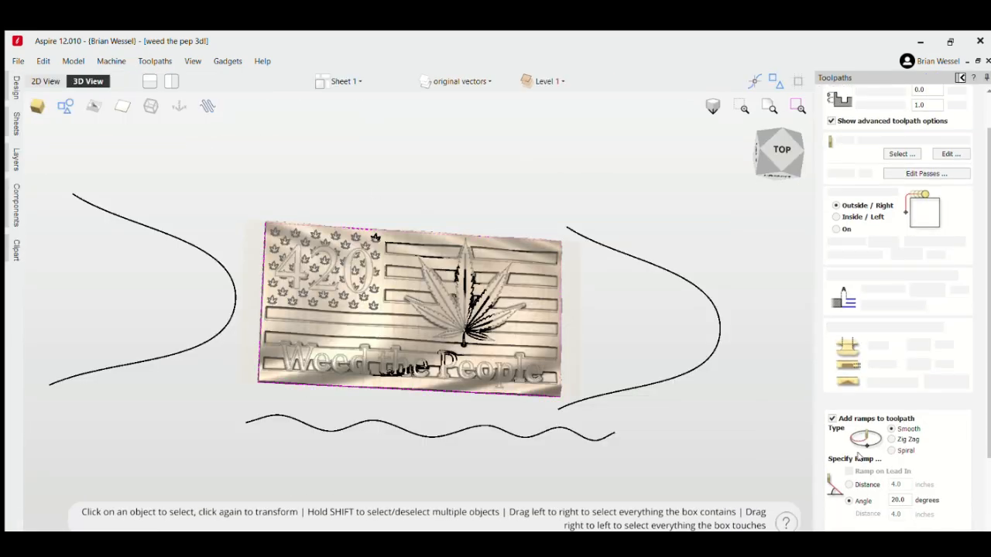
scroll(858, 458, "down", 3)
scroll(789, 478, "down", 5)
scroll(876, 471, "down", 6)
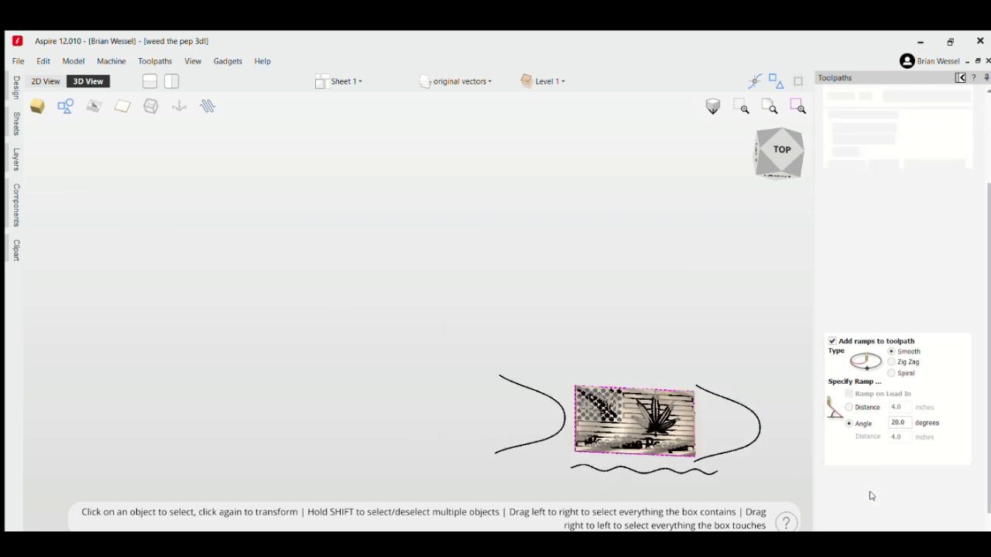
scroll(872, 496, "down", 2)
left_click(66, 106)
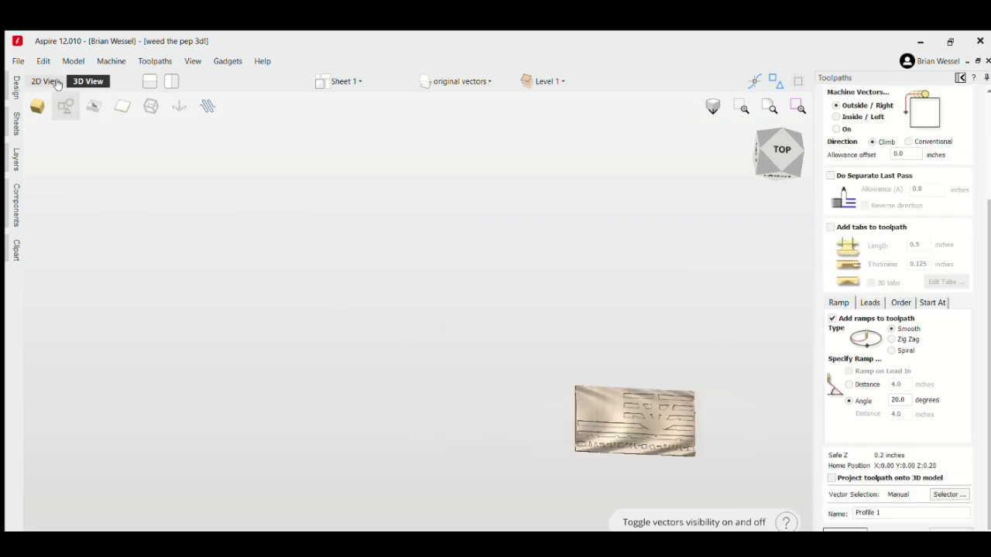
left_click(780, 151)
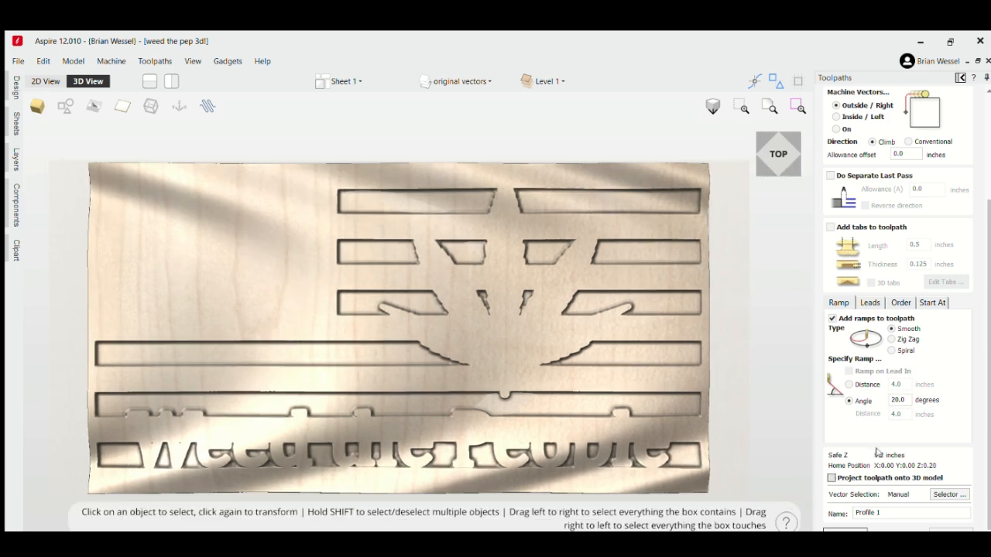
left_click(846, 531)
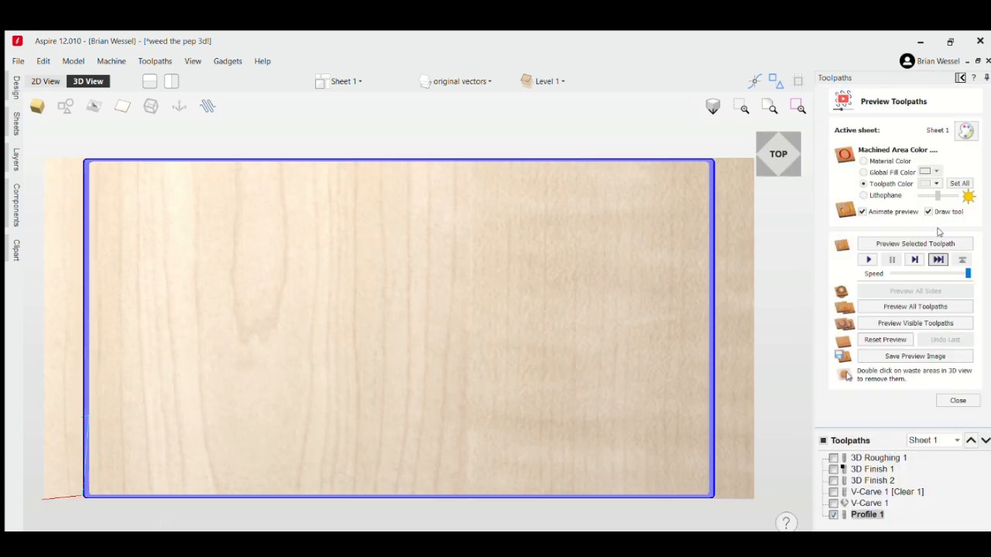
- Preview all toolpaths on the waving flag and remove the waste pieces at both ends of the cut-out
left_click(920, 288)
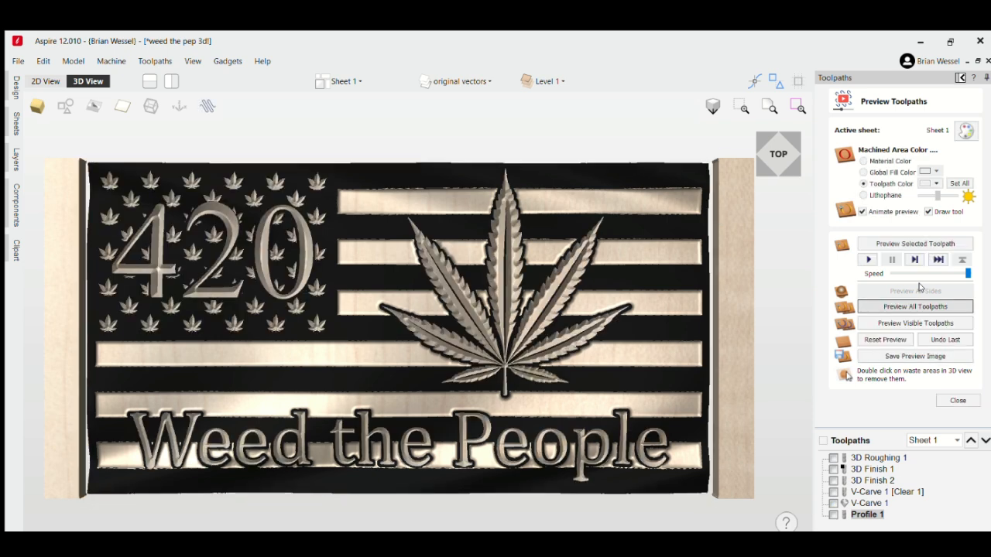
double_click(725, 338)
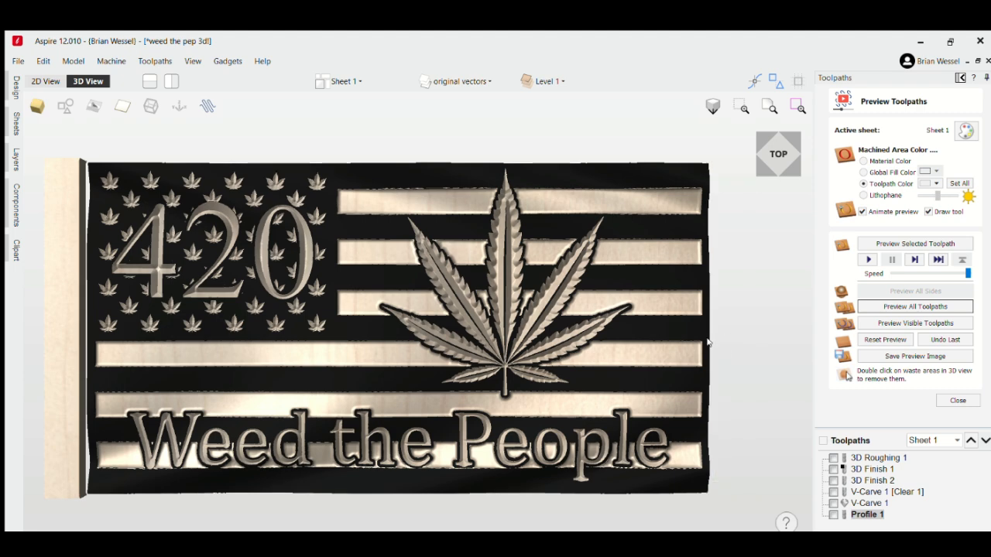
double_click(58, 282)
left_click_drag(395, 349, 379, 263)
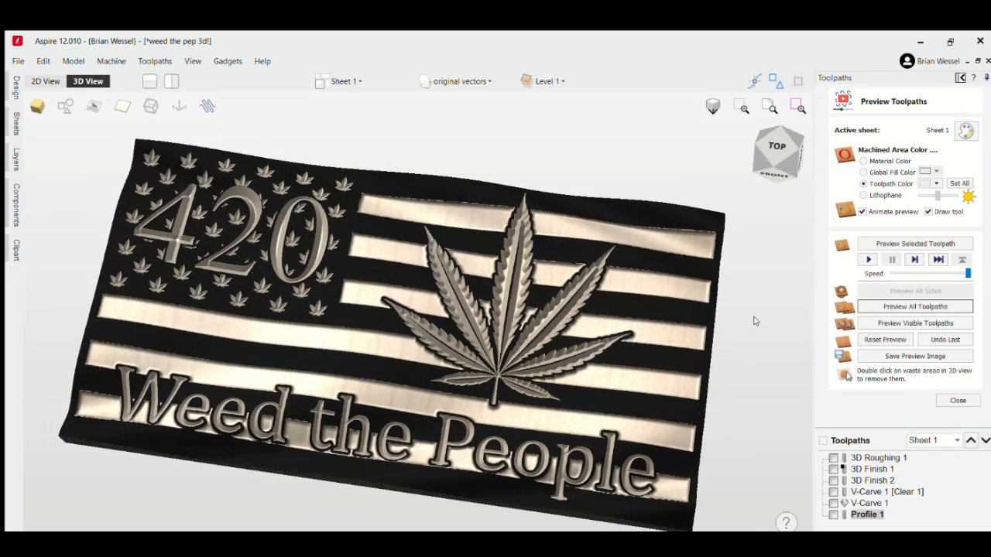
left_click_drag(630, 290, 658, 275)
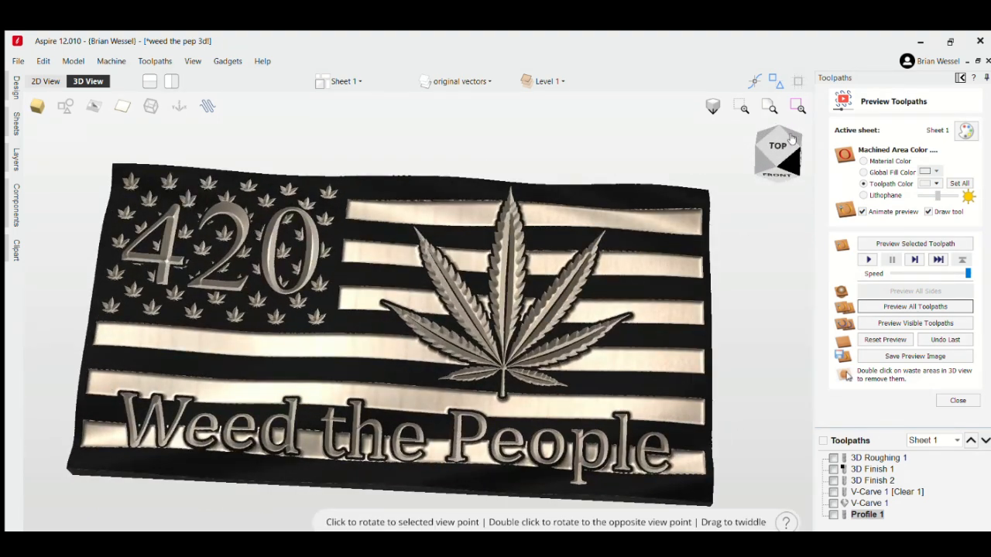
left_click(766, 129)
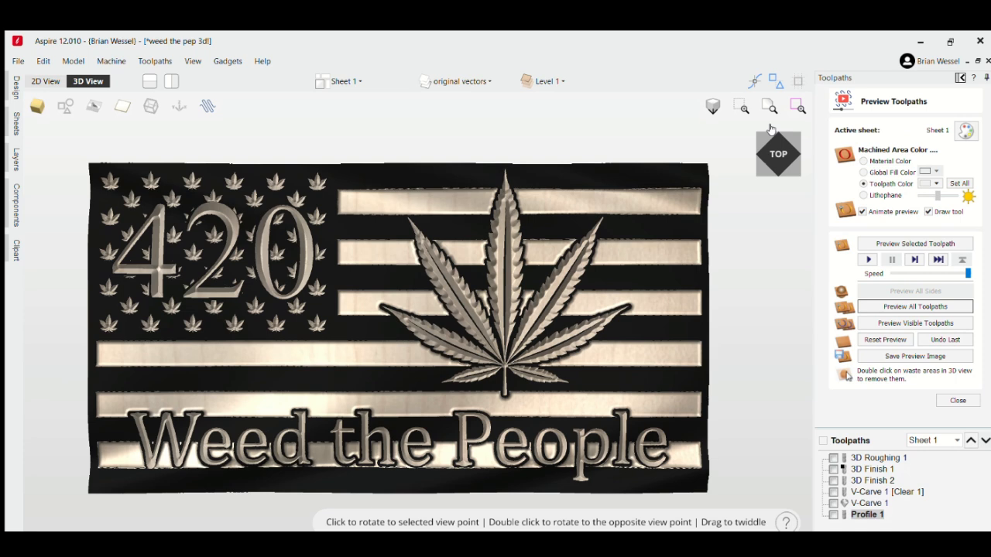